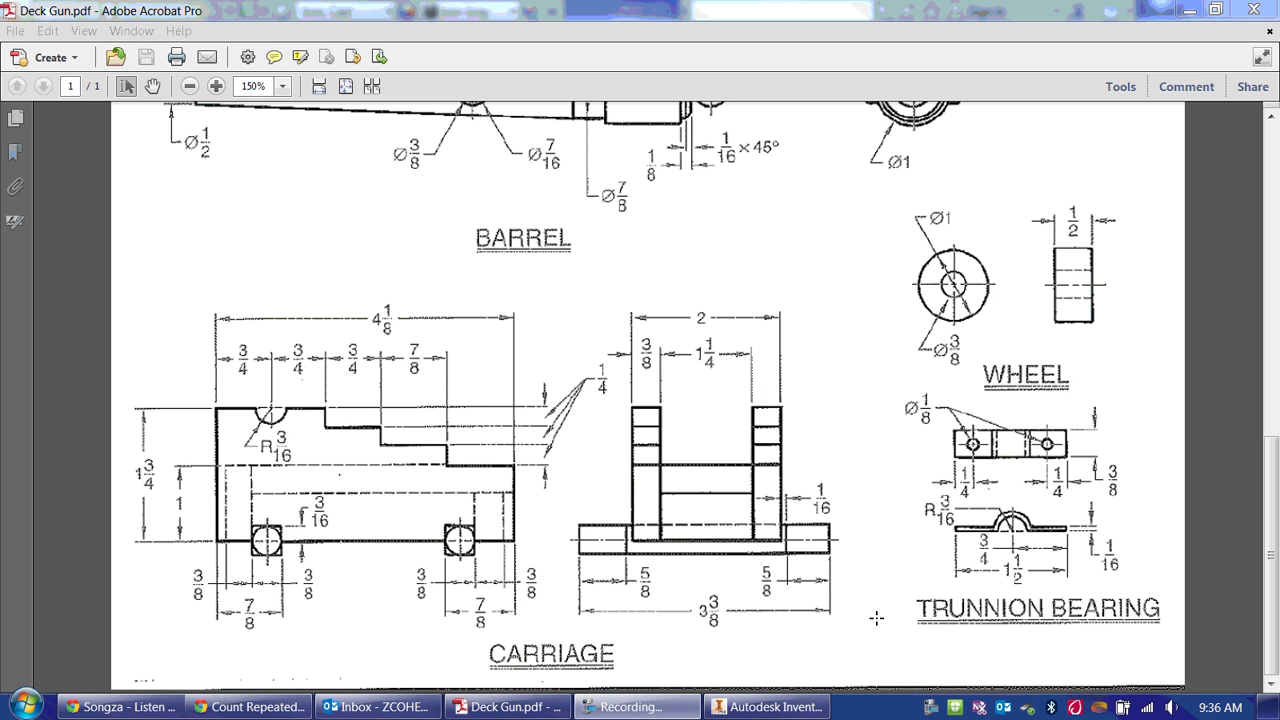
- Capture snapshots of the carriage side view, its stepped top and its lower part from the drawing
{"action": "left_click", "coordinate": [211, 448]}
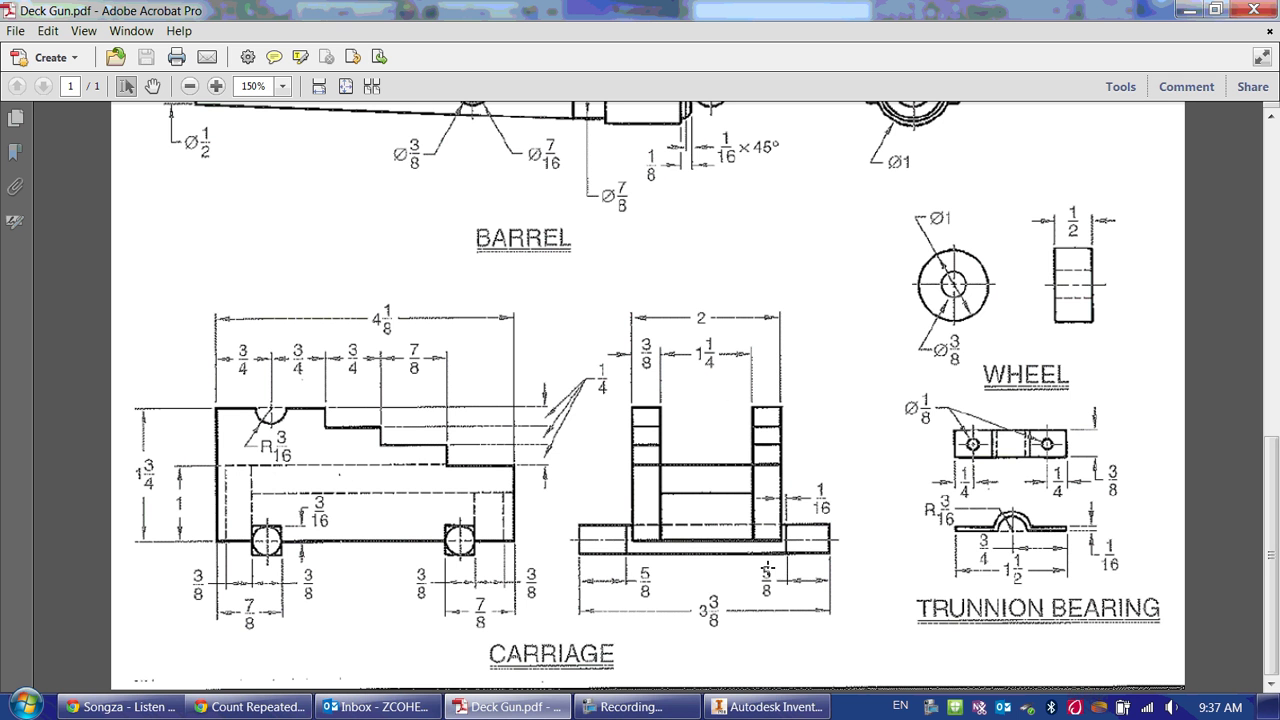
{"action": "left_click_drag", "start_coordinate": [864, 606], "coordinate": [551, 297]}
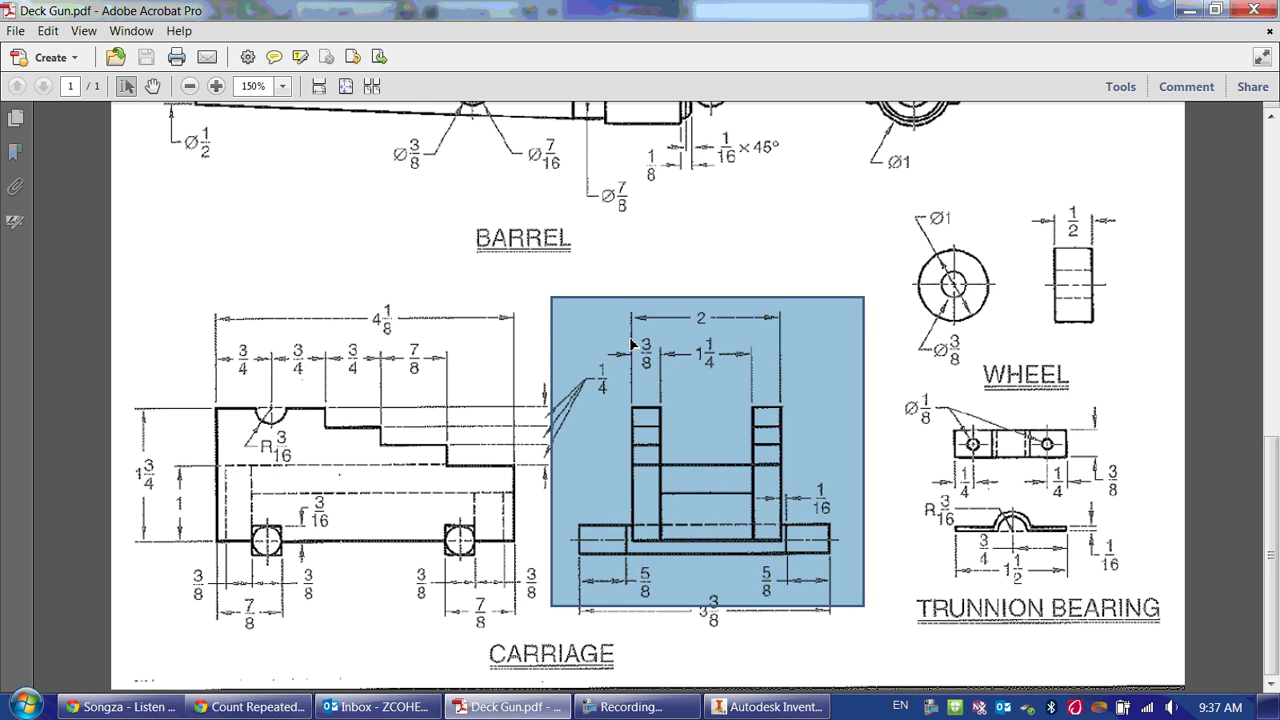
{"action": "left_click", "coordinate": [631, 344]}
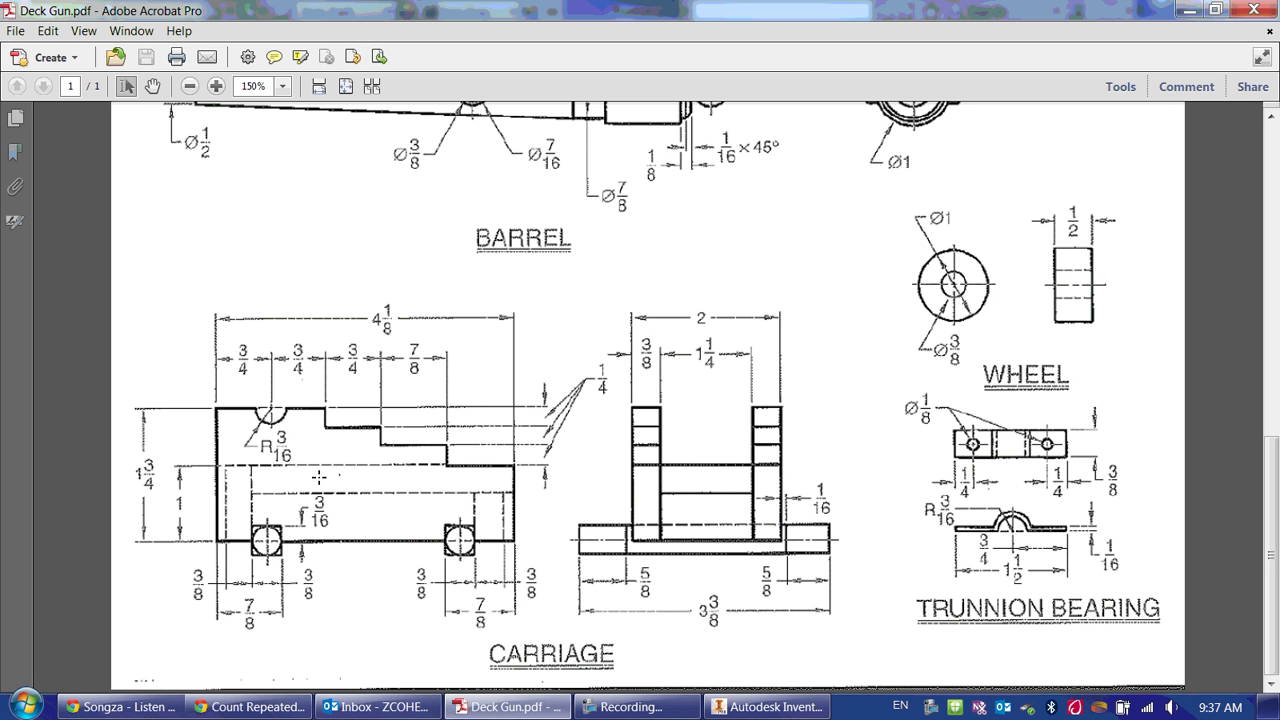
{"action": "left_click_drag", "start_coordinate": [230, 455], "coordinate": [432, 395]}
{"action": "left_click", "coordinate": [194, 369]}
{"action": "left_click_drag", "start_coordinate": [295, 551], "coordinate": [450, 497]}
{"action": "left_click", "coordinate": [460, 556]}
- Return to Inventor and create a new part file
{"action": "key", "text": "super+Down"}
{"action": "key", "text": "super+Down"}
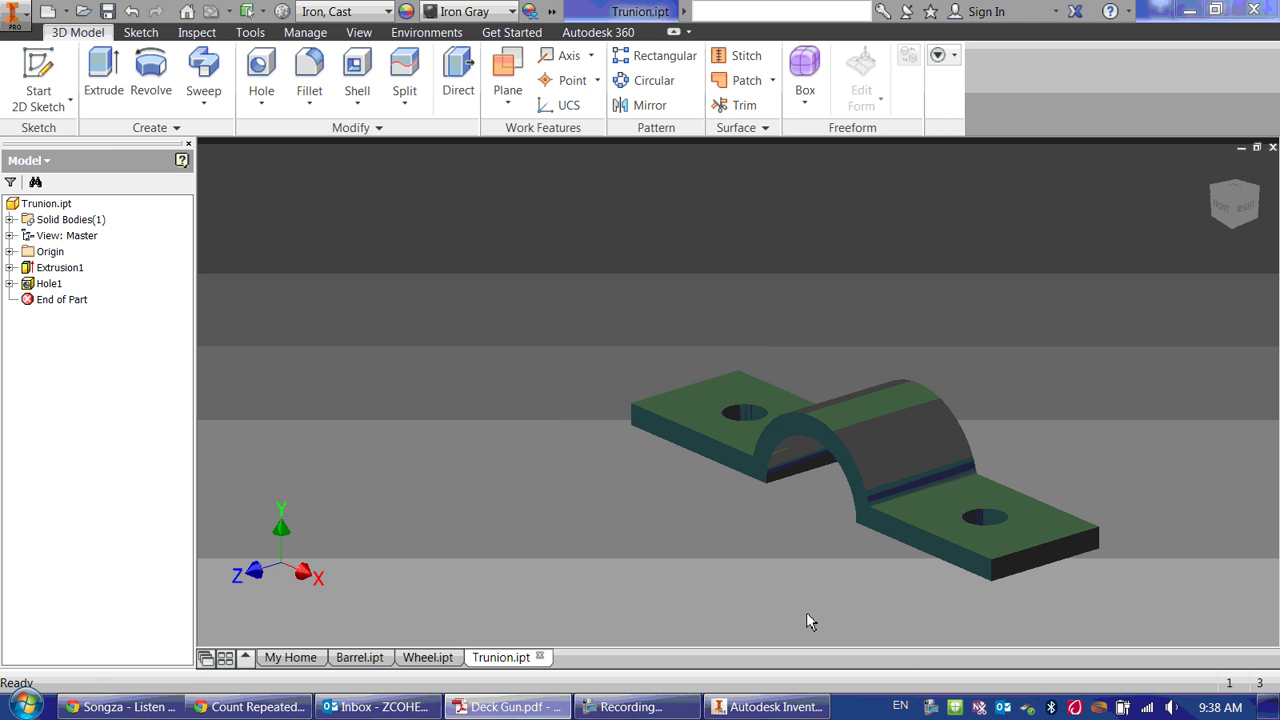
{"action": "left_click", "coordinate": [65, 11]}
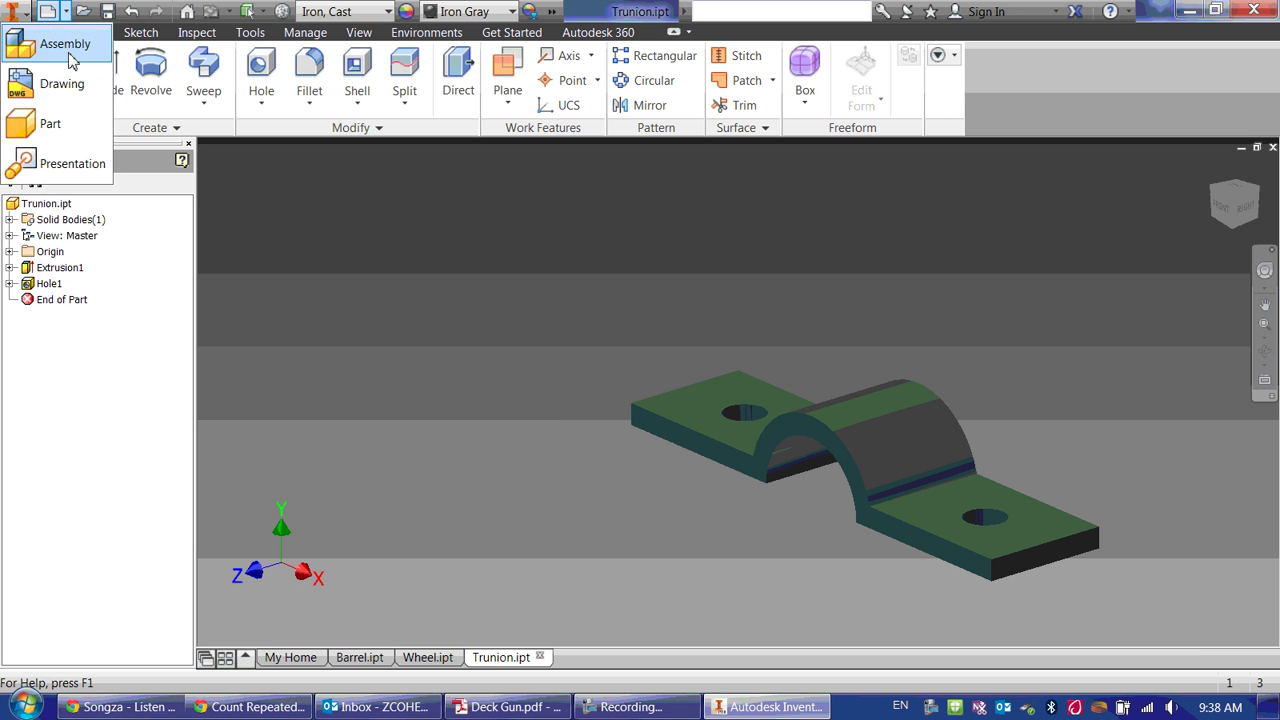
{"action": "left_click", "coordinate": [50, 124]}
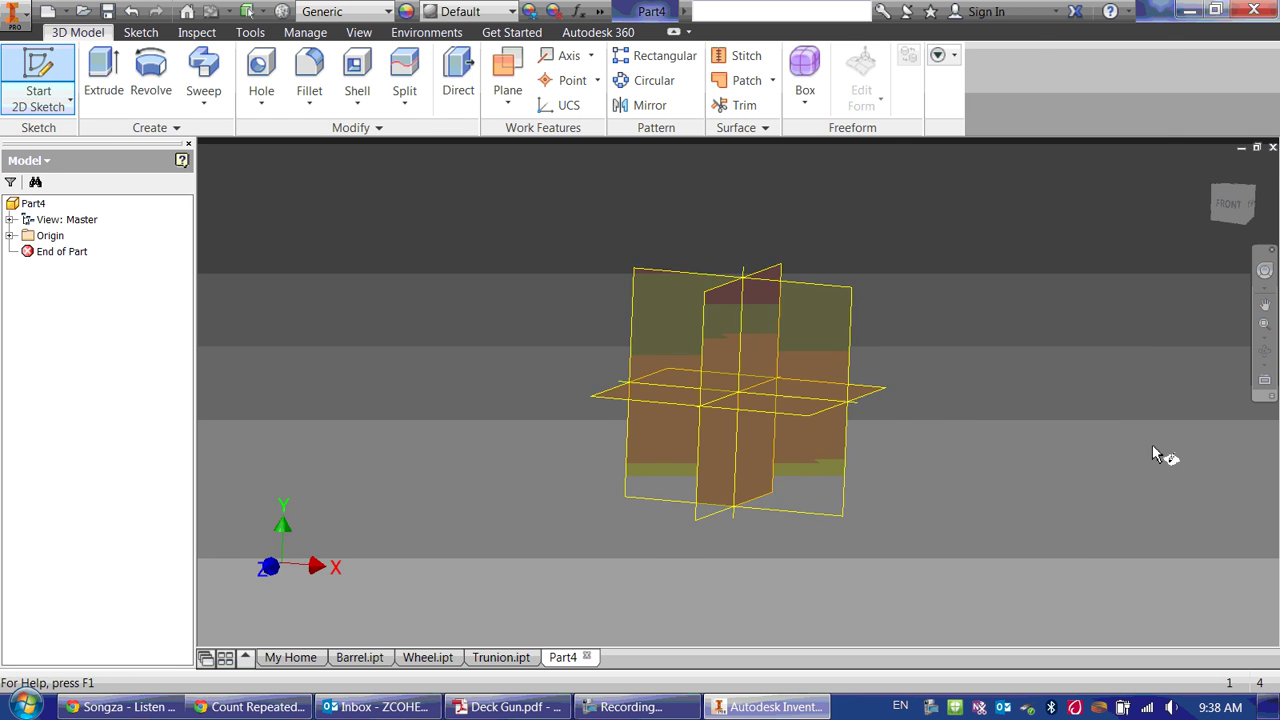
- Sketch a 0.375 by 1 inch upright rectangle from the origin on the front plane
{"action": "left_click", "coordinate": [814, 387]}
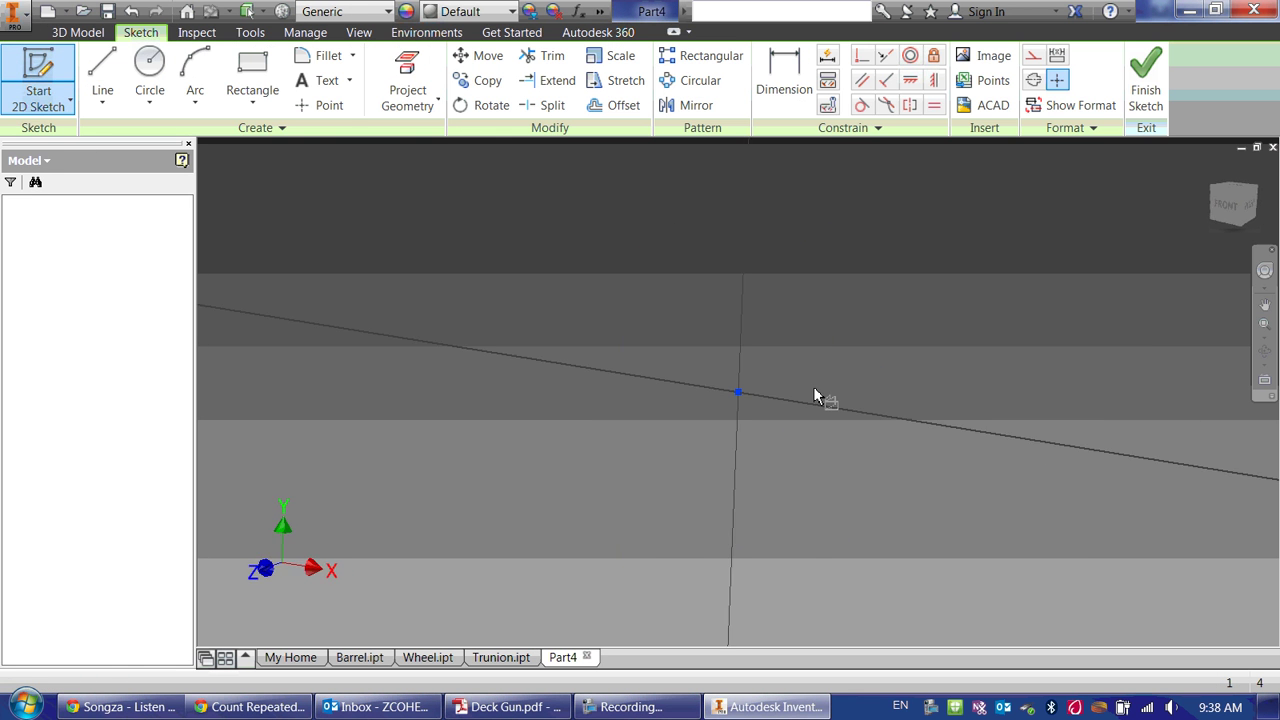
{"action": "left_click", "coordinate": [238, 68]}
{"action": "left_click", "coordinate": [739, 391]}
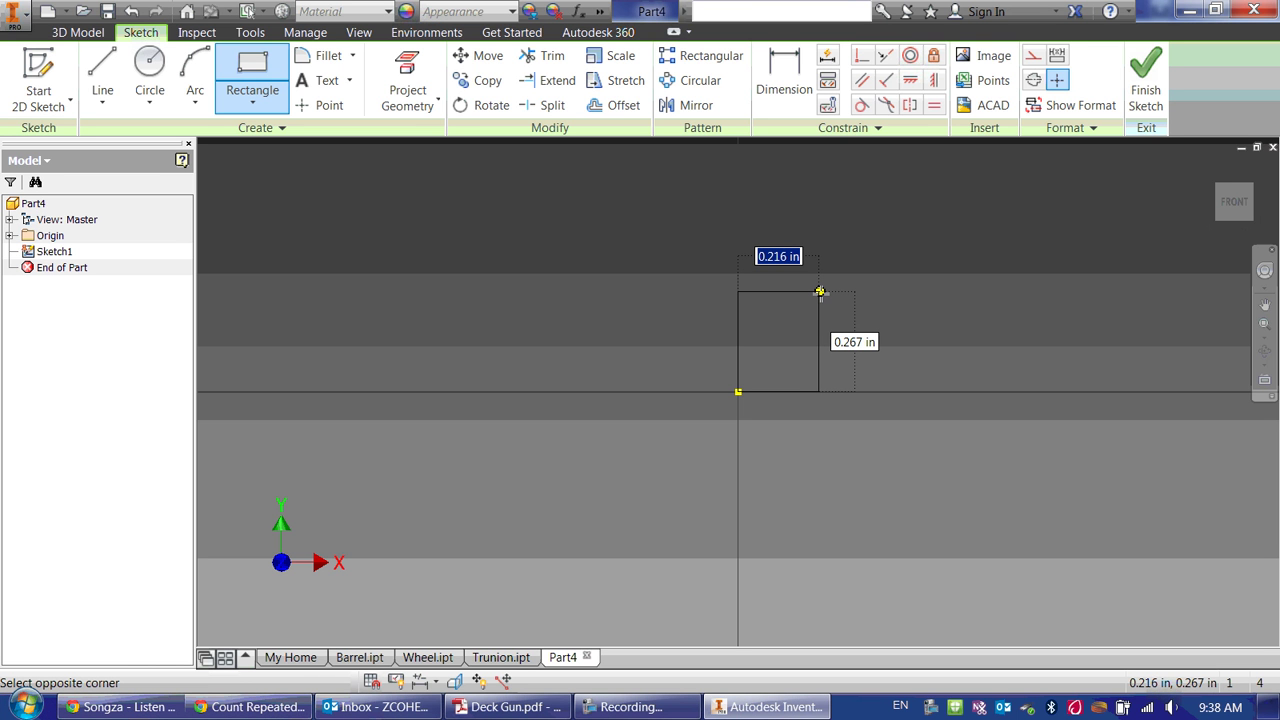
{"action": "type", "text": ".375"}
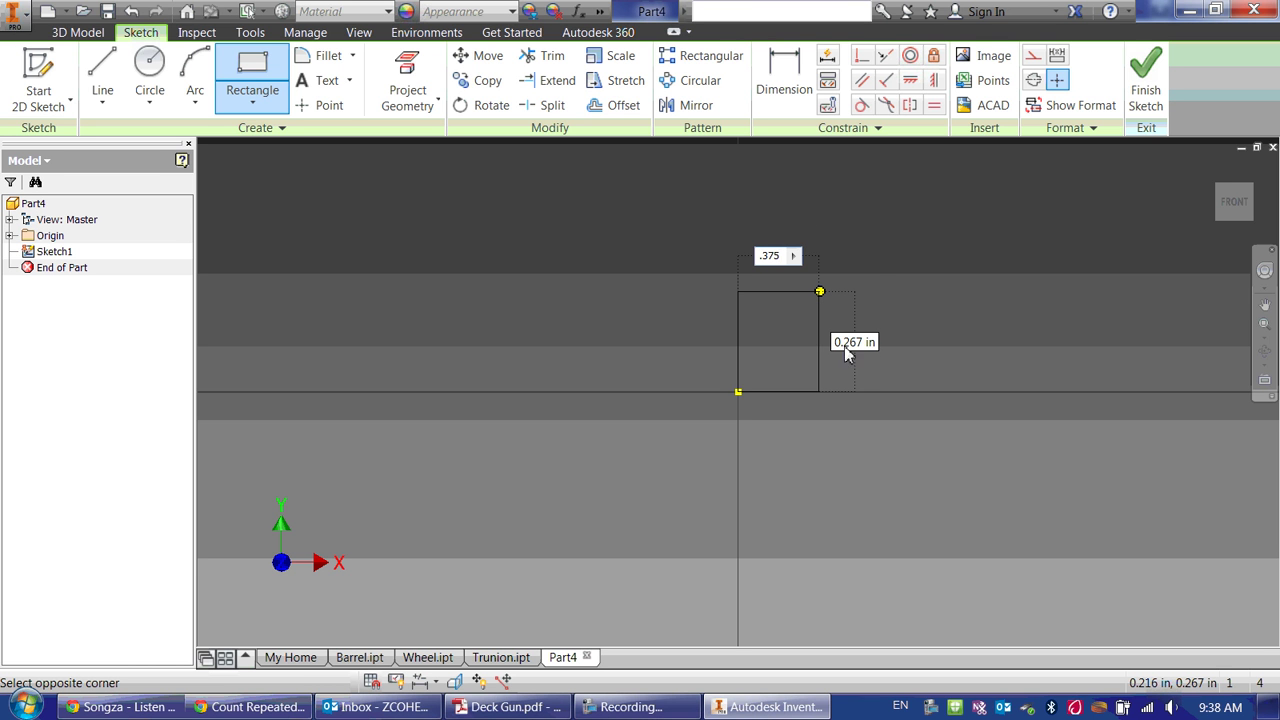
{"action": "key", "text": "Tab"}
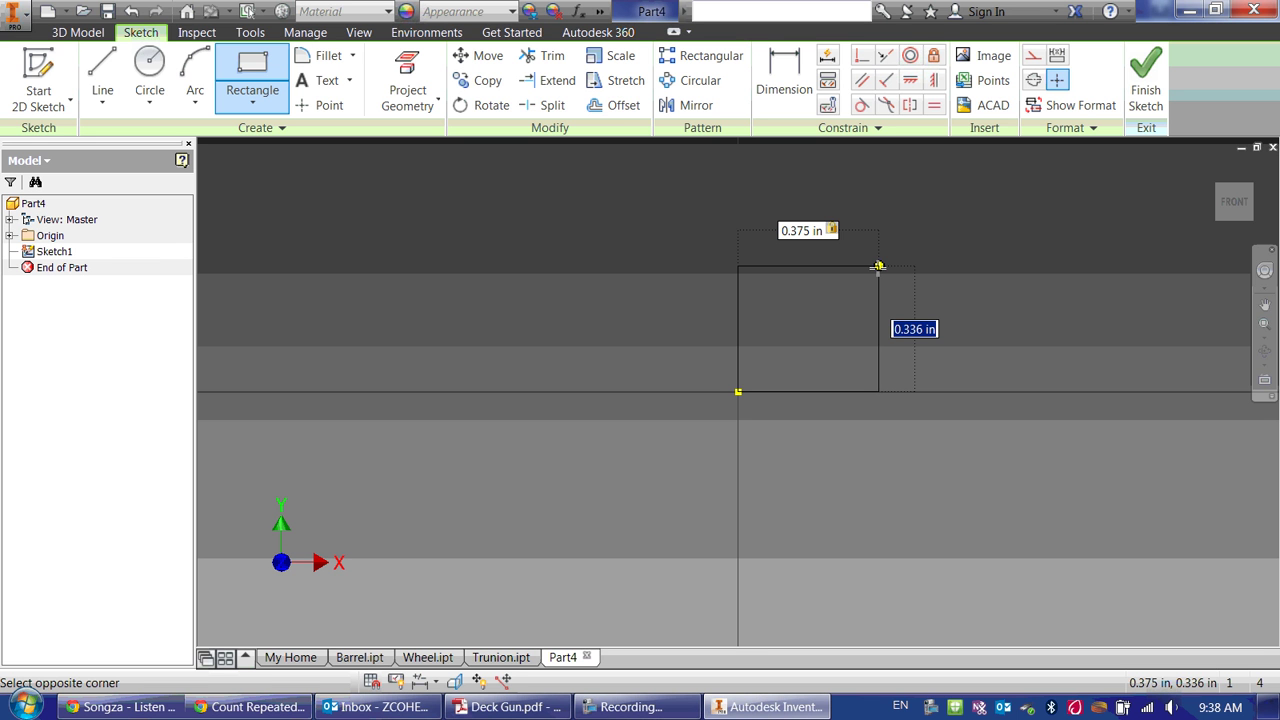
{"action": "type", "text": "1"}
{"action": "key", "text": "Return"}
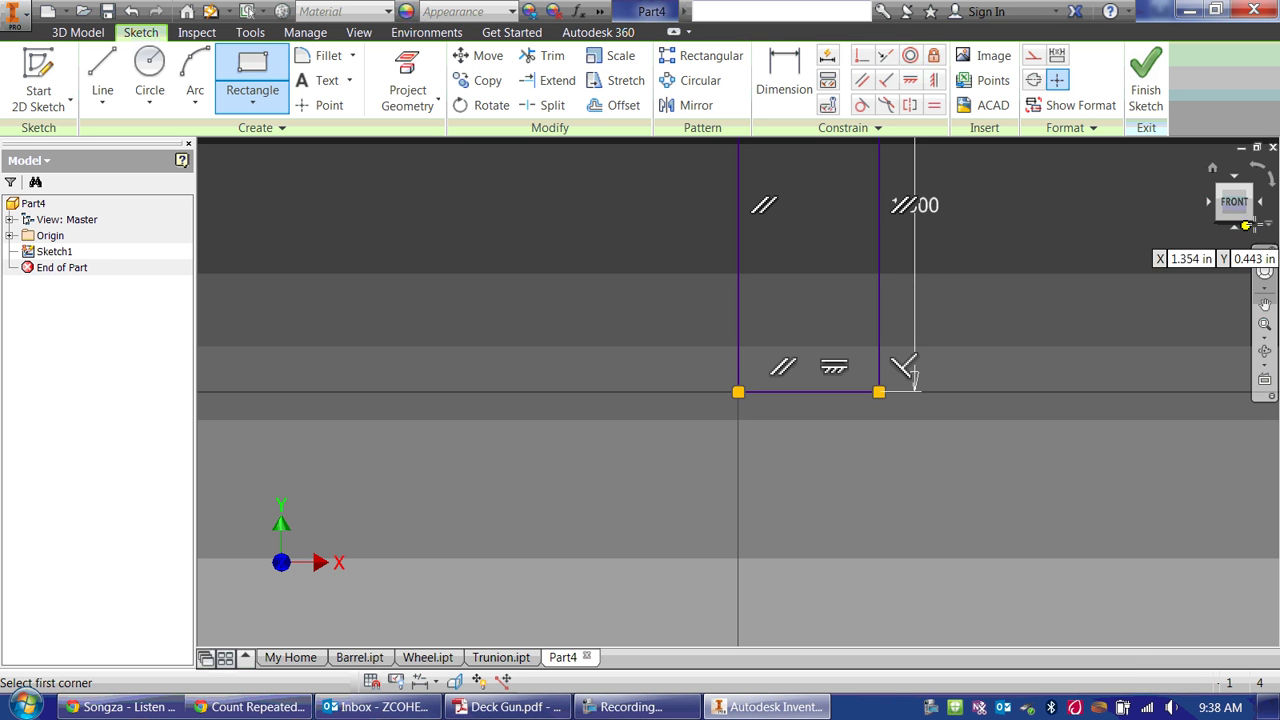
{"action": "left_click", "coordinate": [1258, 224]}
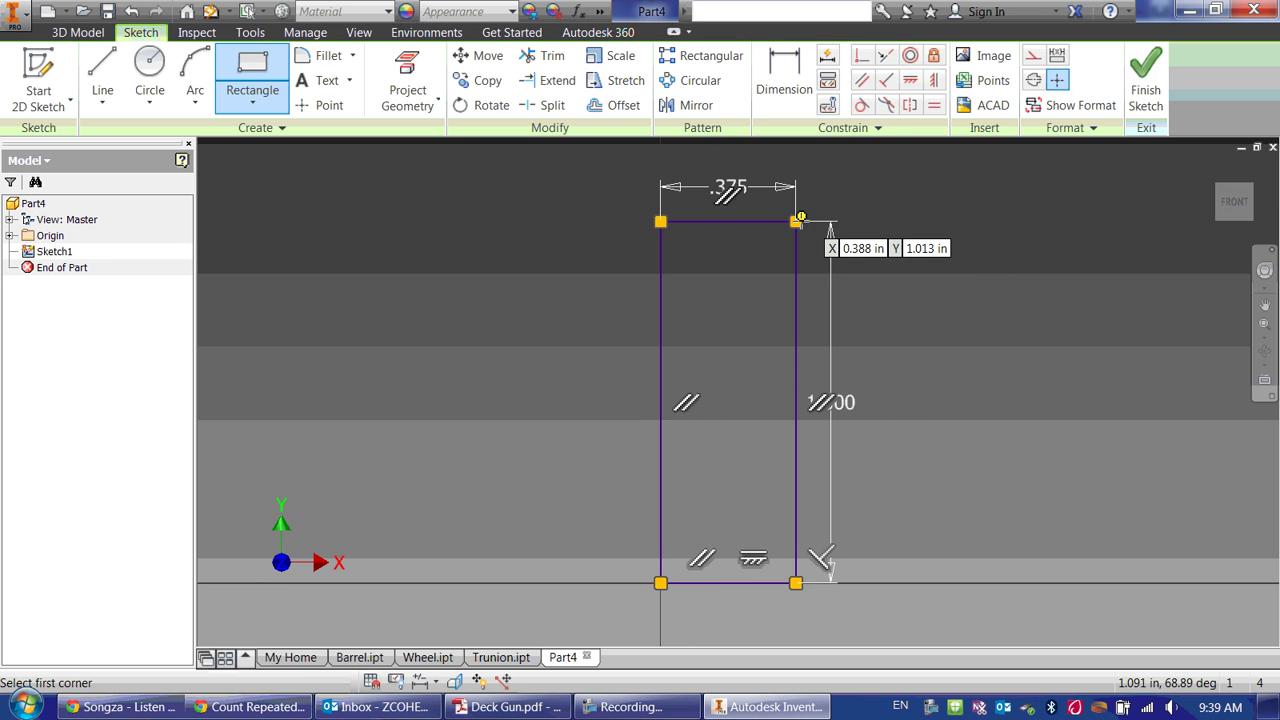
{"action": "left_click", "coordinate": [796, 221]}
- Draw a 0.375-inch-tall bar extending right from the upright's top-right corner
{"action": "middle_click_drag", "start_coordinate": [796, 221], "coordinate": [611, 200]}
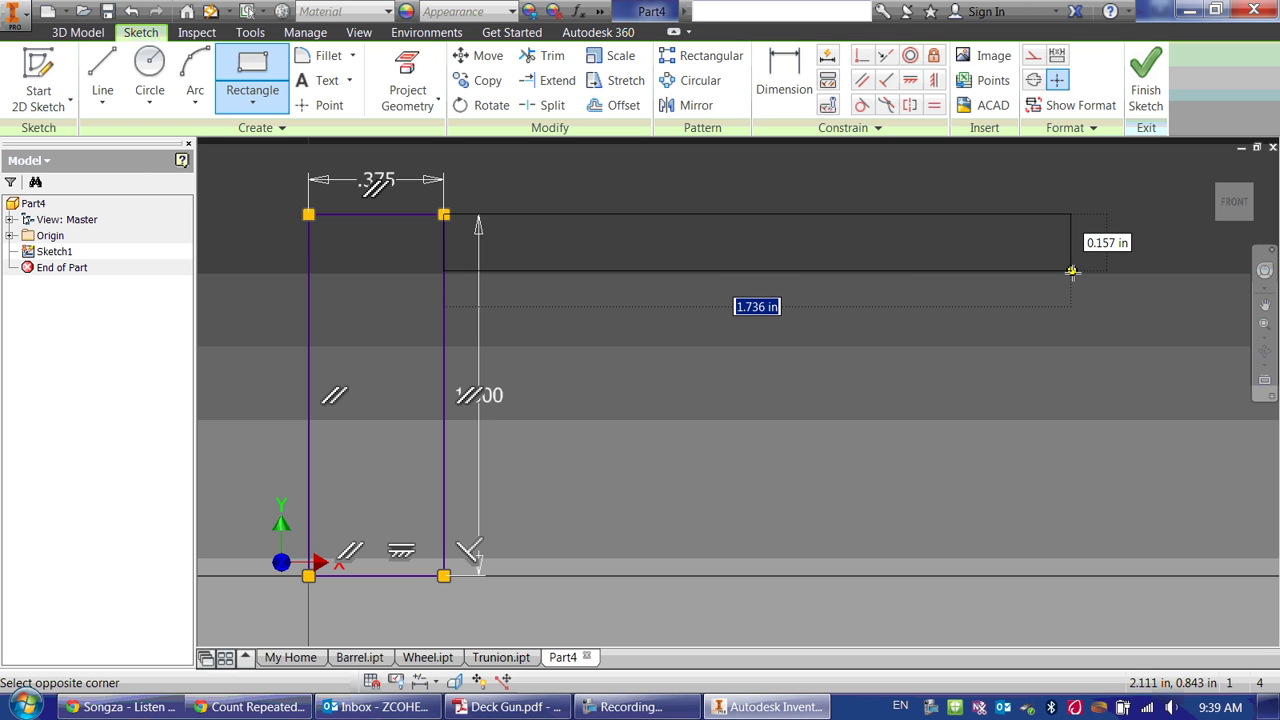
{"action": "key", "text": "Tab"}
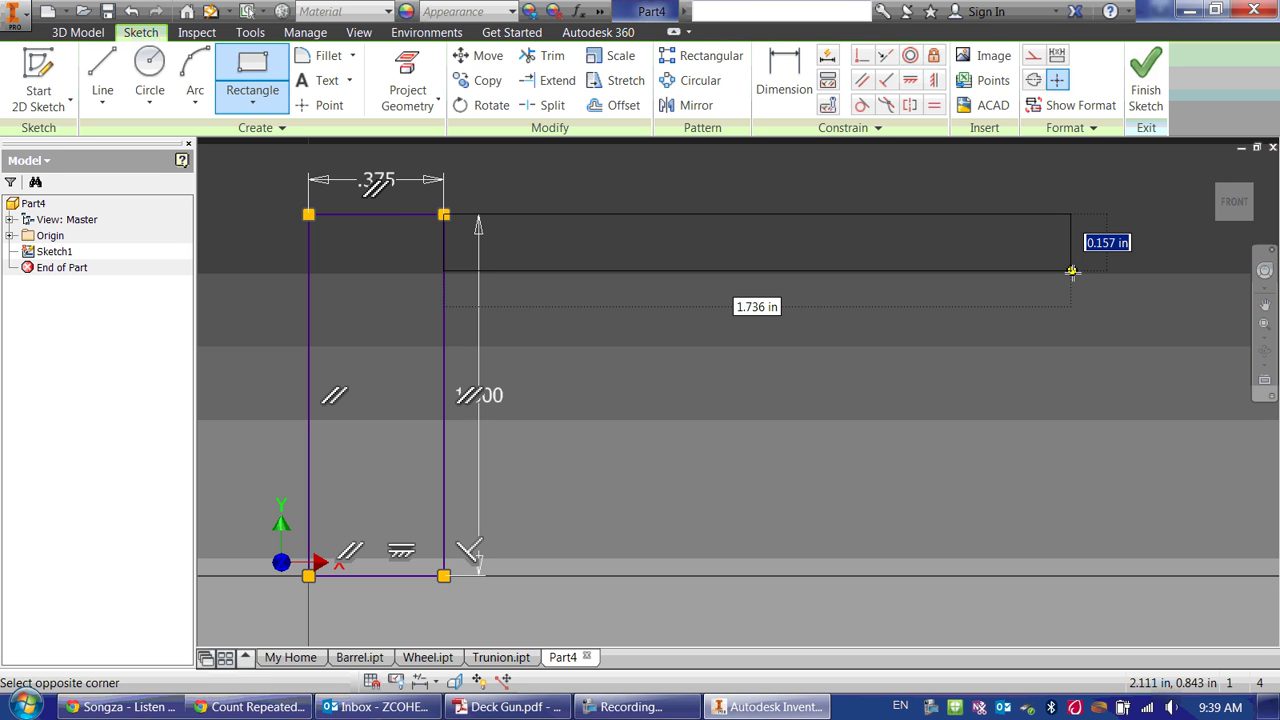
{"action": "type", "text": ".375"}
{"action": "key", "text": "Return"}
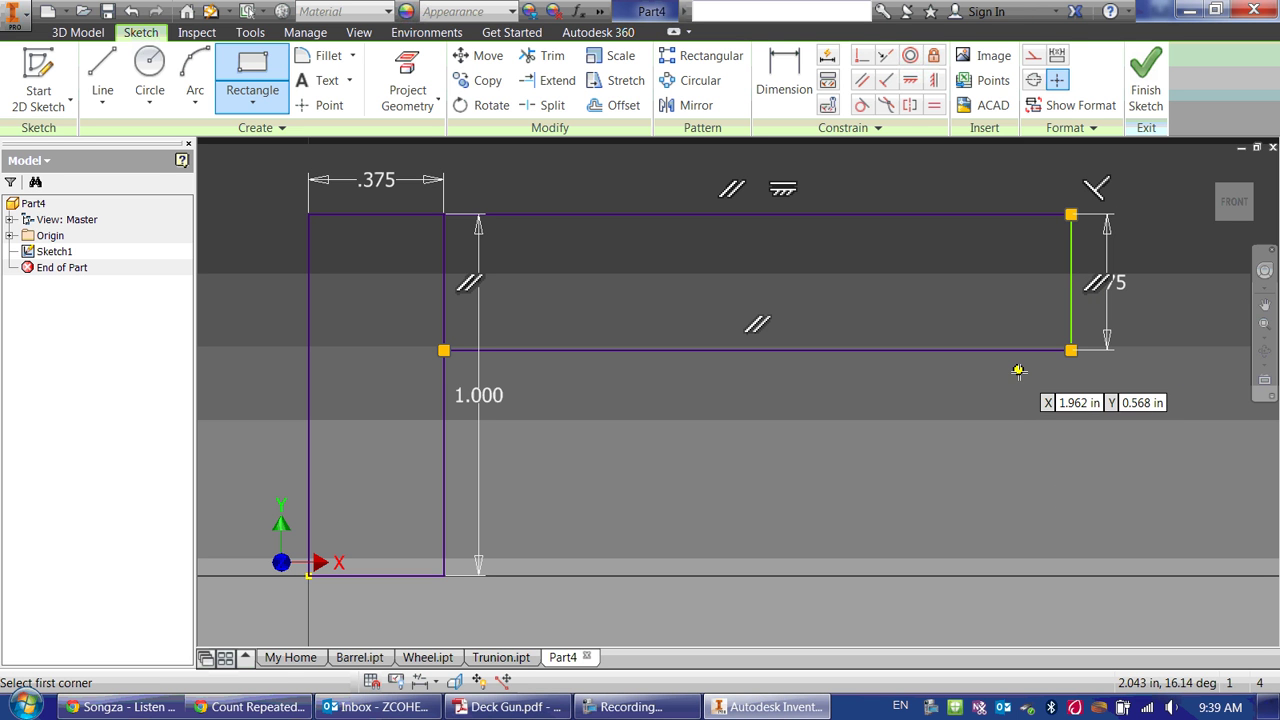
{"action": "left_click", "coordinate": [1071, 350]}
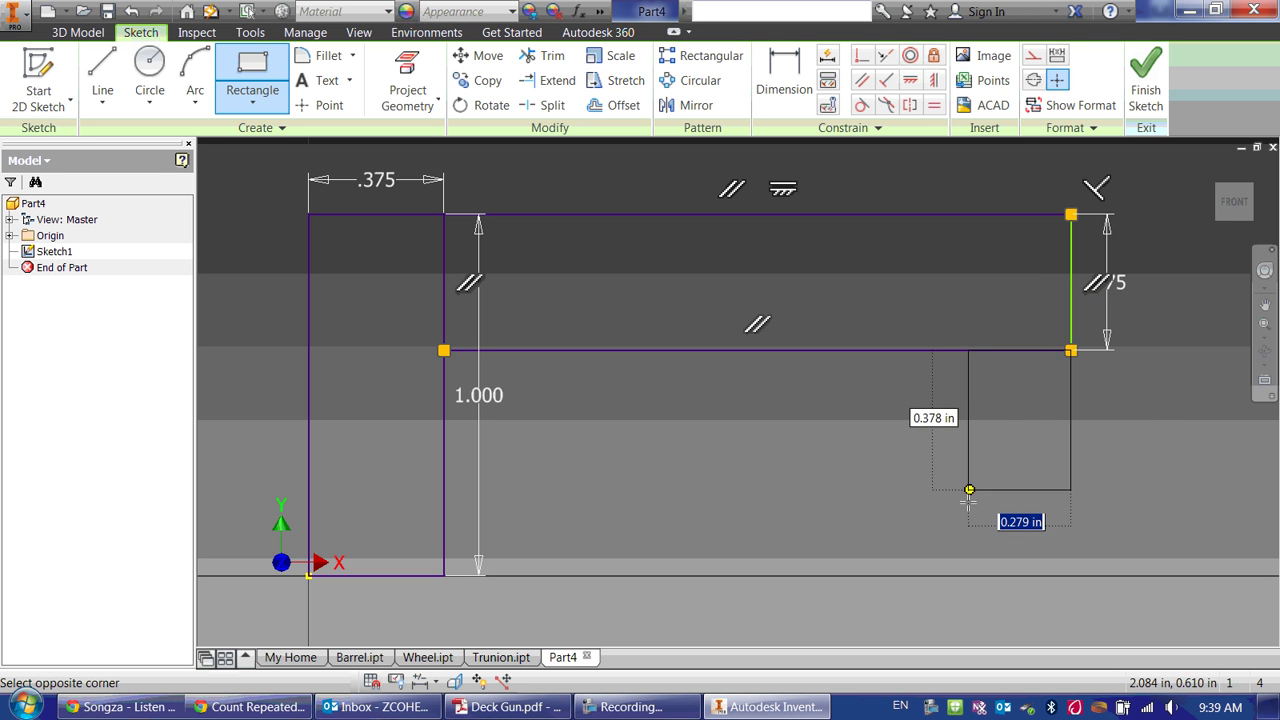
{"action": "key", "text": "Escape"}
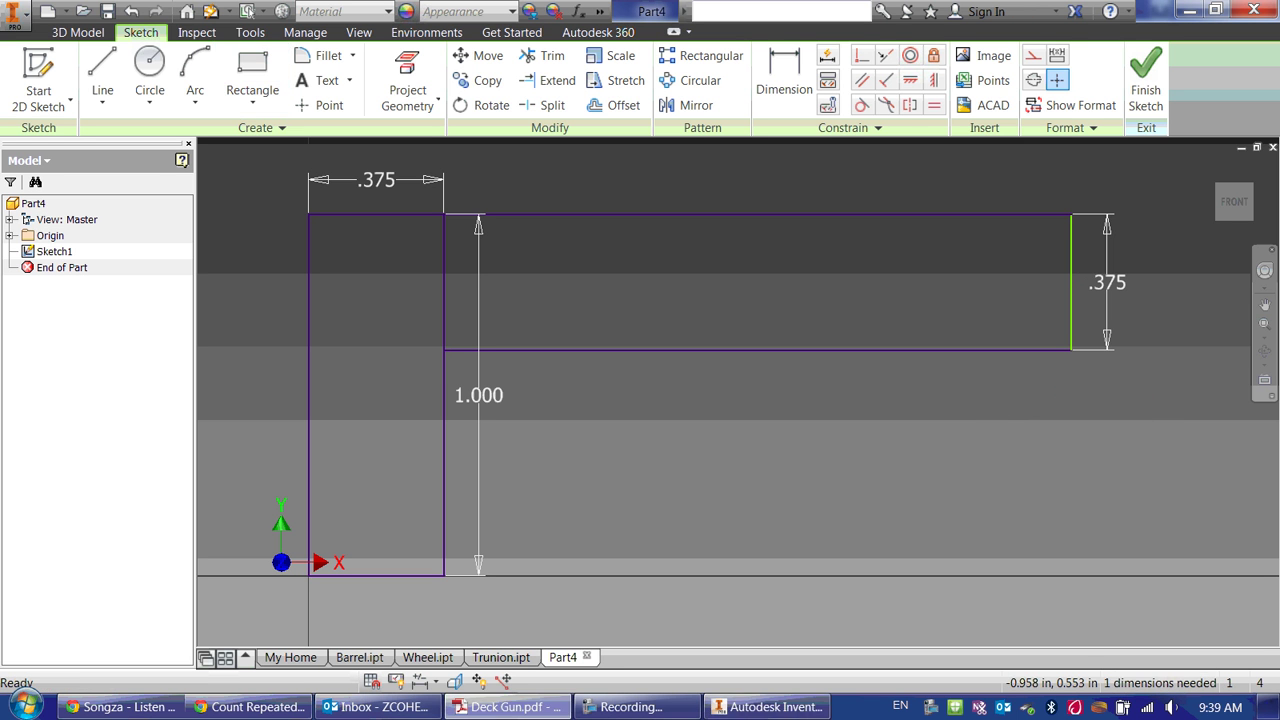
{"action": "left_click", "coordinate": [505, 706]}
{"action": "scroll", "coordinate": [537, 632], "scroll_direction": "down", "scroll_amount": 1}
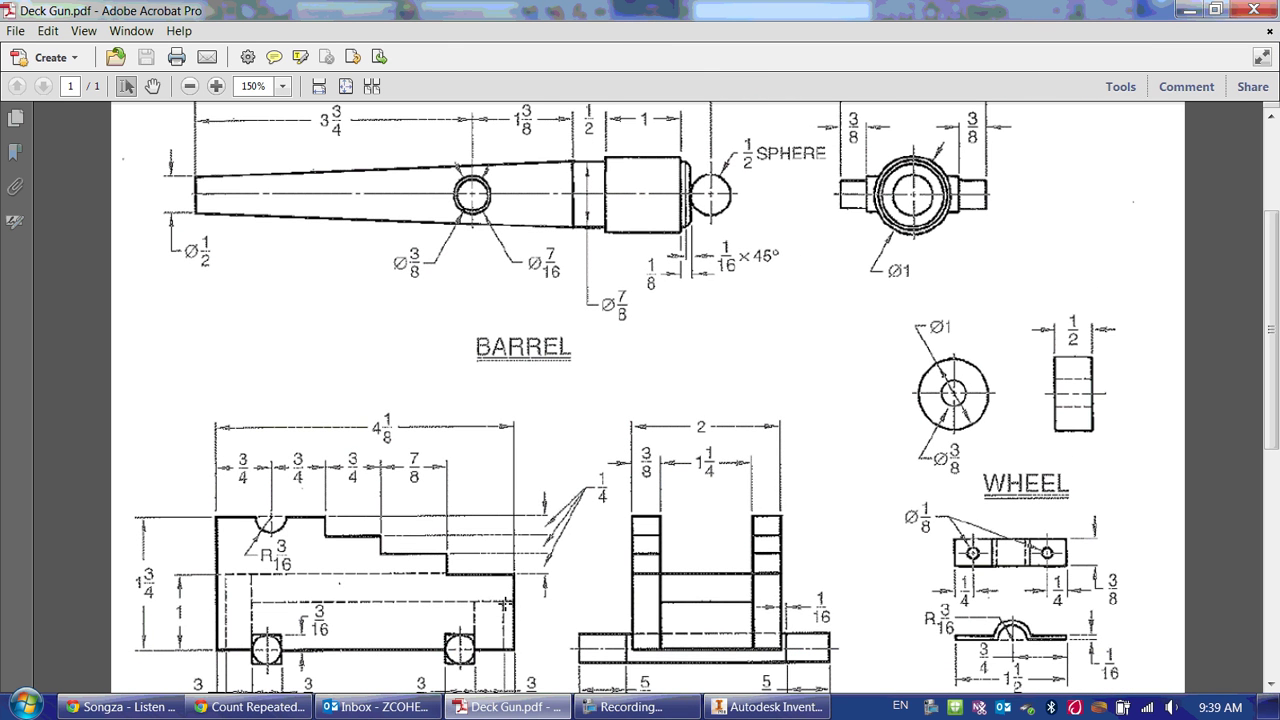
{"action": "scroll", "coordinate": [507, 608], "scroll_direction": "down", "scroll_amount": 1}
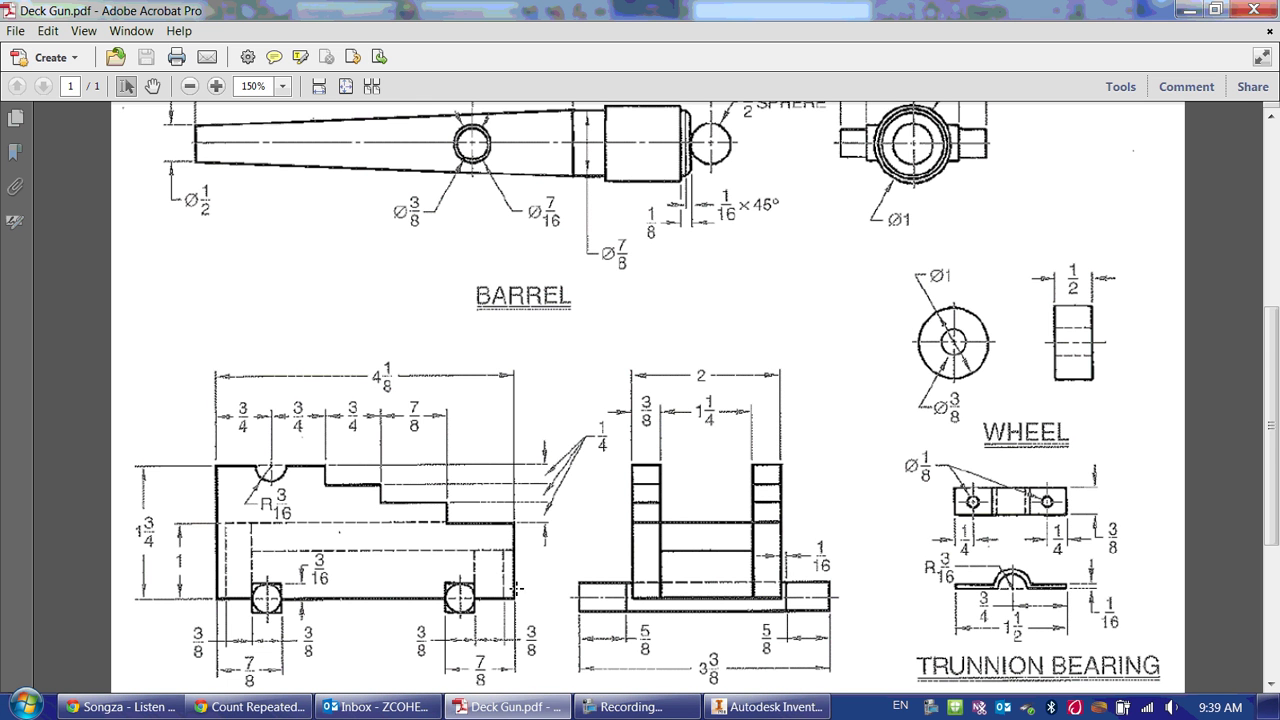
{"action": "scroll", "coordinate": [517, 590], "scroll_direction": "down", "scroll_amount": 1}
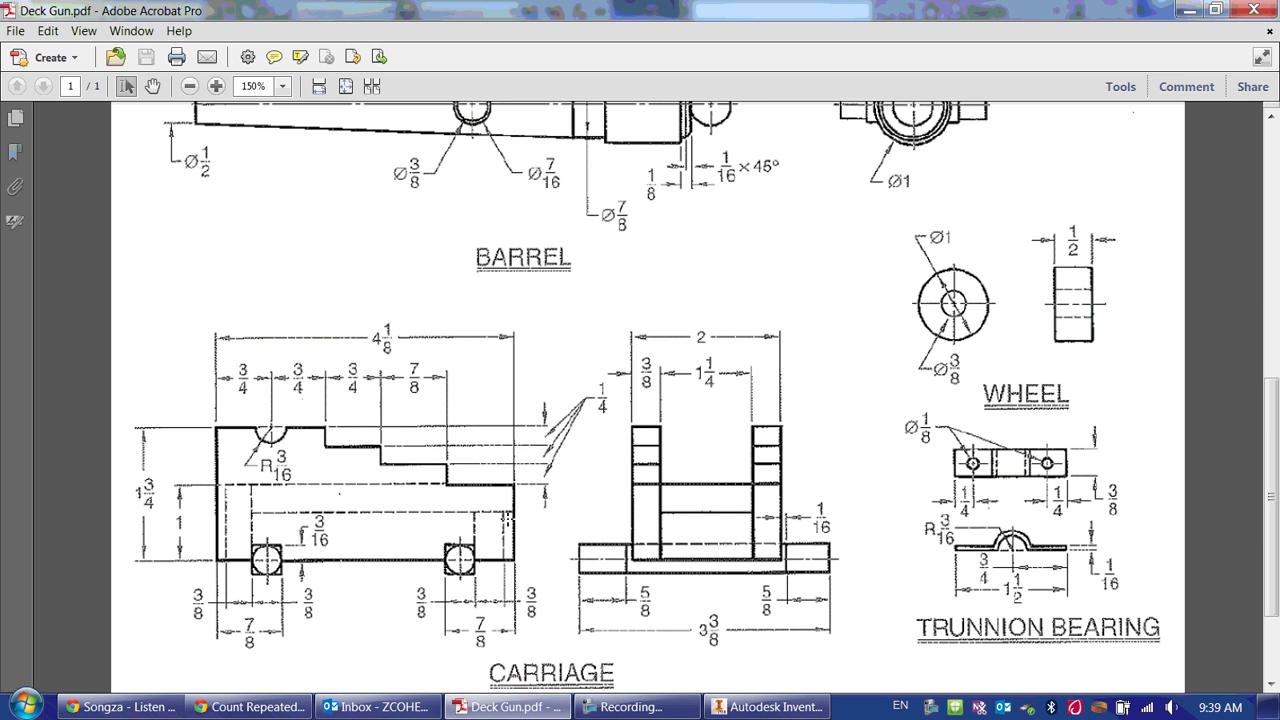
{"action": "left_click", "coordinate": [767, 707]}
- Draw a 0.375-wide rectangle under the bar and reposition it
{"action": "left_click", "coordinate": [252, 70]}
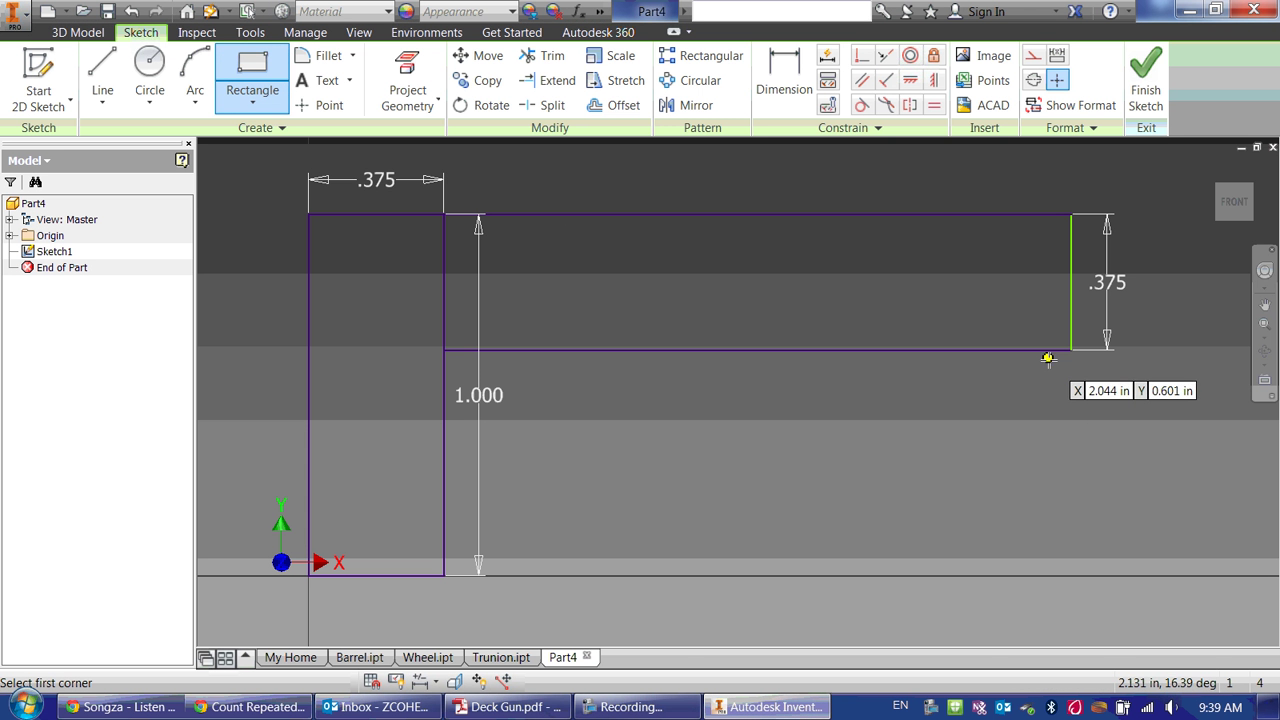
{"action": "left_click", "coordinate": [1045, 350]}
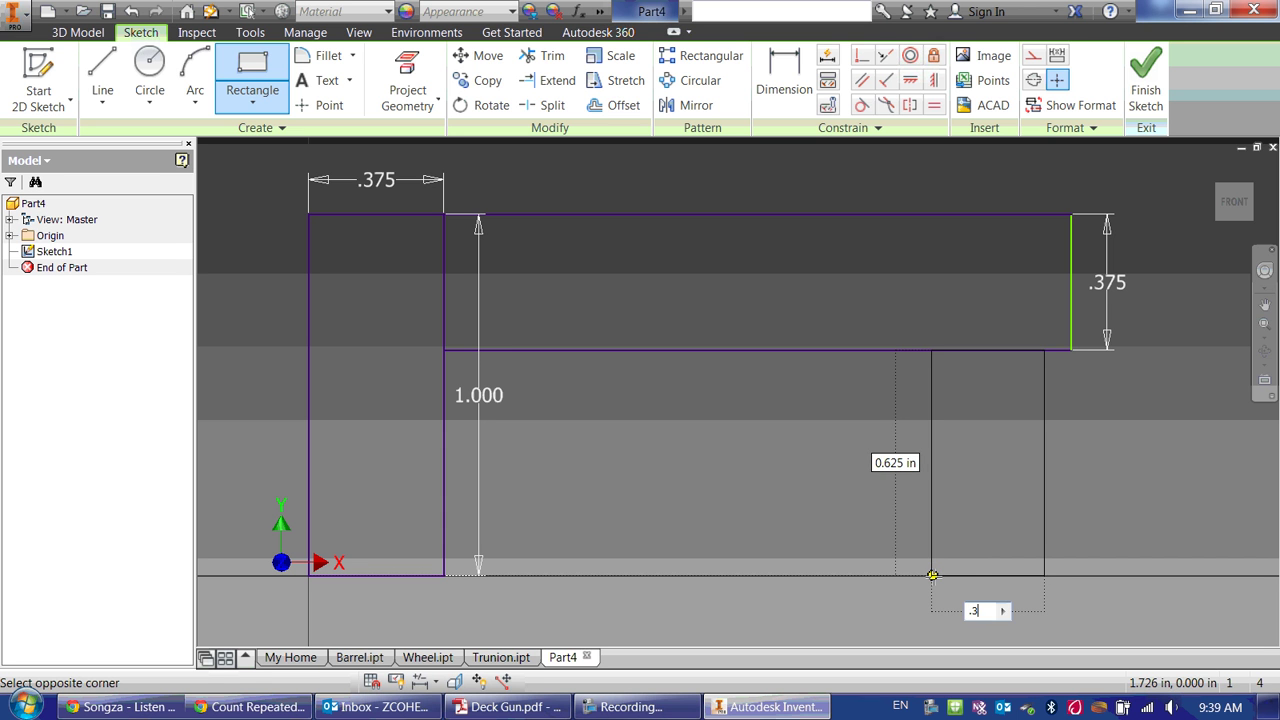
{"action": "key", "text": "Return"}
{"action": "key", "text": "Escape"}
{"action": "left_click_drag", "start_coordinate": [913, 427], "coordinate": [842, 428]}
{"action": "left_click_drag", "start_coordinate": [884, 578], "coordinate": [893, 465]}
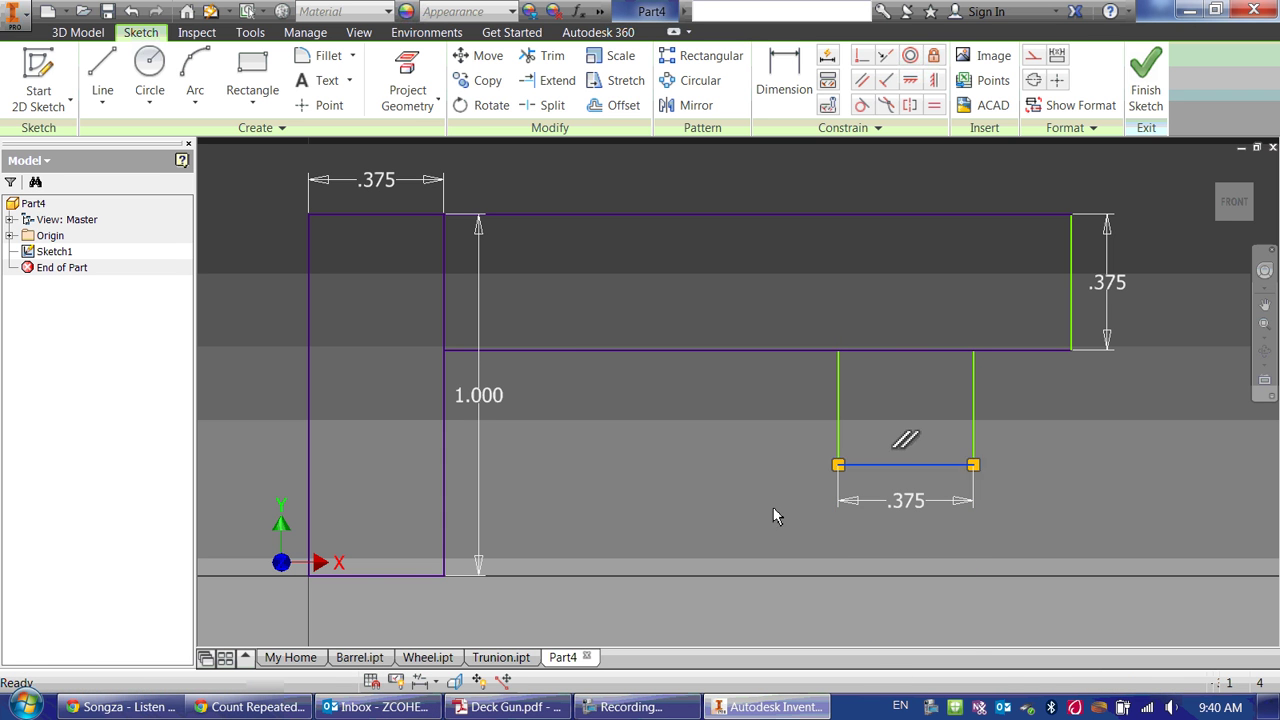
- Constrain the leg's lower-left corner level with the base, then slide the leg right
{"action": "left_click", "coordinate": [400, 576]}
{"action": "left_click", "coordinate": [714, 540]}
{"action": "left_click", "coordinate": [910, 80]}
{"action": "left_click", "coordinate": [841, 465]}
{"action": "left_click", "coordinate": [443, 577]}
{"action": "key", "text": "Escape"}
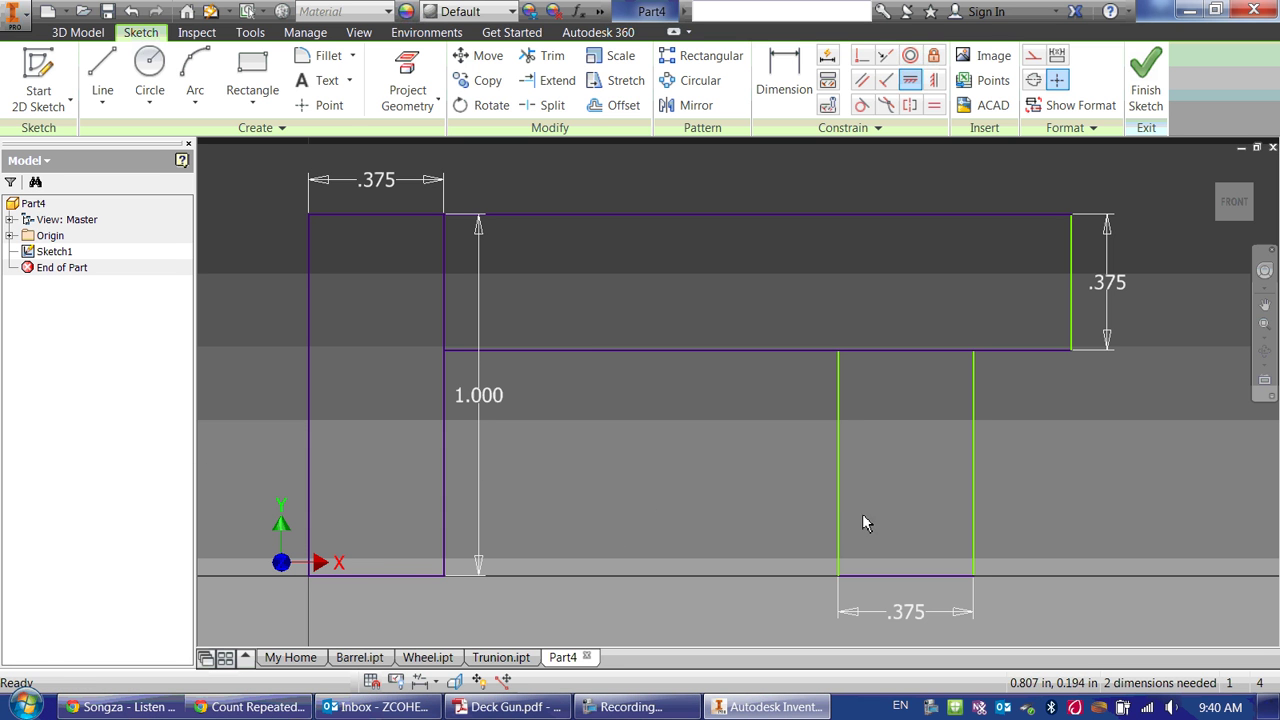
{"action": "left_click_drag", "start_coordinate": [836, 495], "coordinate": [771, 480]}
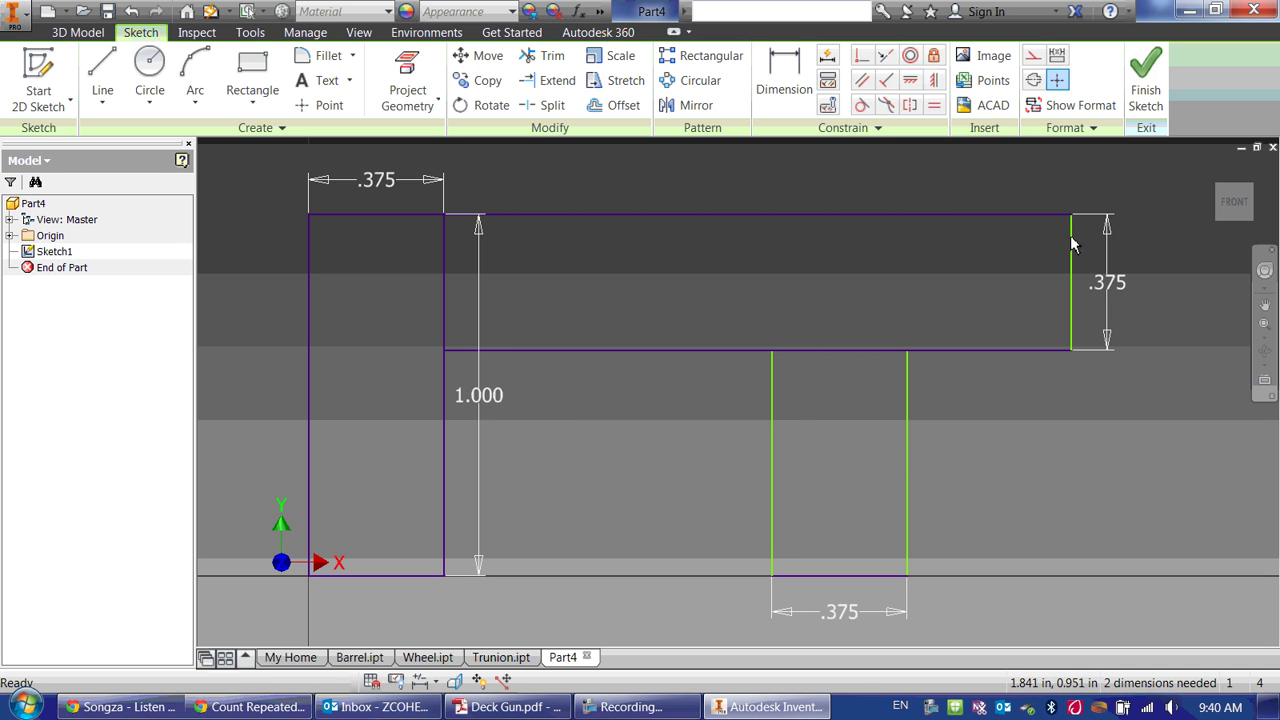
{"action": "left_click_drag", "start_coordinate": [911, 445], "coordinate": [1034, 445]}
- Dimension the offset between the bar's right end and the leg's right edge
{"action": "key", "text": "d"}
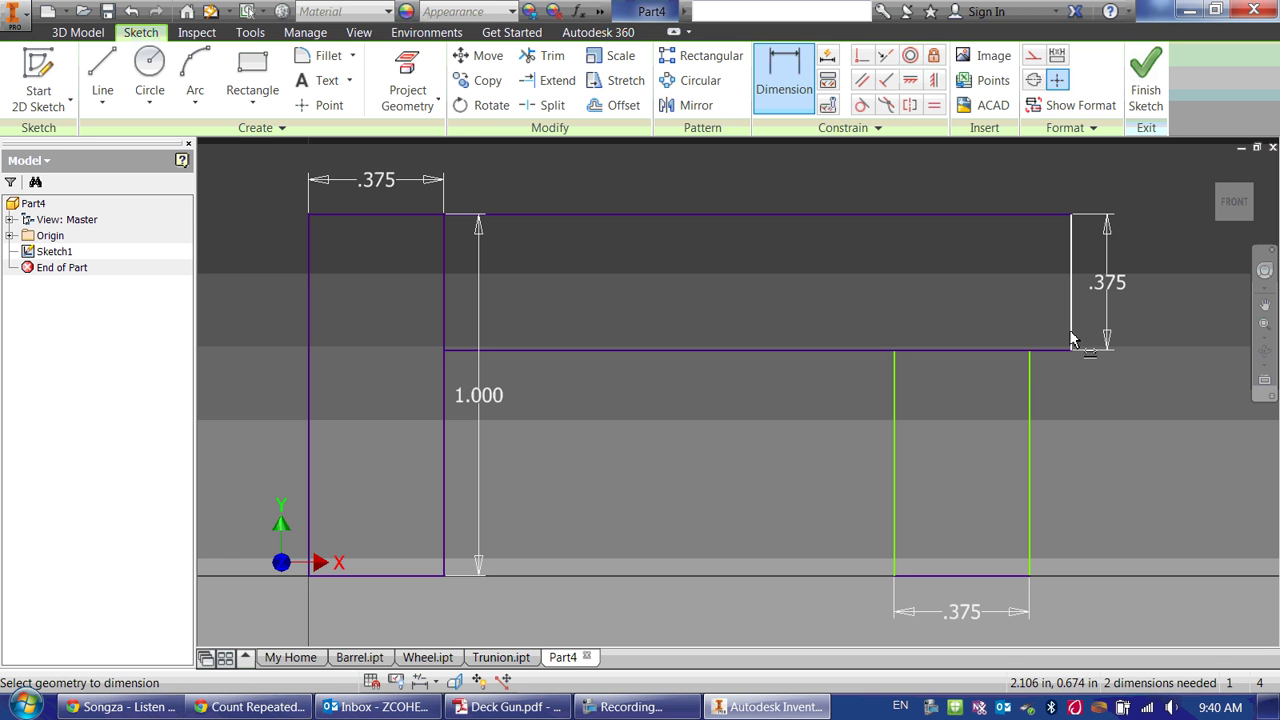
{"action": "left_click", "coordinate": [1072, 340]}
{"action": "left_click", "coordinate": [1035, 385]}
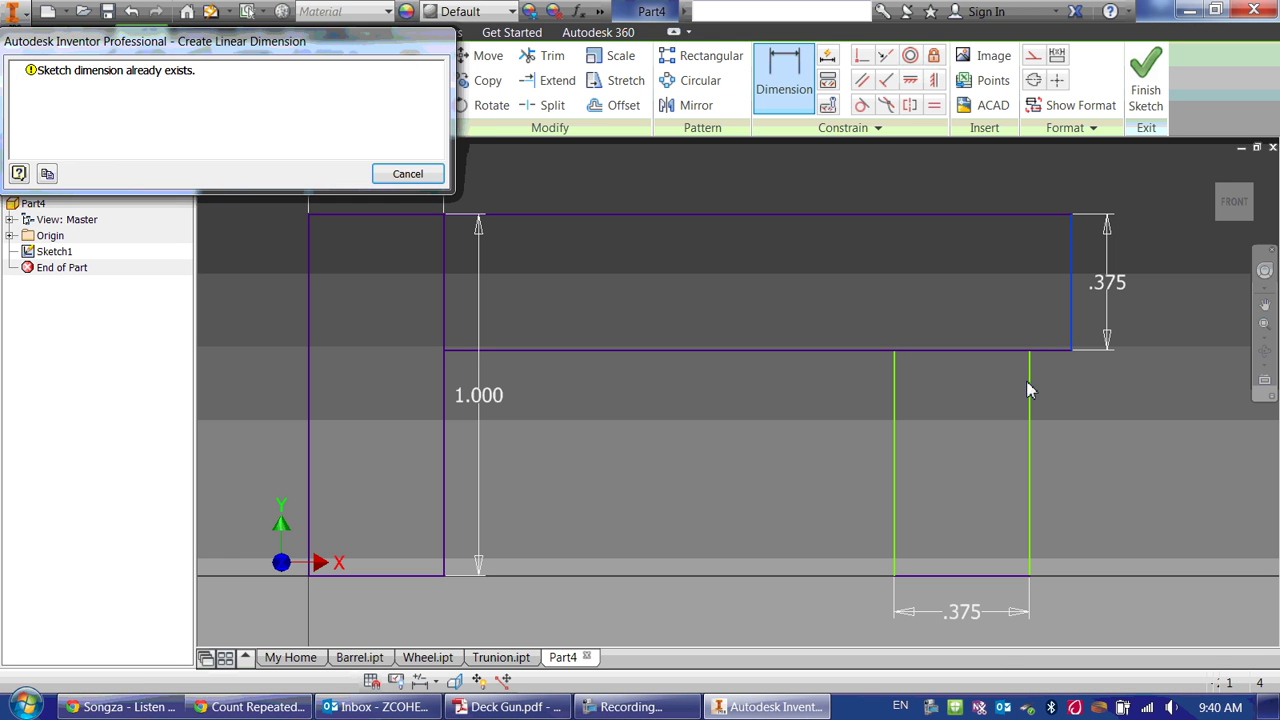
{"action": "key", "text": "Escape"}
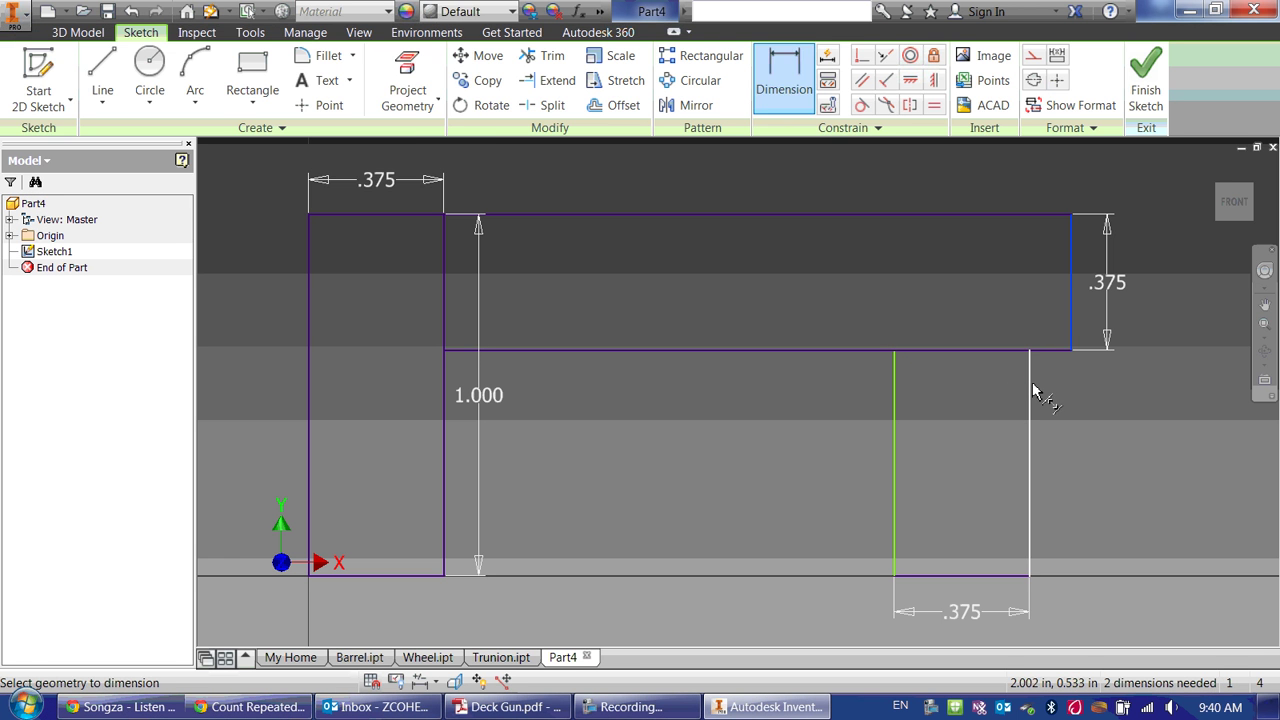
{"action": "left_click", "coordinate": [1035, 390]}
{"action": "left_click", "coordinate": [1112, 430]}
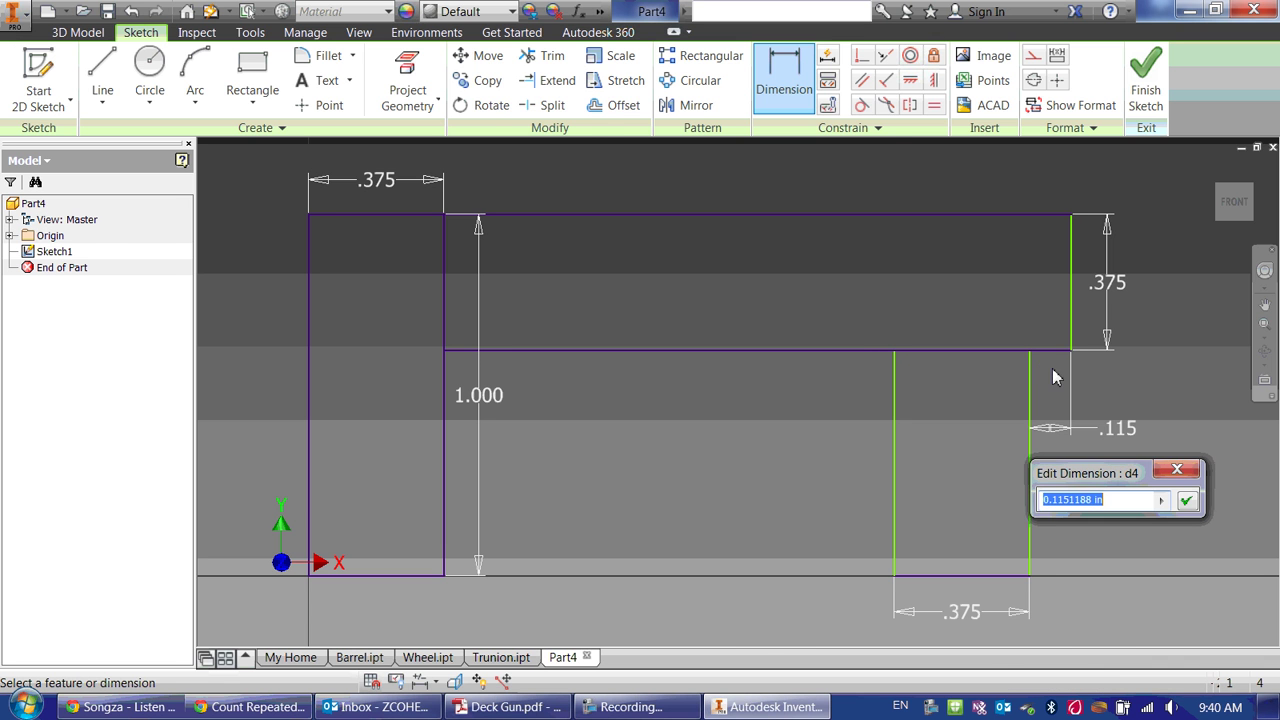
{"action": "left_click", "coordinate": [505, 707]}
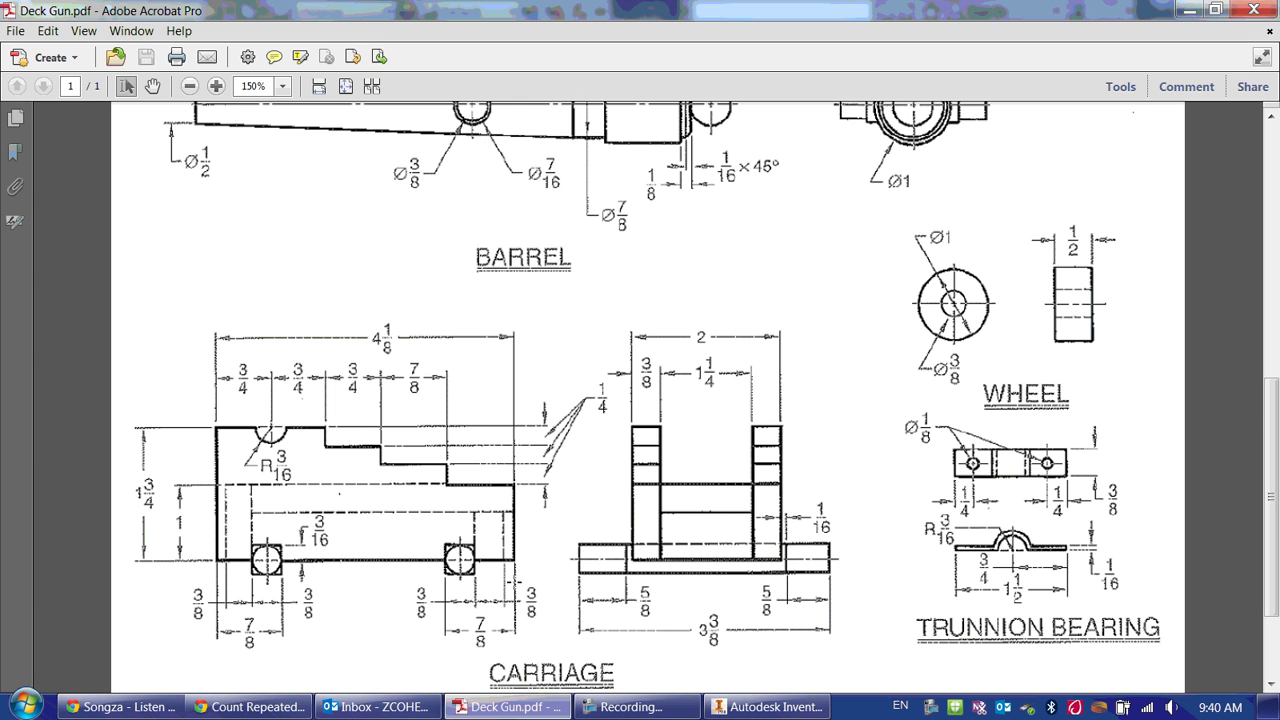
- Zoom the Deck Gun drawing to 400% on the axle notch to read its dimensions
{"action": "scroll", "coordinate": [512, 582], "scroll_direction": "up", "scroll_amount": 5, "text": "ctrl"}
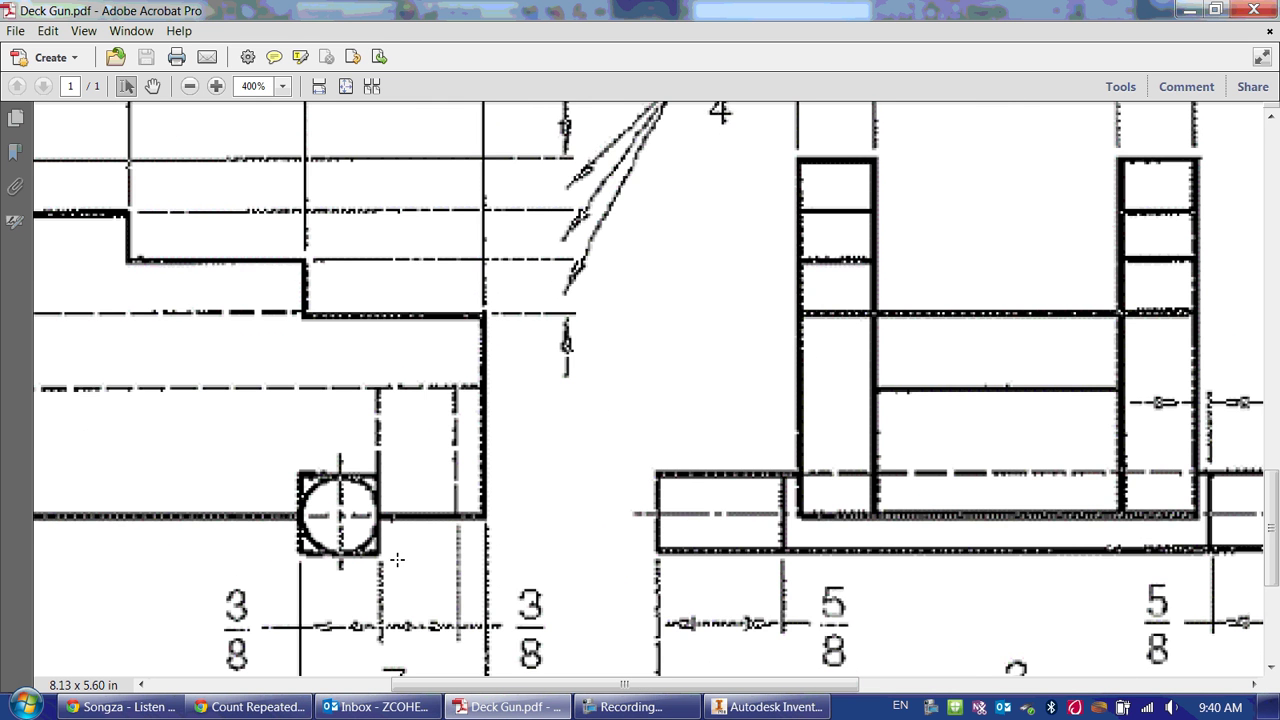
{"action": "scroll", "coordinate": [361, 566], "scroll_direction": "down", "scroll_amount": 1}
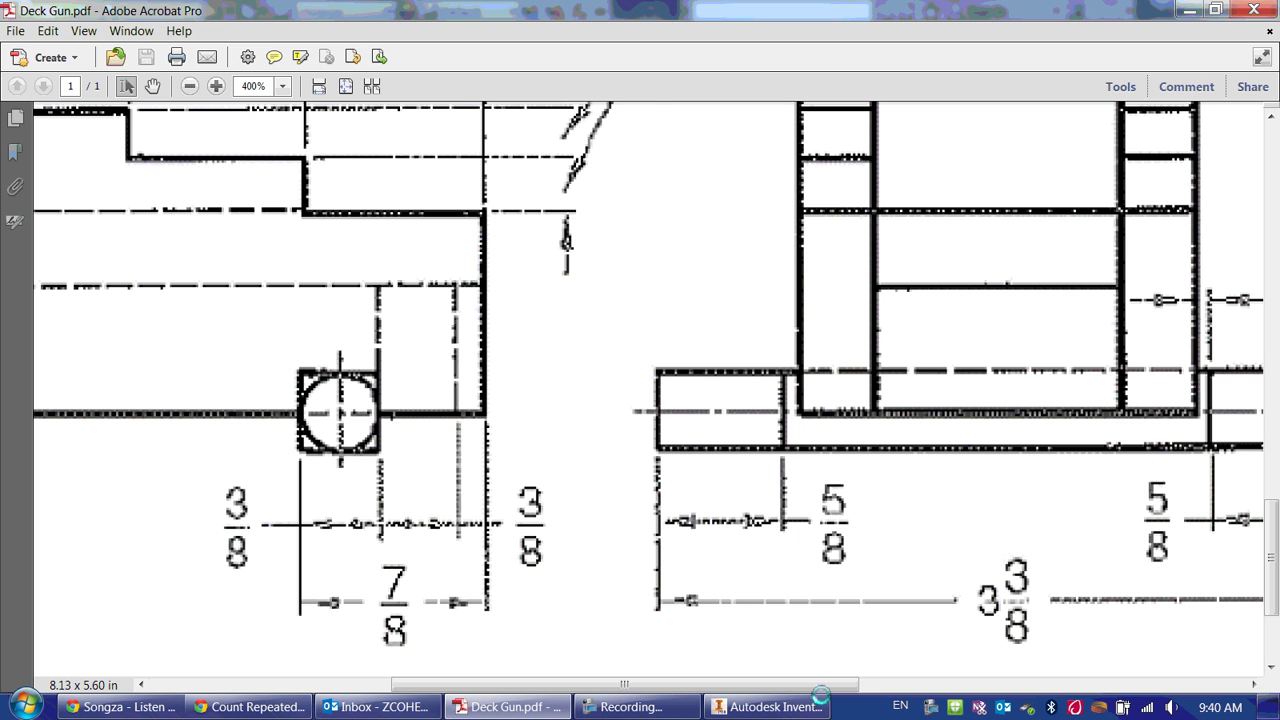
{"action": "left_click", "coordinate": [765, 706]}
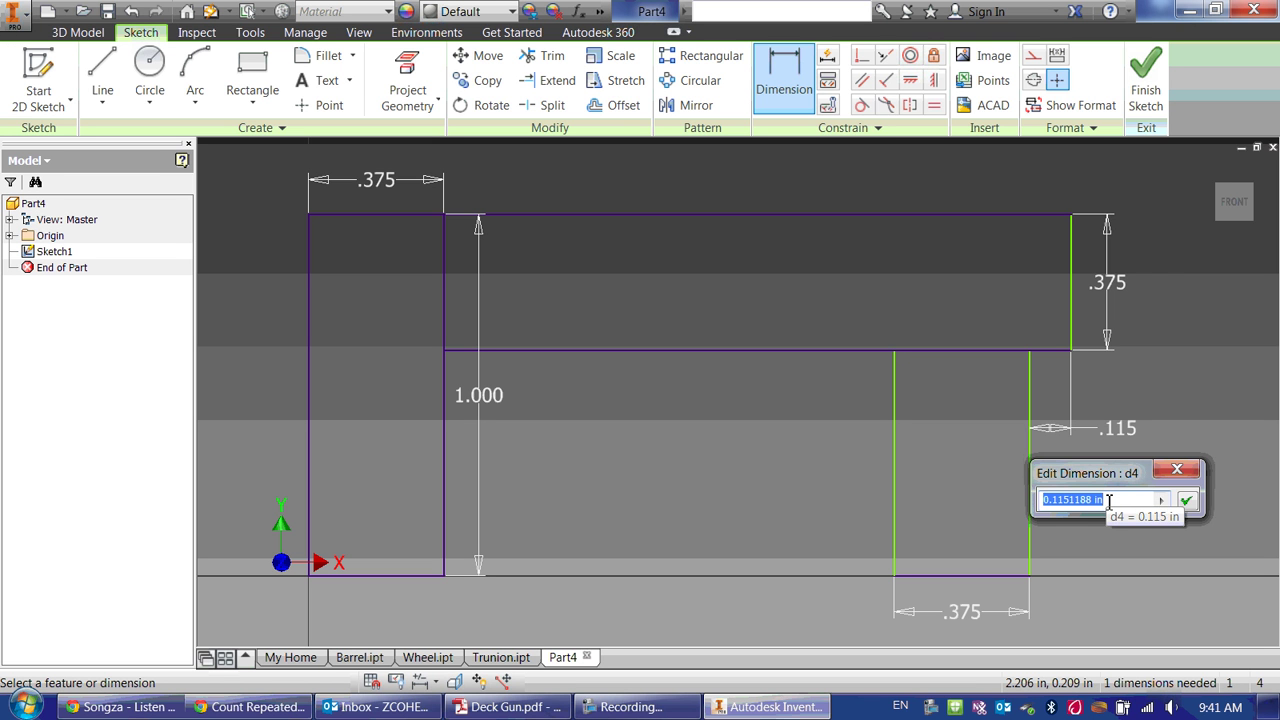
- Set the leg-to-bar-end offset to 0.125 in by entering 7/8-3/8-3/8
{"action": "type", "text": "7/8"}
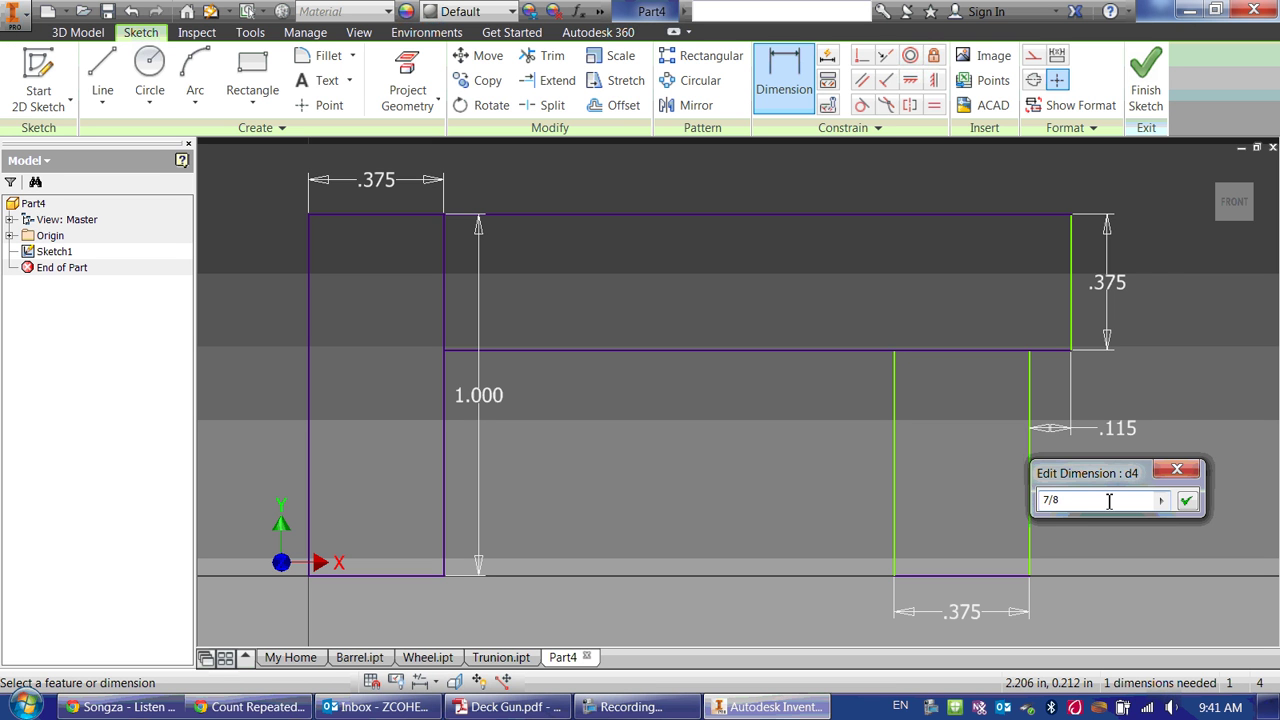
{"action": "type", "text": "-3/8-"}
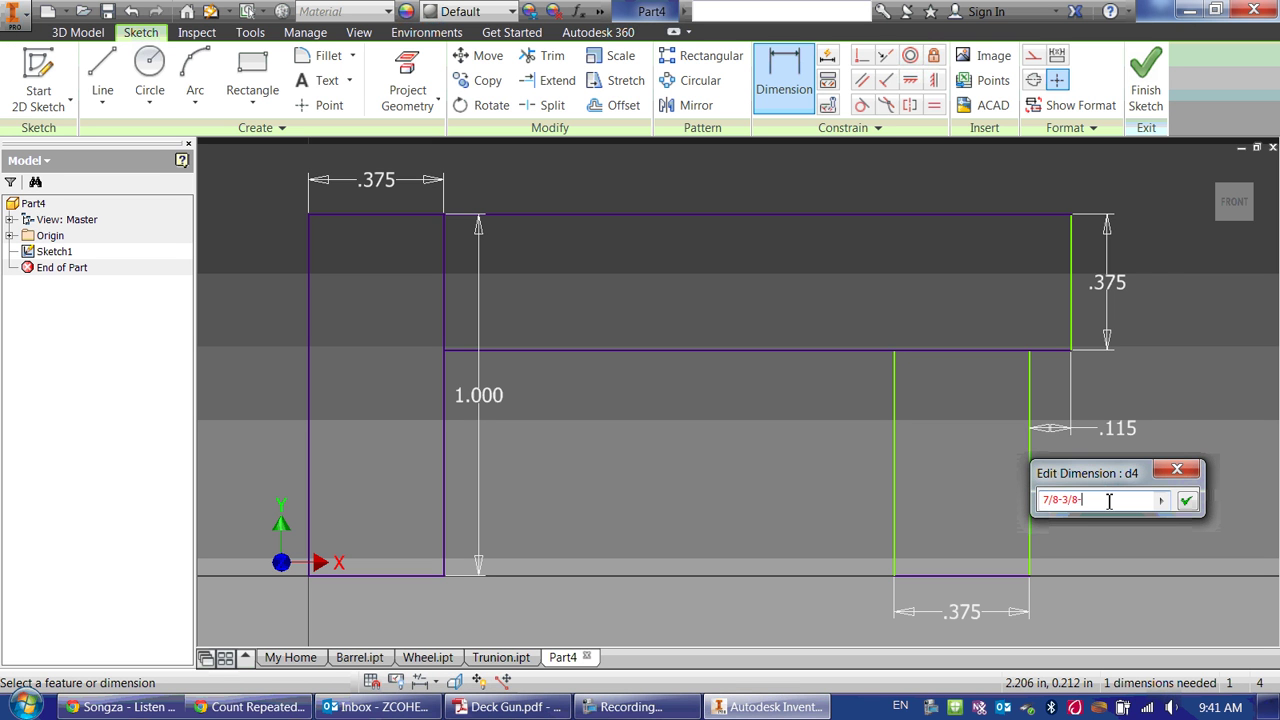
{"action": "type", "text": "3/8"}
{"action": "key", "text": "Return"}
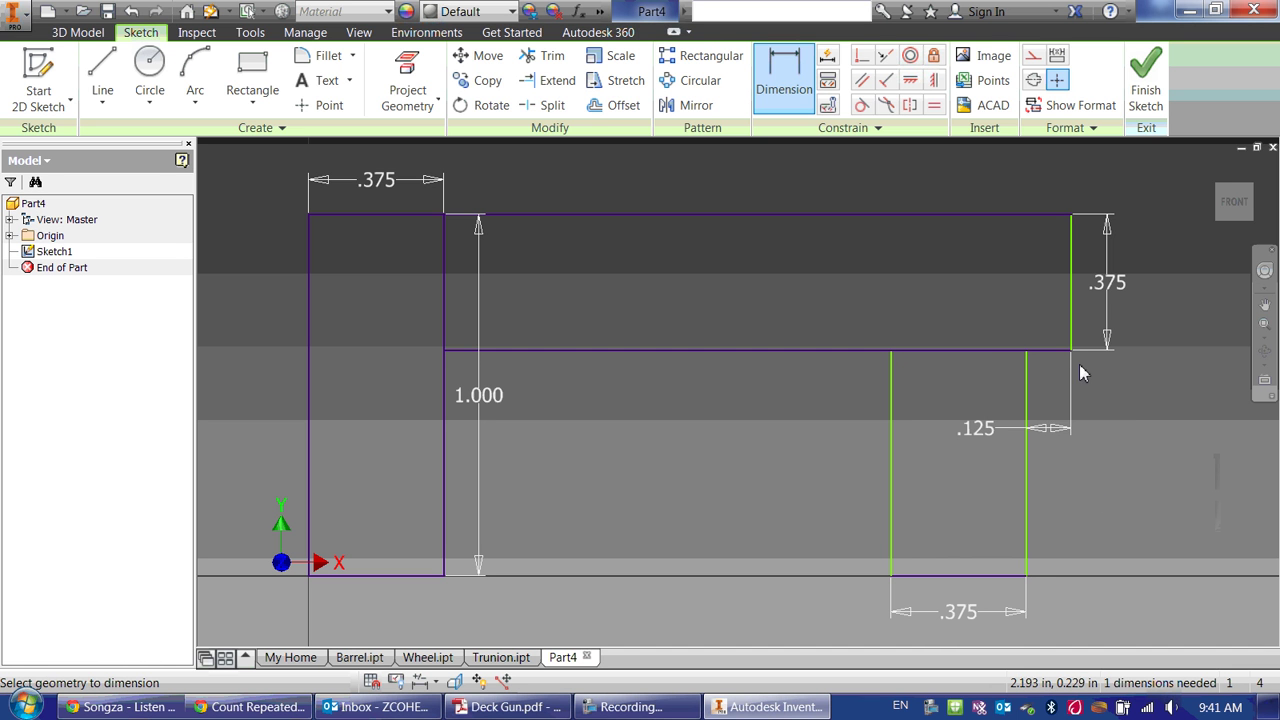
{"action": "key", "text": "Escape"}
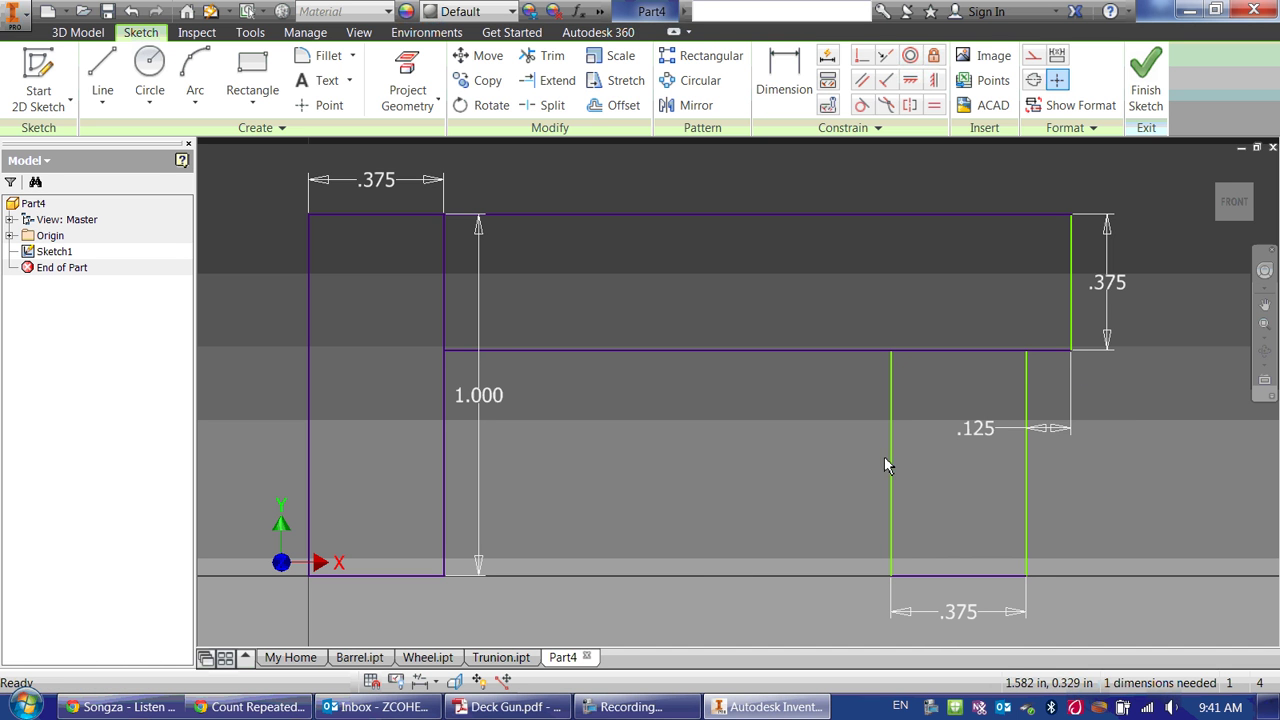
{"action": "mouse_move", "coordinate": [889, 454]}
{"action": "left_mouse_down", "text": "ctrl"}
{"action": "mouse_move", "coordinate": [793, 449]}
{"action": "mouse_move", "coordinate": [966, 456]}
{"action": "mouse_move", "coordinate": [849, 437]}
{"action": "mouse_move", "coordinate": [723, 457]}
{"action": "left_mouse_up", "text": "ctrl"}
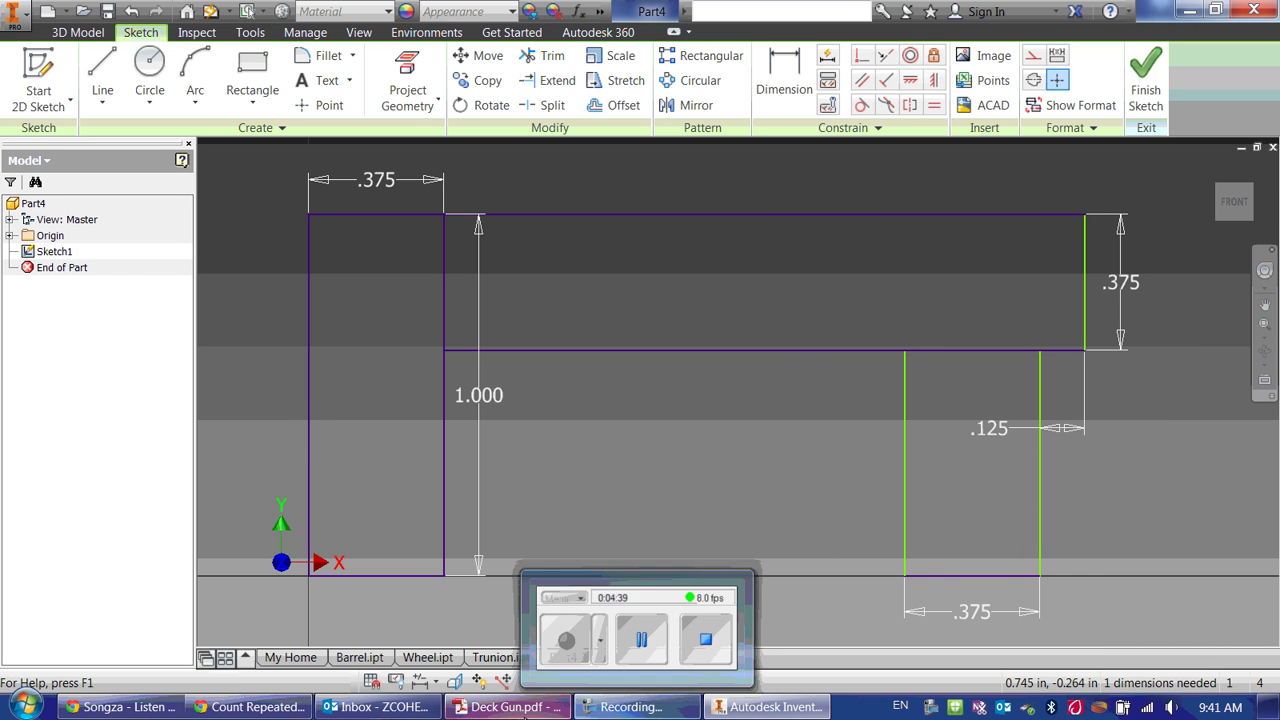
- Zoom in on the Deck Gun carriage views, then back out to 171%
{"action": "left_click", "coordinate": [505, 707]}
{"action": "scroll", "coordinate": [353, 462], "scroll_direction": "down", "scroll_amount": 2}
{"action": "scroll", "coordinate": [353, 462], "scroll_direction": "down", "scroll_amount": 3, "text": "ctrl"}
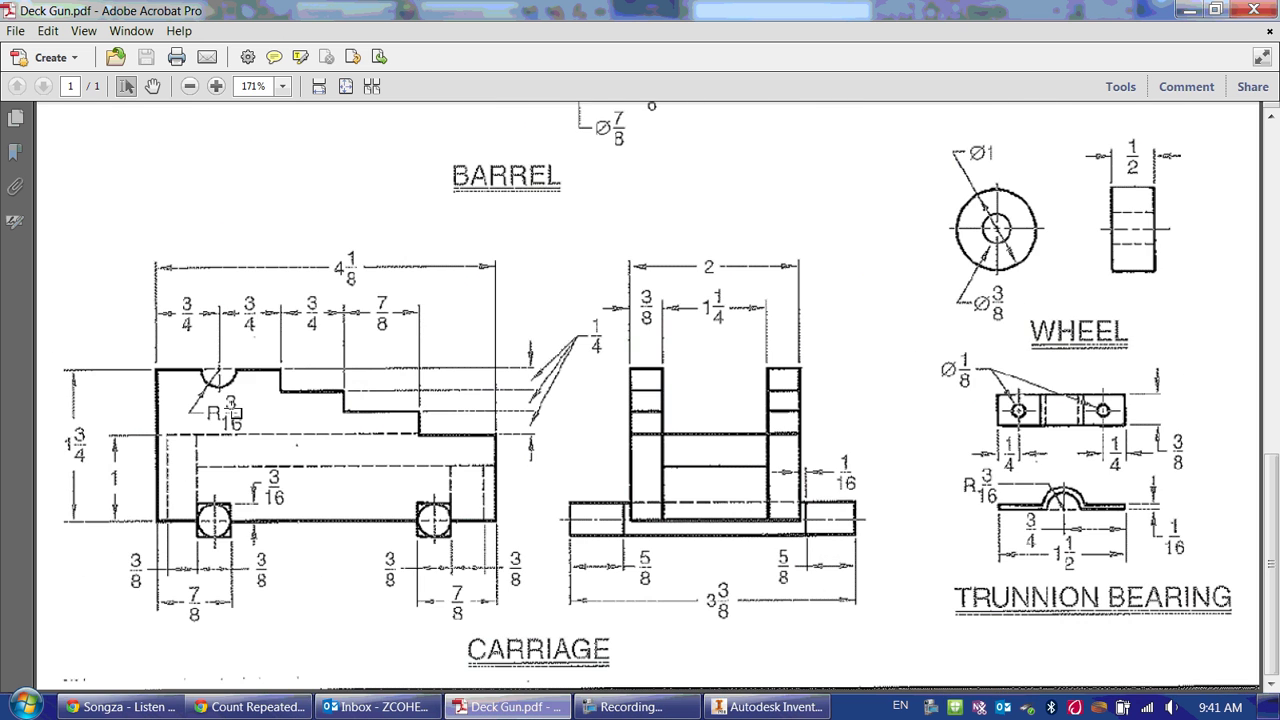
{"action": "scroll", "coordinate": [145, 570], "scroll_direction": "up", "scroll_amount": 1}
{"action": "scroll", "coordinate": [130, 635], "scroll_direction": "up", "scroll_amount": 1, "text": "ctrl"}
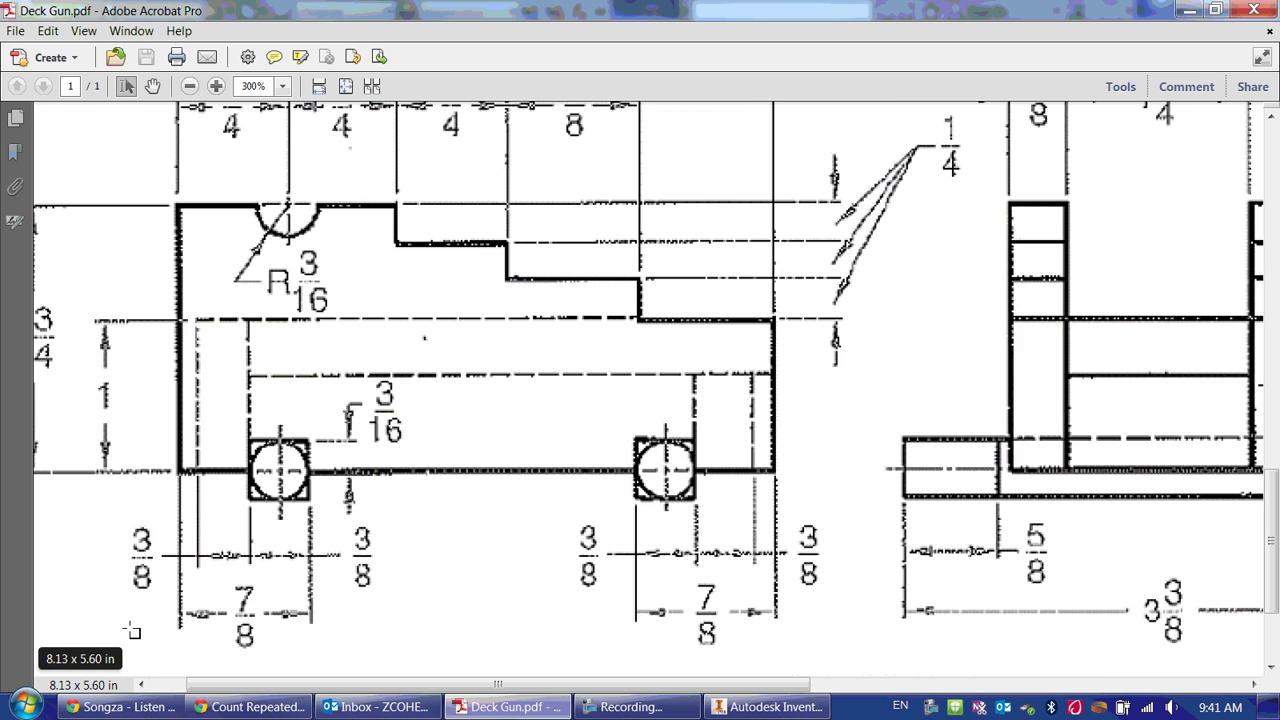
{"action": "scroll", "coordinate": [130, 635], "scroll_direction": "up", "scroll_amount": 2, "text": "ctrl"}
{"action": "scroll", "coordinate": [508, 566], "scroll_direction": "down", "scroll_amount": 1}
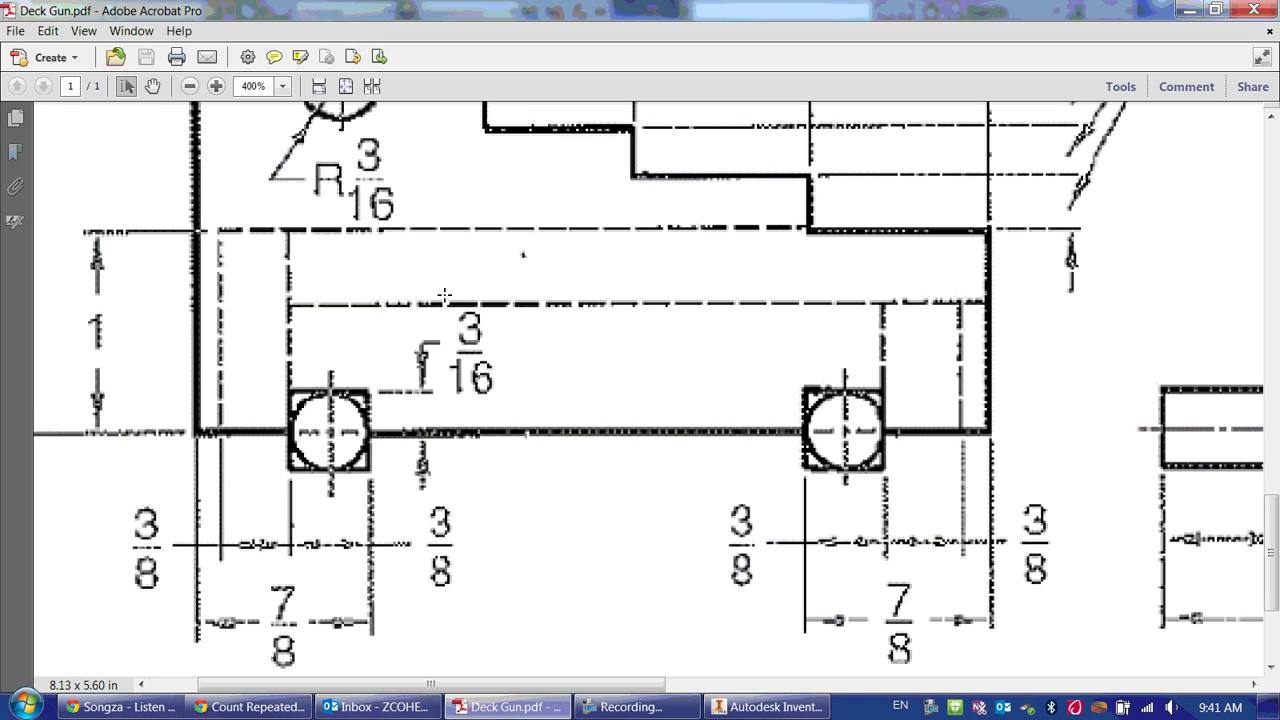
{"action": "scroll", "coordinate": [786, 397], "scroll_direction": "up", "scroll_amount": 5}
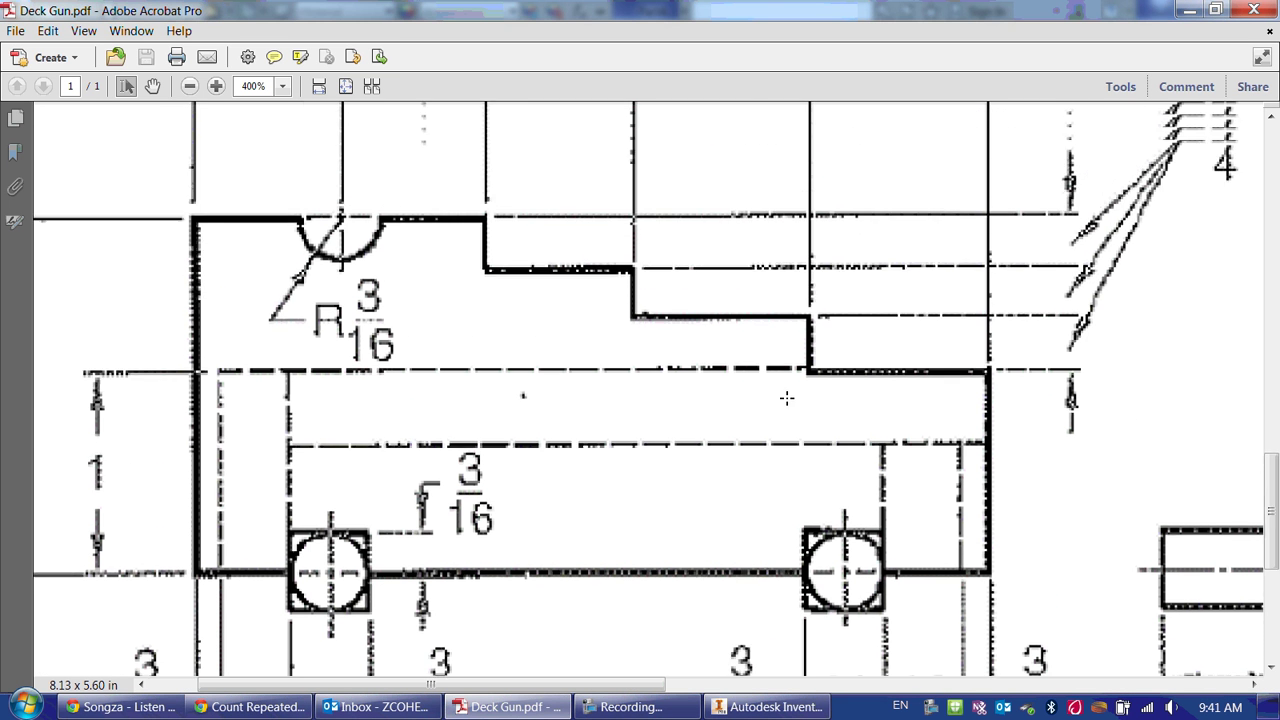
{"action": "scroll", "coordinate": [780, 398], "scroll_direction": "down", "scroll_amount": 3, "text": "ctrl"}
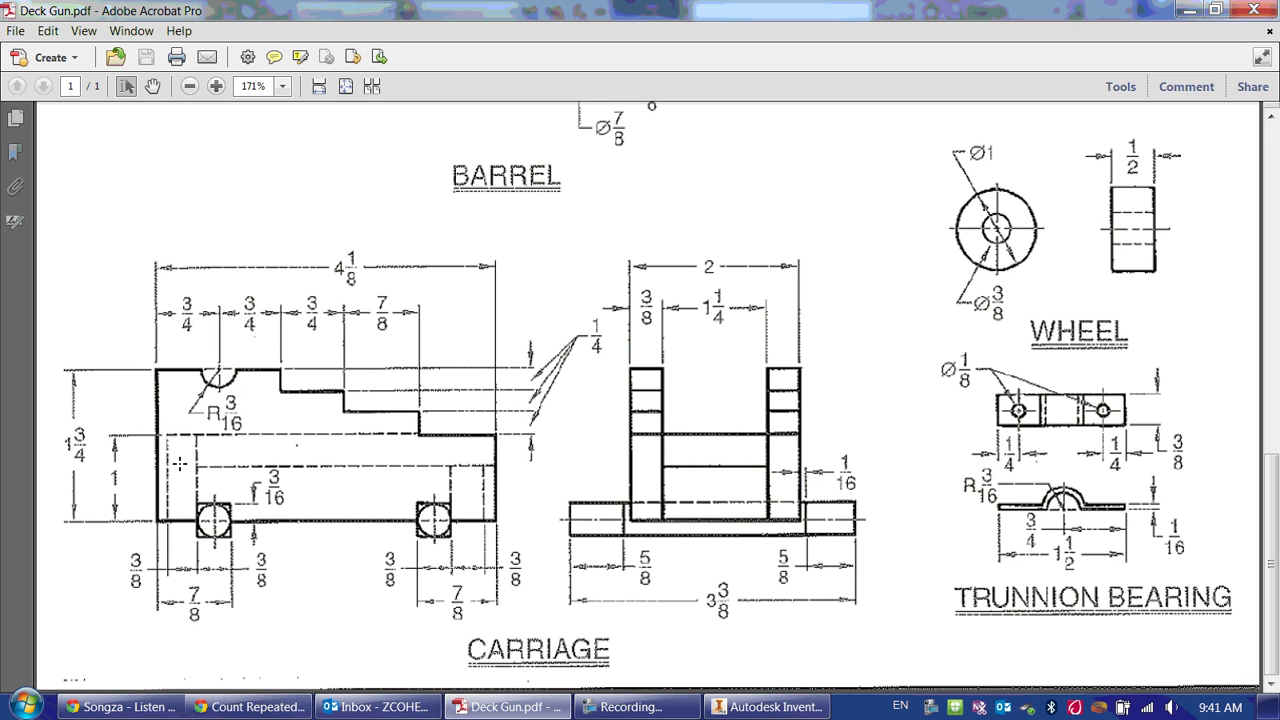
- Dimension the sketch's overall length end to end as 4.000 in, checked against the drawing
{"action": "left_click", "coordinate": [765, 706]}
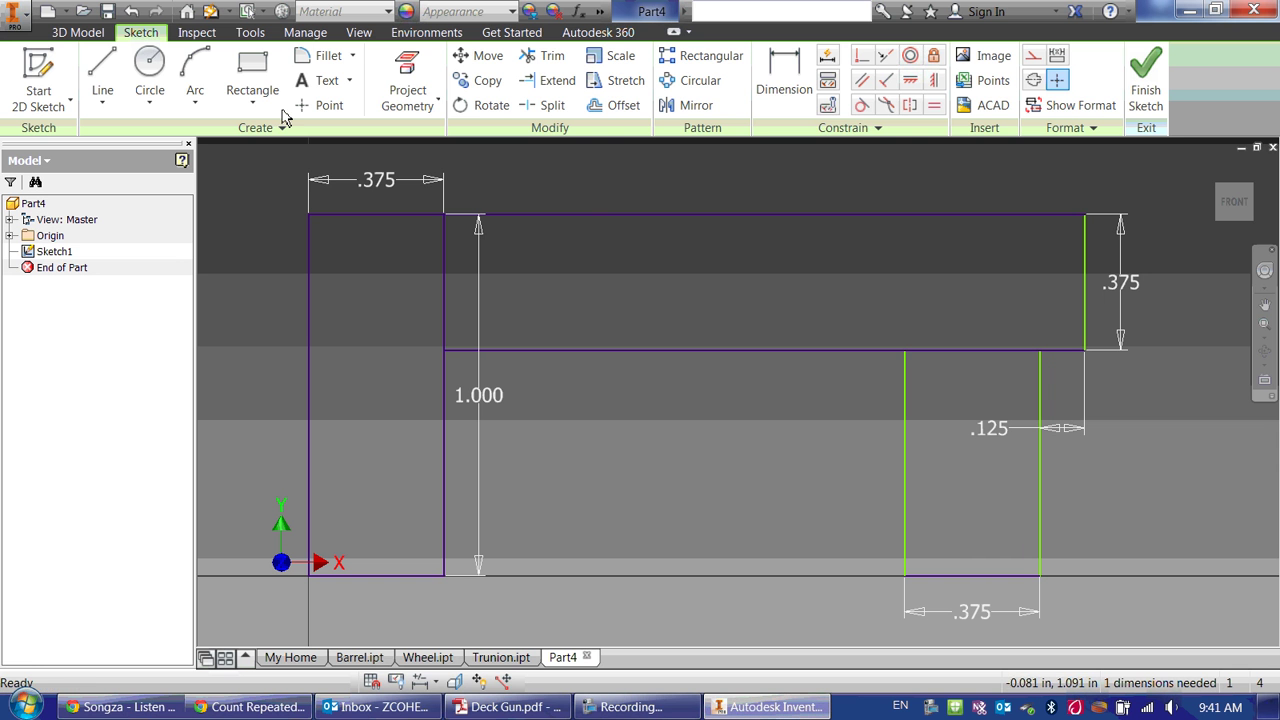
{"action": "left_click", "coordinate": [784, 80]}
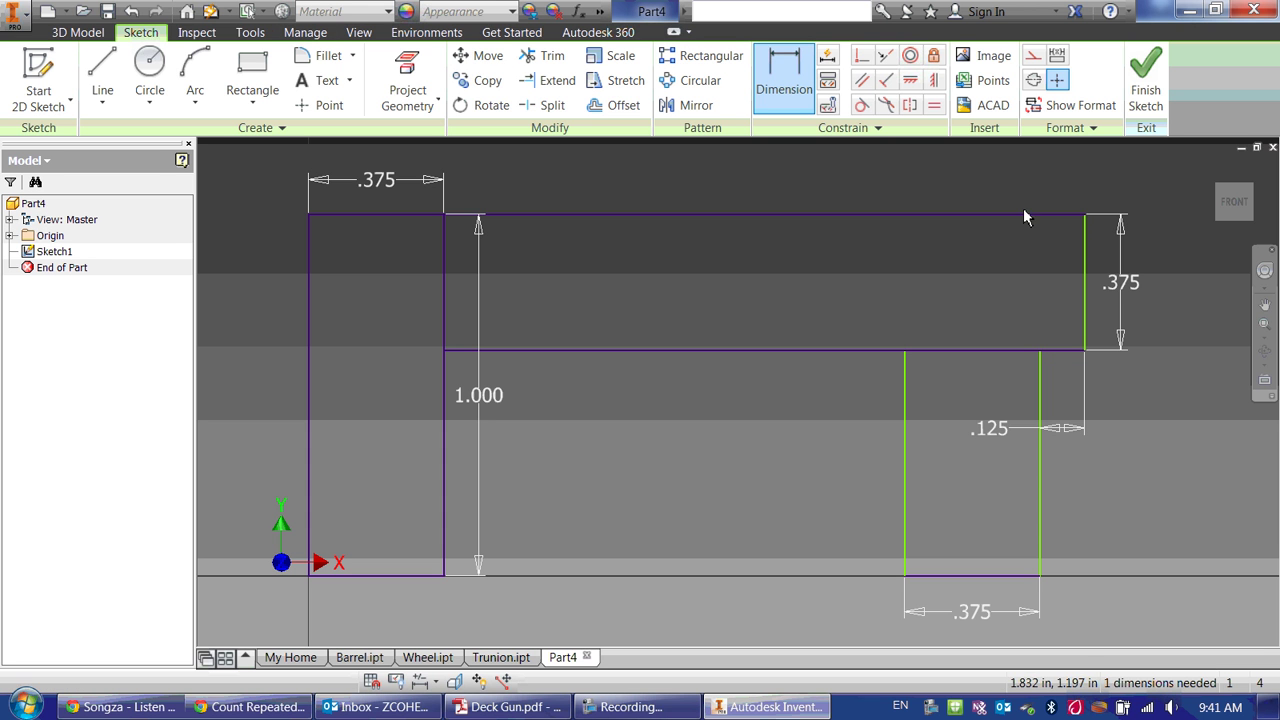
{"action": "left_click", "coordinate": [1088, 236]}
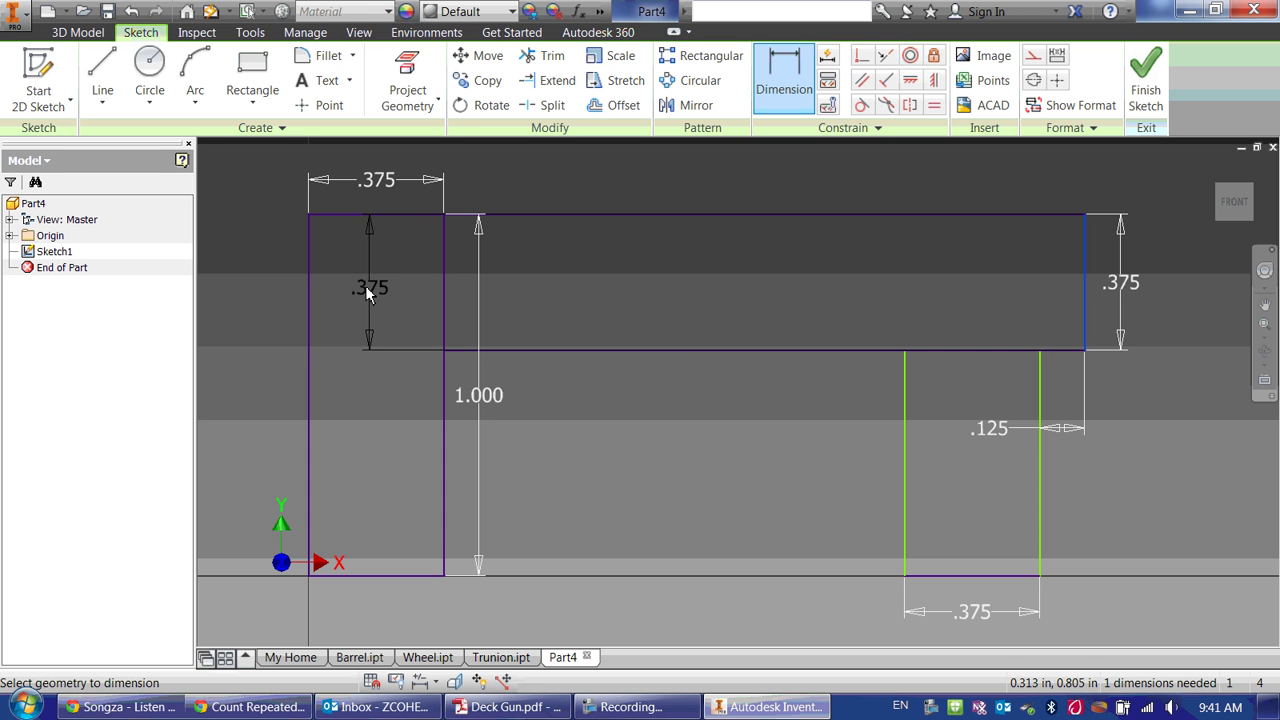
{"action": "left_click", "coordinate": [312, 296]}
{"action": "scroll", "coordinate": [421, 263], "scroll_direction": "up", "scroll_amount": 4}
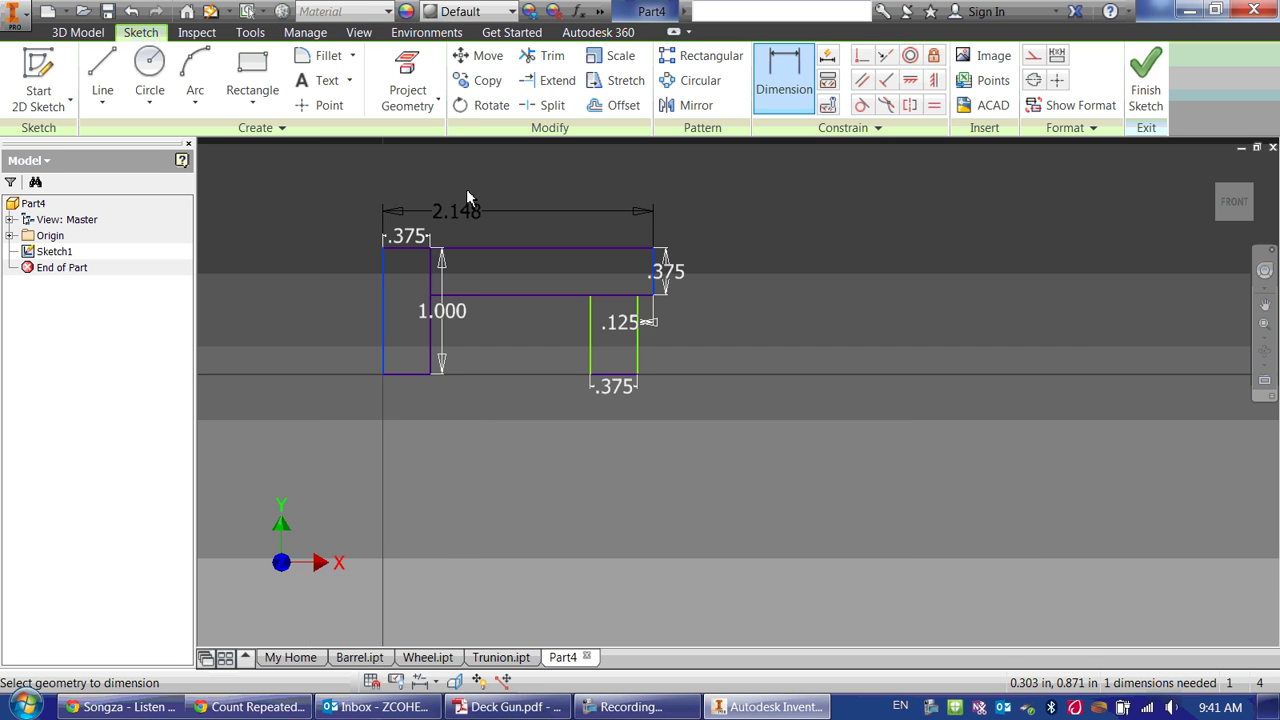
{"action": "left_click", "coordinate": [467, 188]}
{"action": "left_click", "coordinate": [505, 707]}
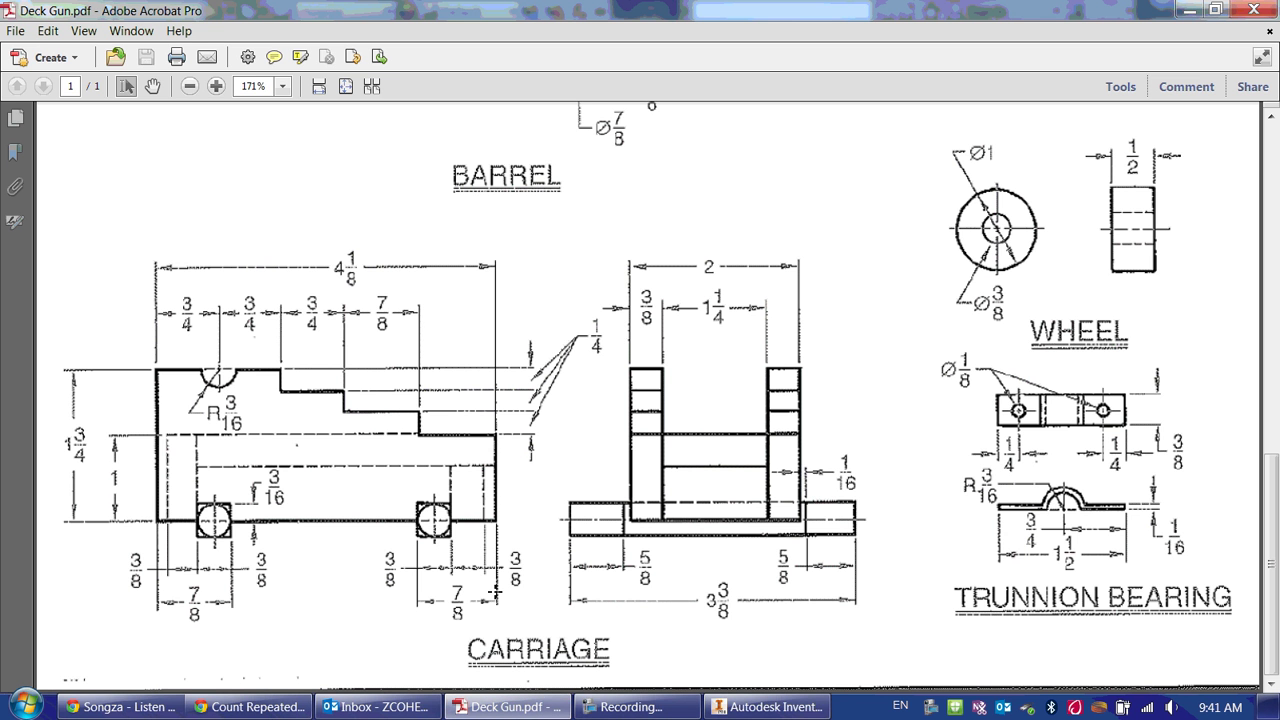
{"action": "left_click", "coordinate": [763, 707]}
{"action": "type", "text": "4"}
{"action": "key", "text": "Return"}
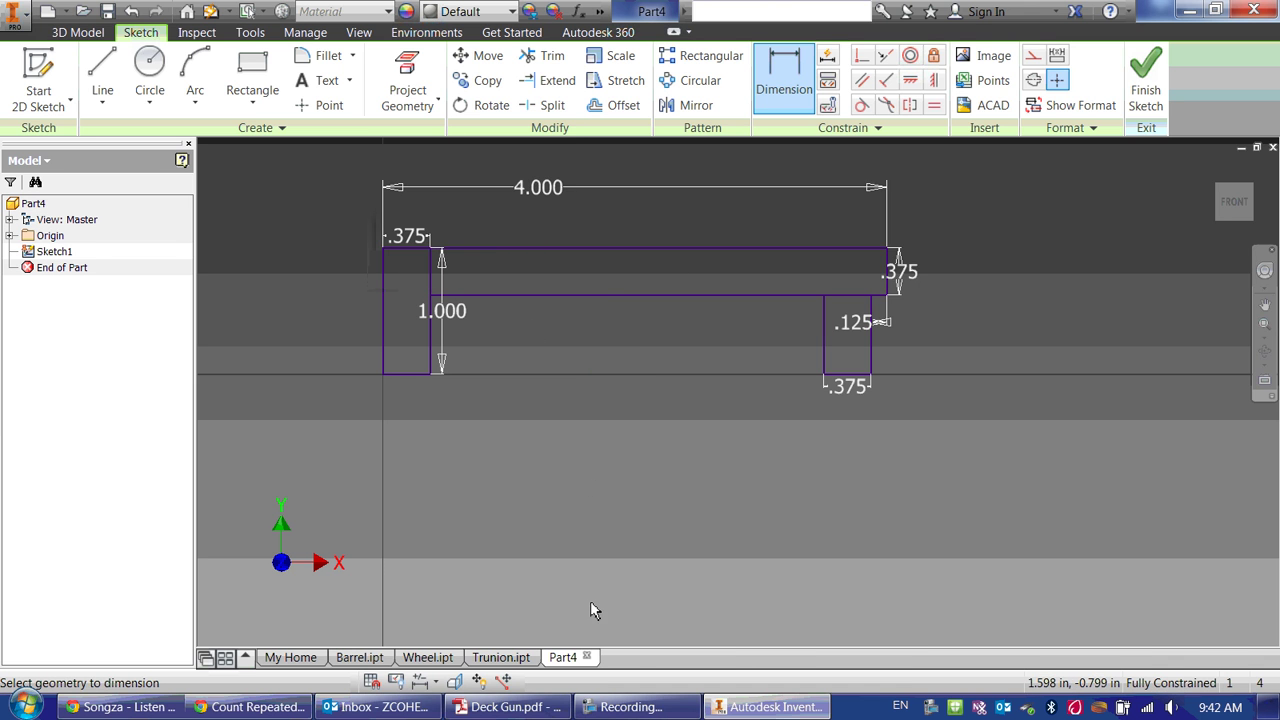
{"action": "left_click", "coordinate": [508, 707]}
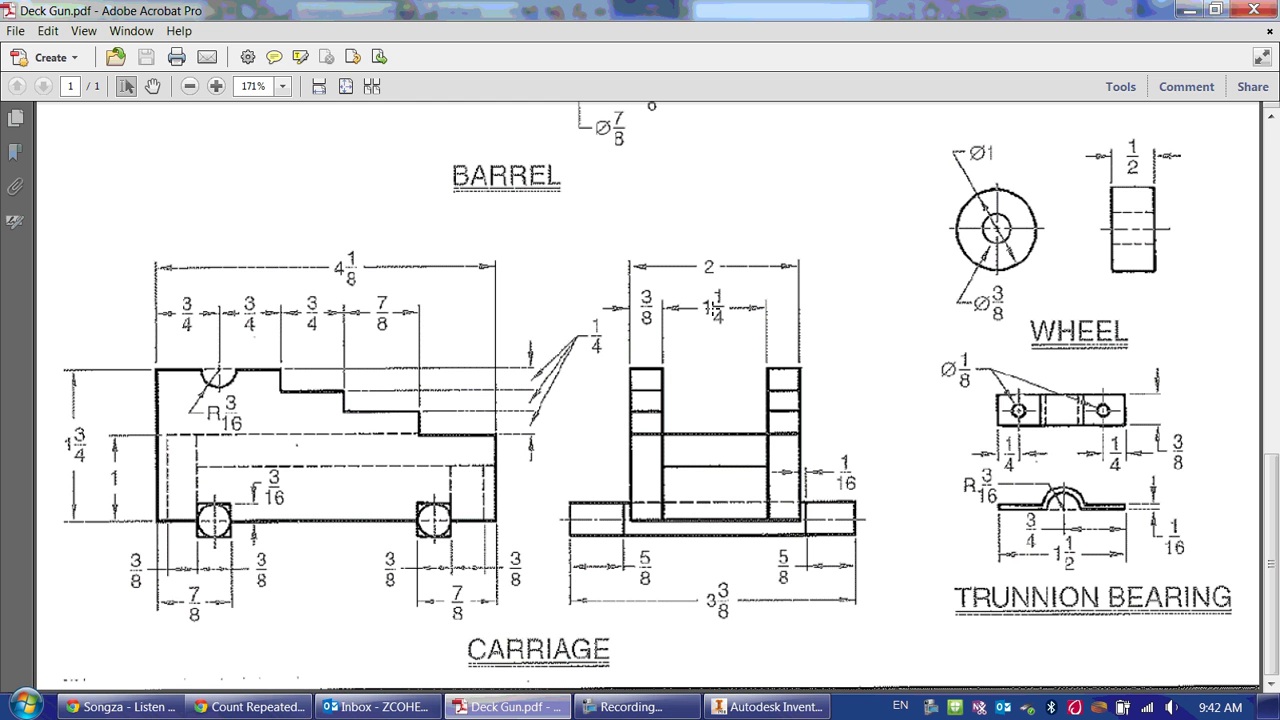
- Extrude both carriage sketch profiles 1.25 in, the 1 1/4 width from the end view
{"action": "left_click_drag", "start_coordinate": [739, 348], "coordinate": [686, 292]}
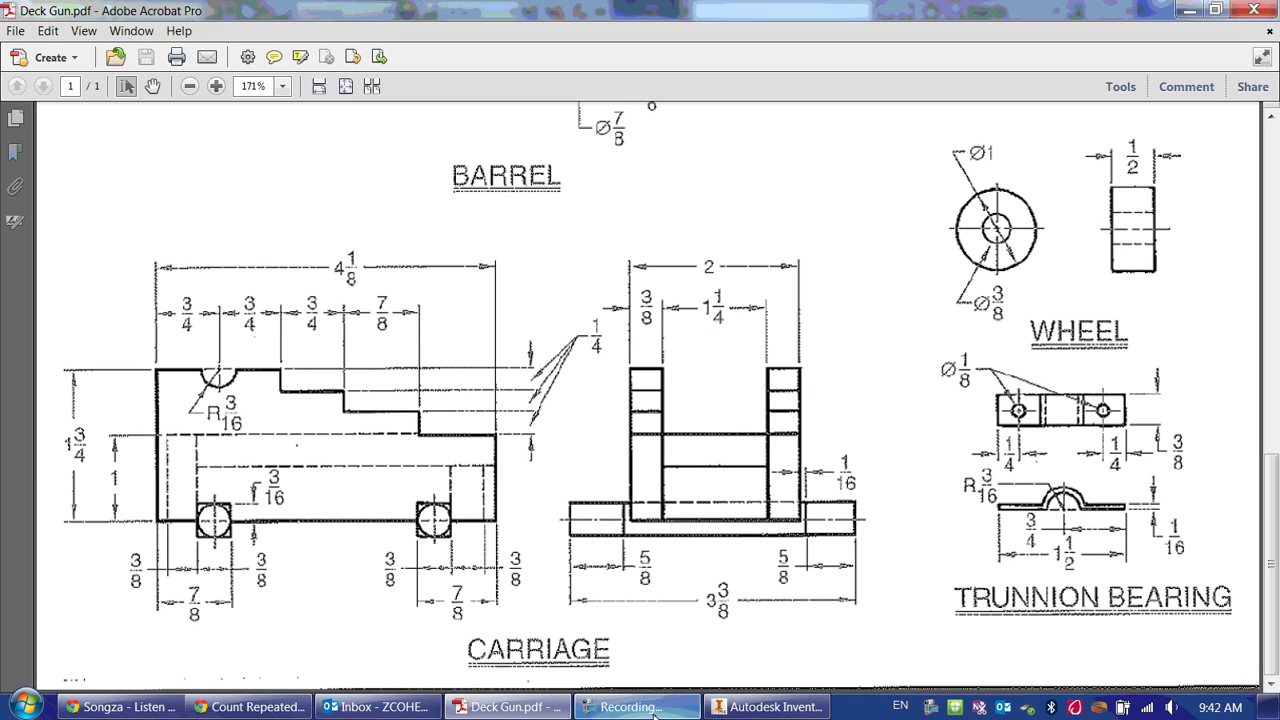
{"action": "left_click", "coordinate": [766, 707]}
{"action": "left_click", "coordinate": [78, 32]}
{"action": "left_click", "coordinate": [103, 80]}
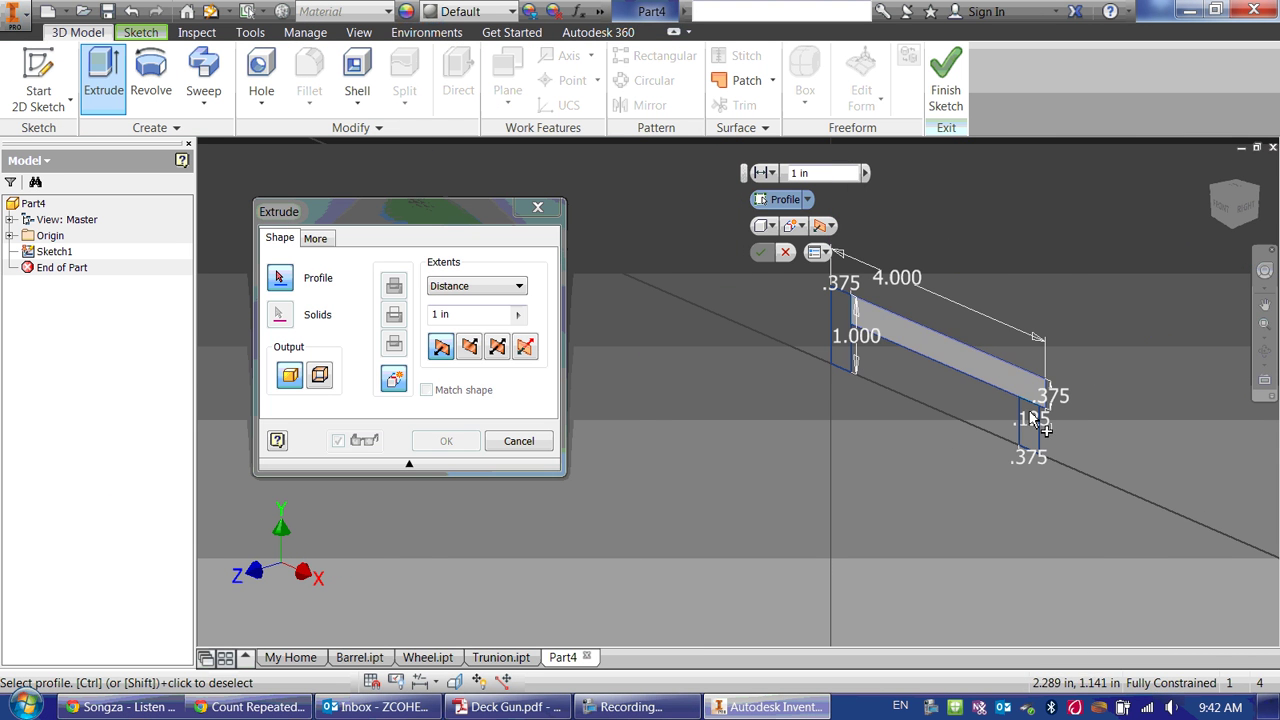
{"action": "left_click", "coordinate": [843, 330]}
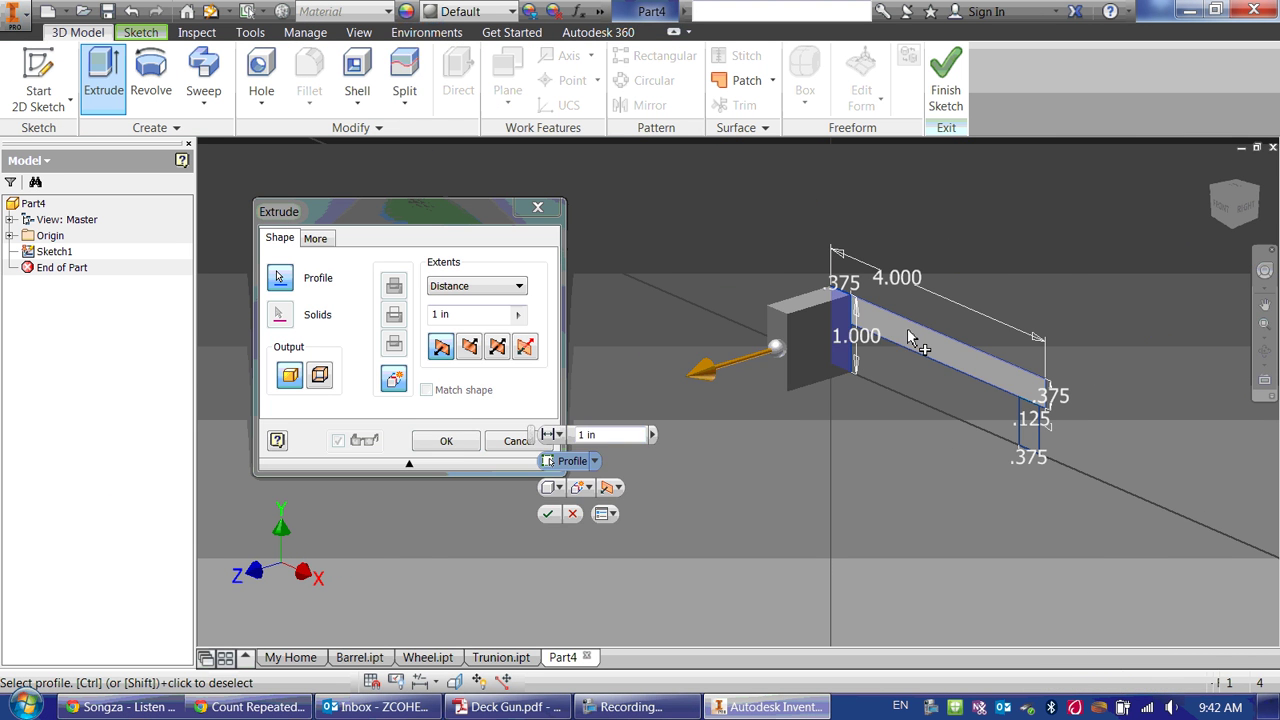
{"action": "left_click", "coordinate": [1033, 422]}
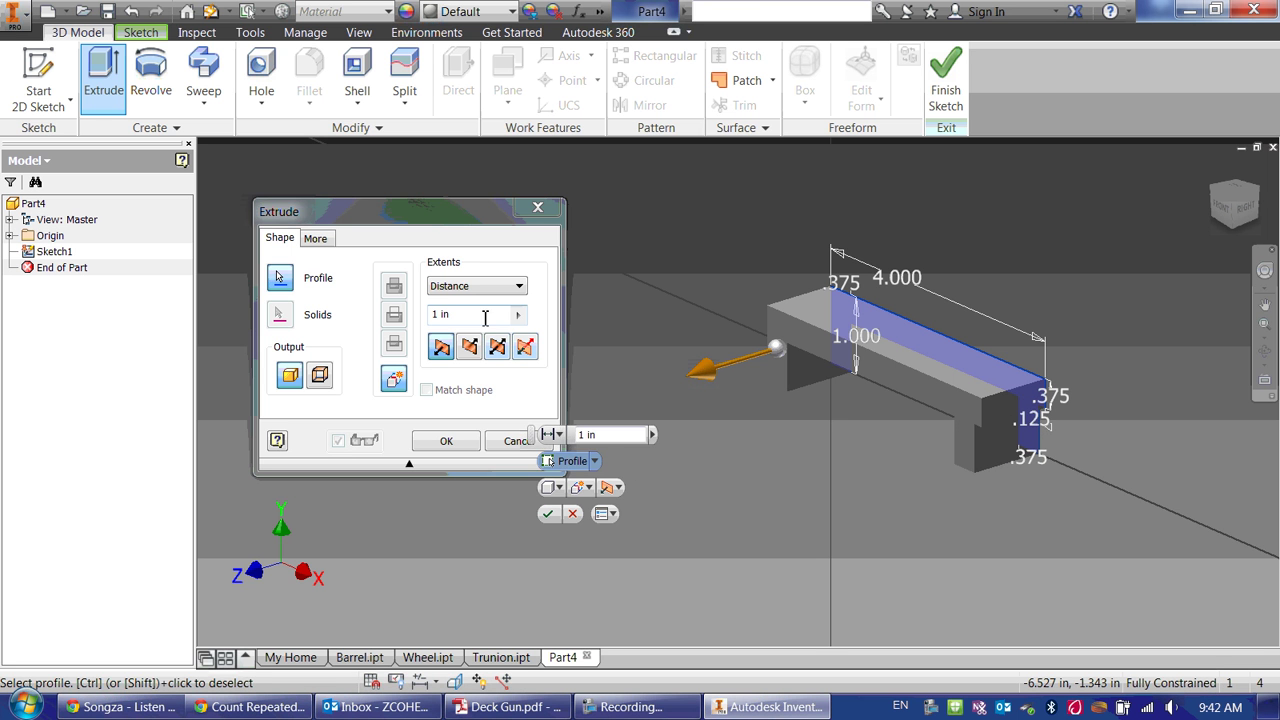
{"action": "type", "text": "1.2"}
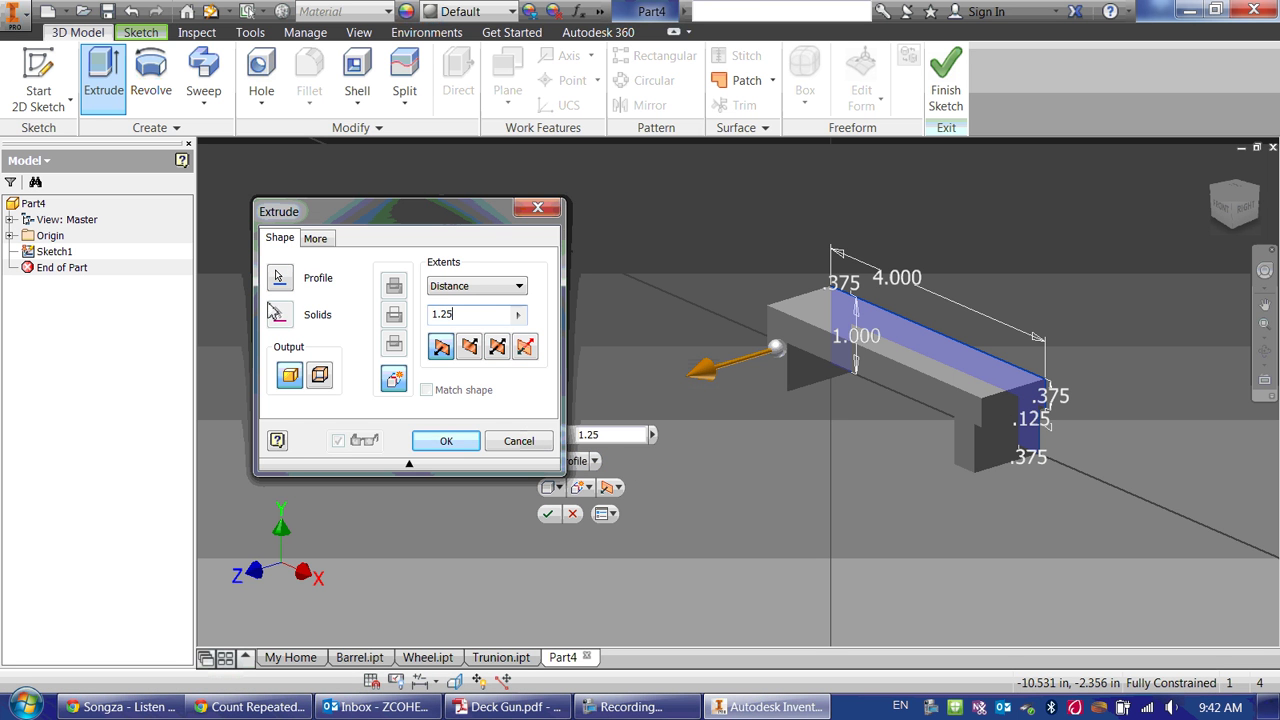
{"action": "type", "text": "5"}
{"action": "key", "text": "Return"}
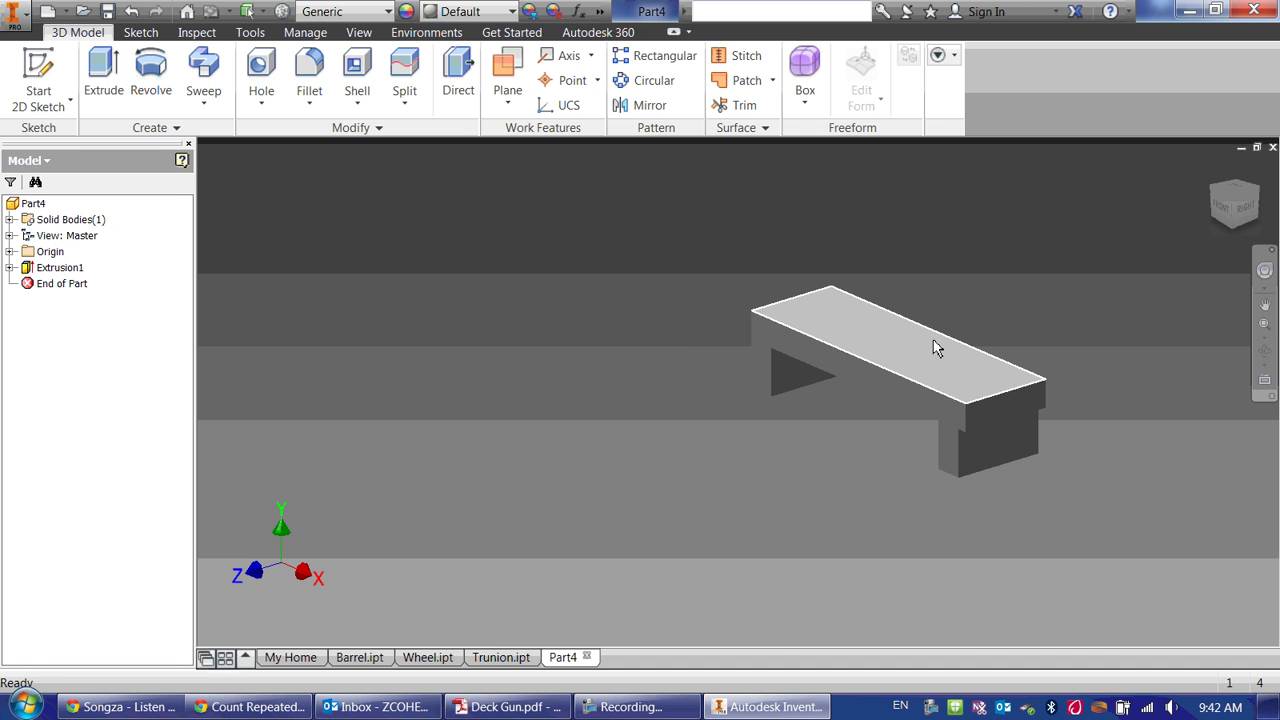
- Start a new sketch on the part's side face after restoring the PDF window
{"action": "left_click", "coordinate": [505, 707]}
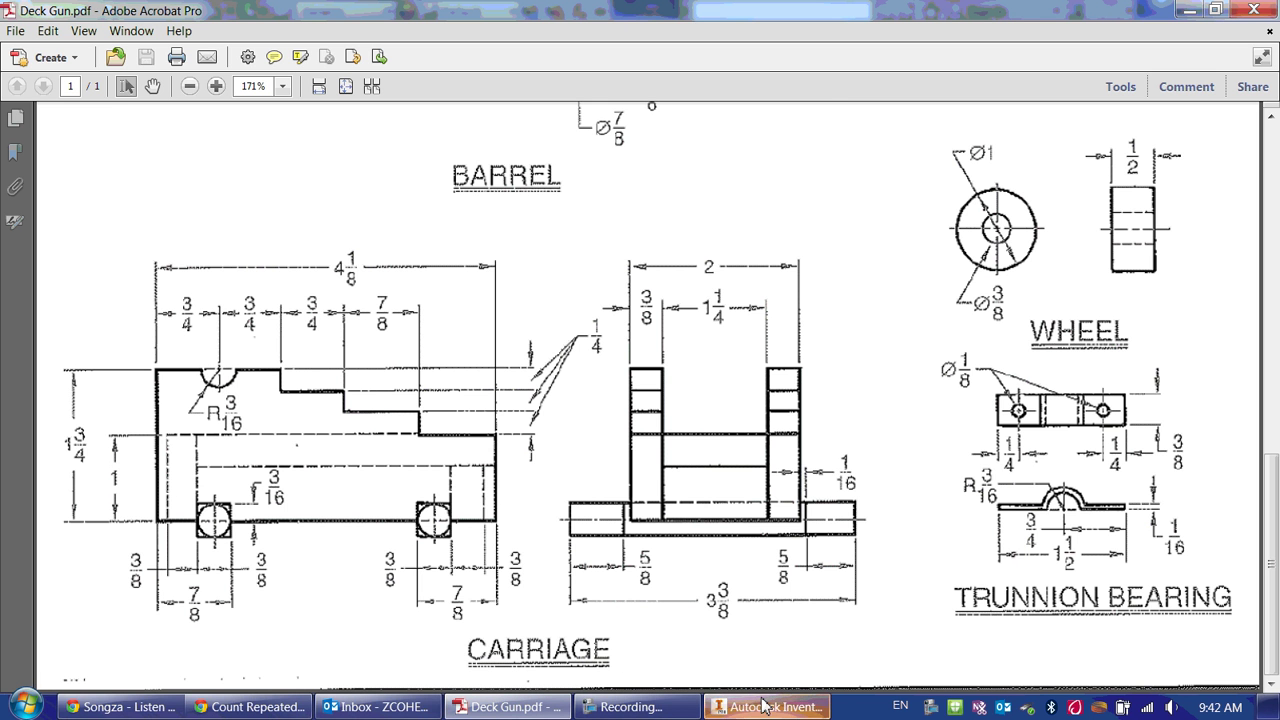
{"action": "double_click", "coordinate": [739, 10]}
{"action": "left_click", "coordinate": [97, 370]}
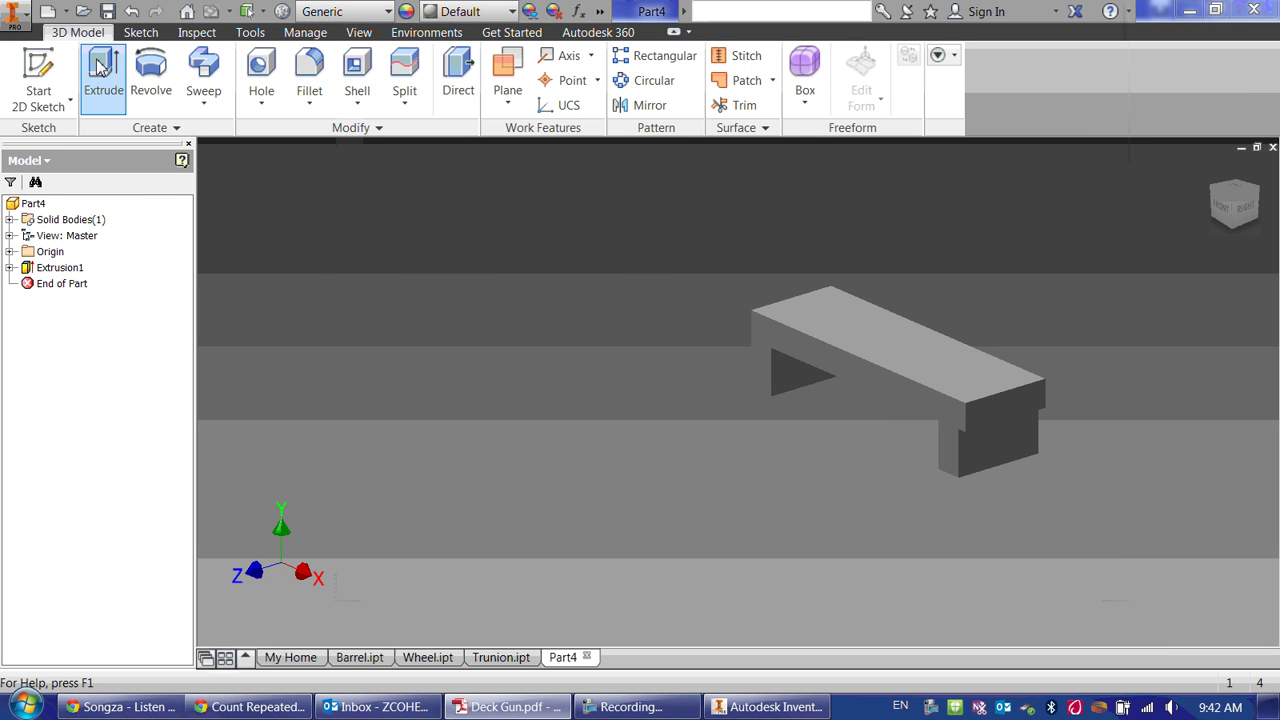
{"action": "left_click", "coordinate": [38, 75]}
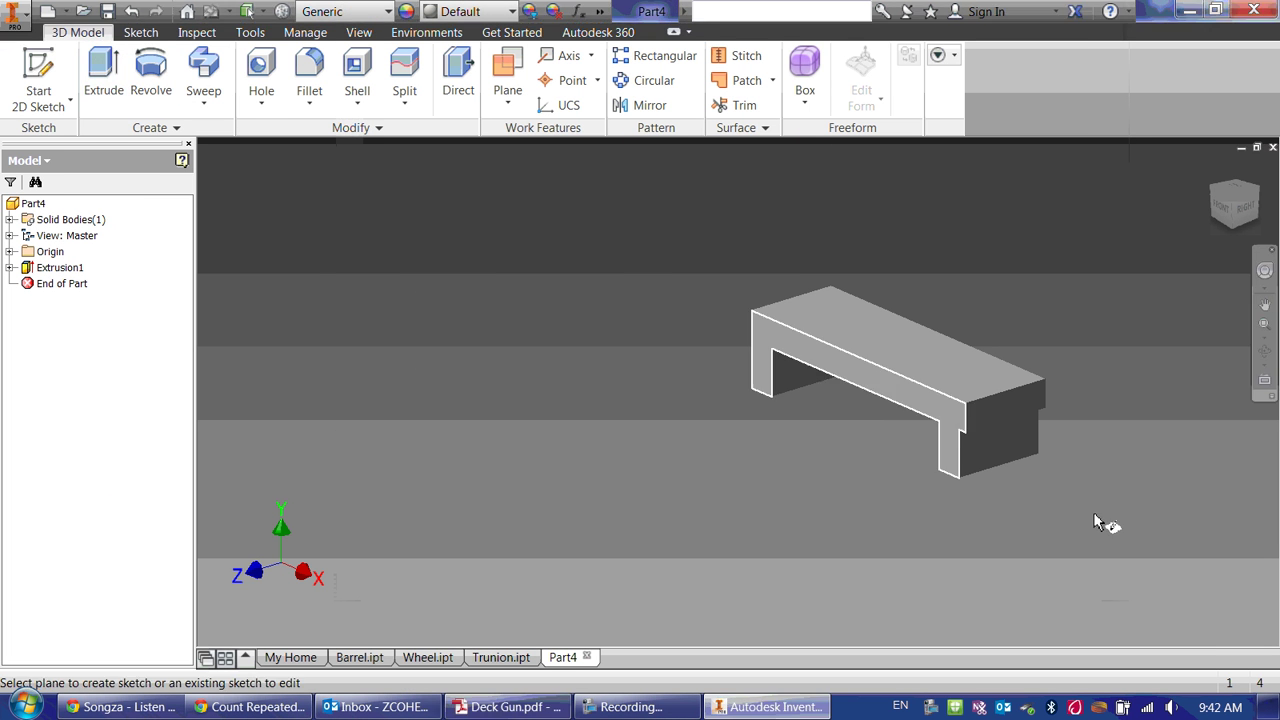
{"action": "left_click", "coordinate": [882, 388]}
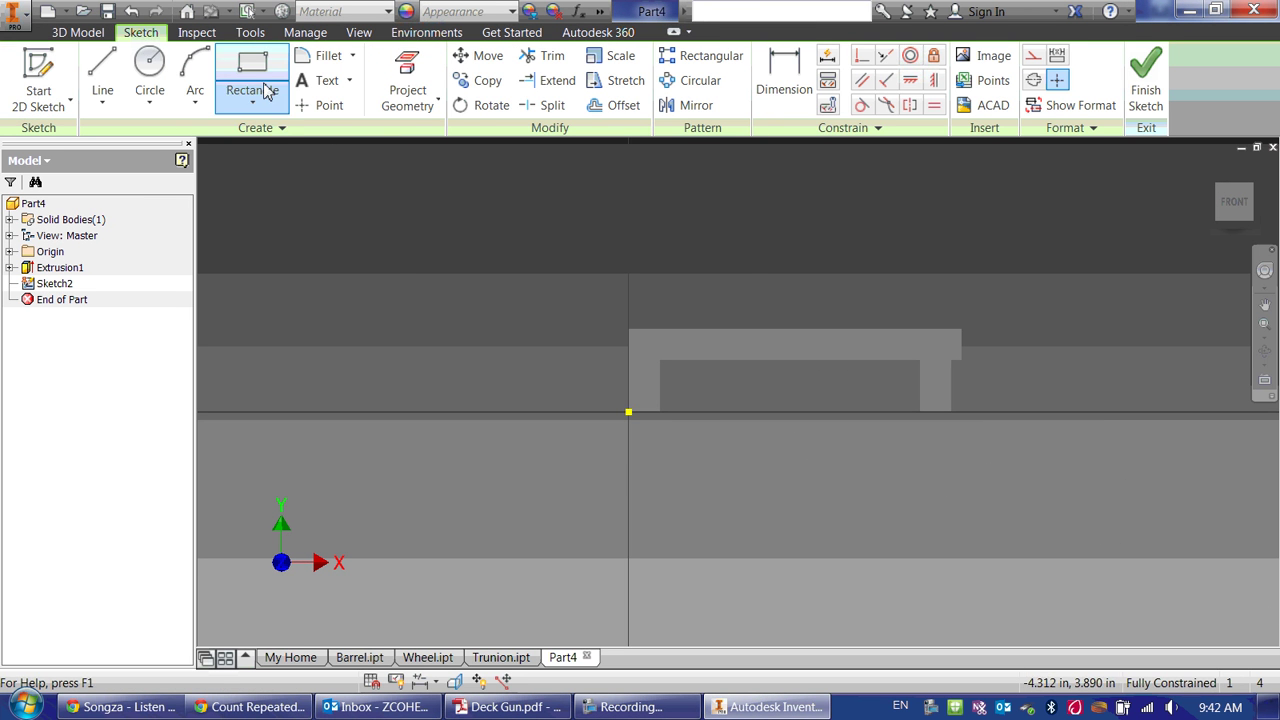
- Draw the closed stepped carriage outline with lines starting at the origin
{"action": "left_click", "coordinate": [102, 72]}
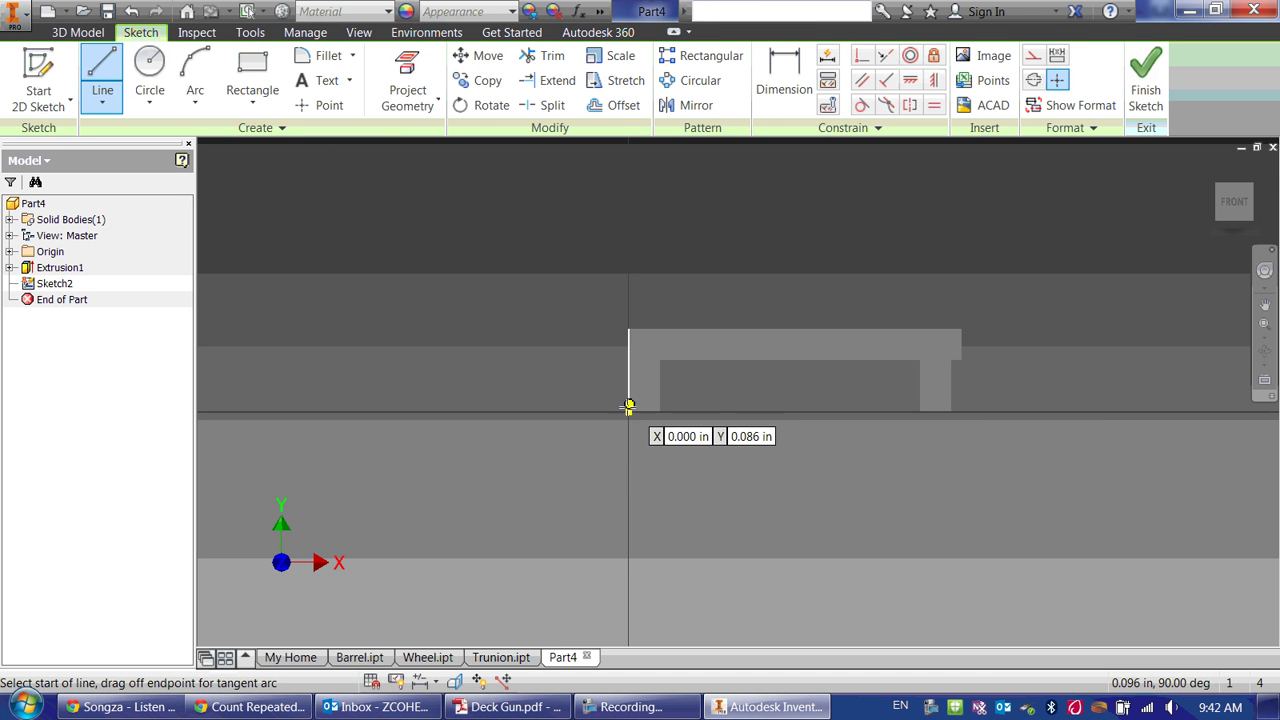
{"action": "left_click", "coordinate": [629, 411]}
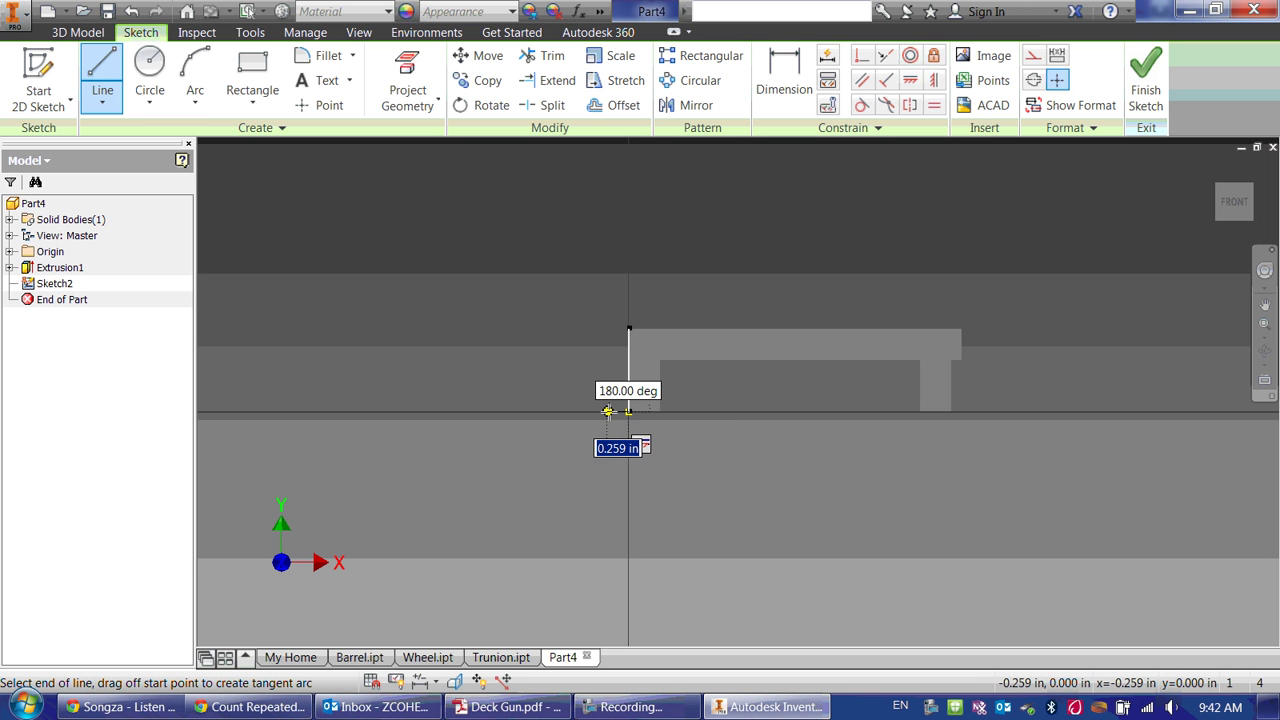
{"action": "left_click", "coordinate": [607, 411]}
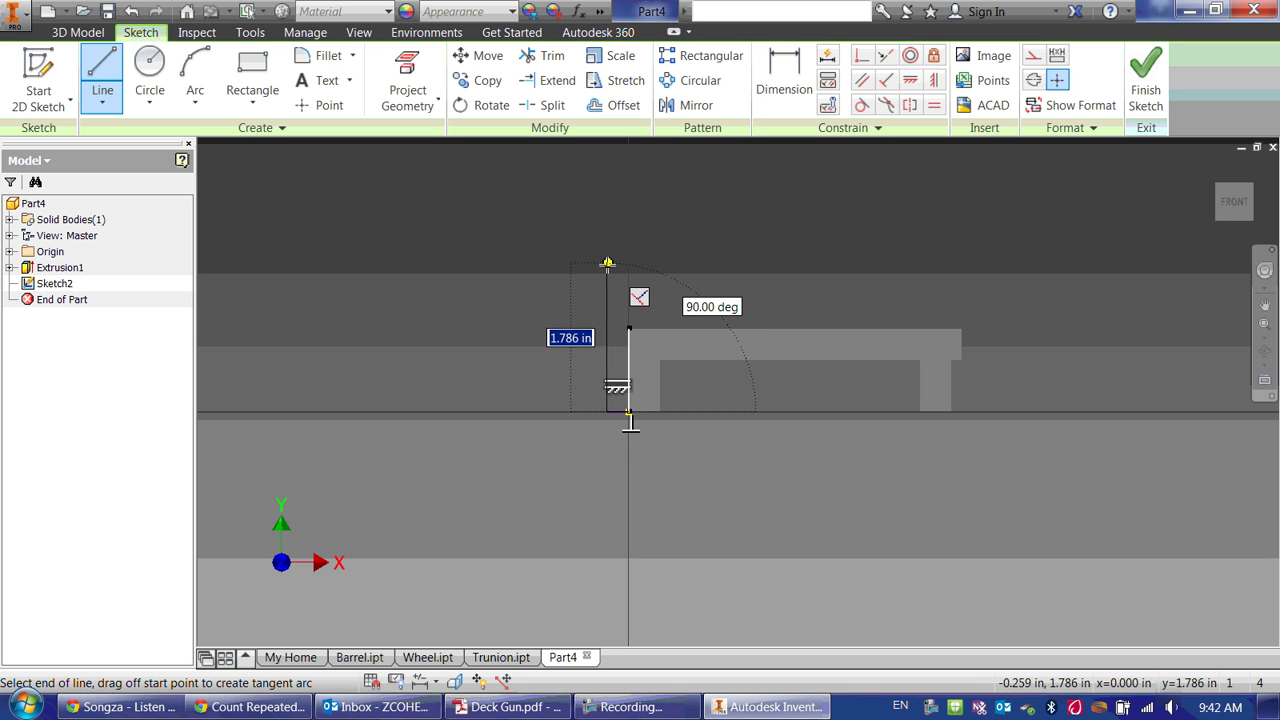
{"action": "left_click", "coordinate": [607, 263]}
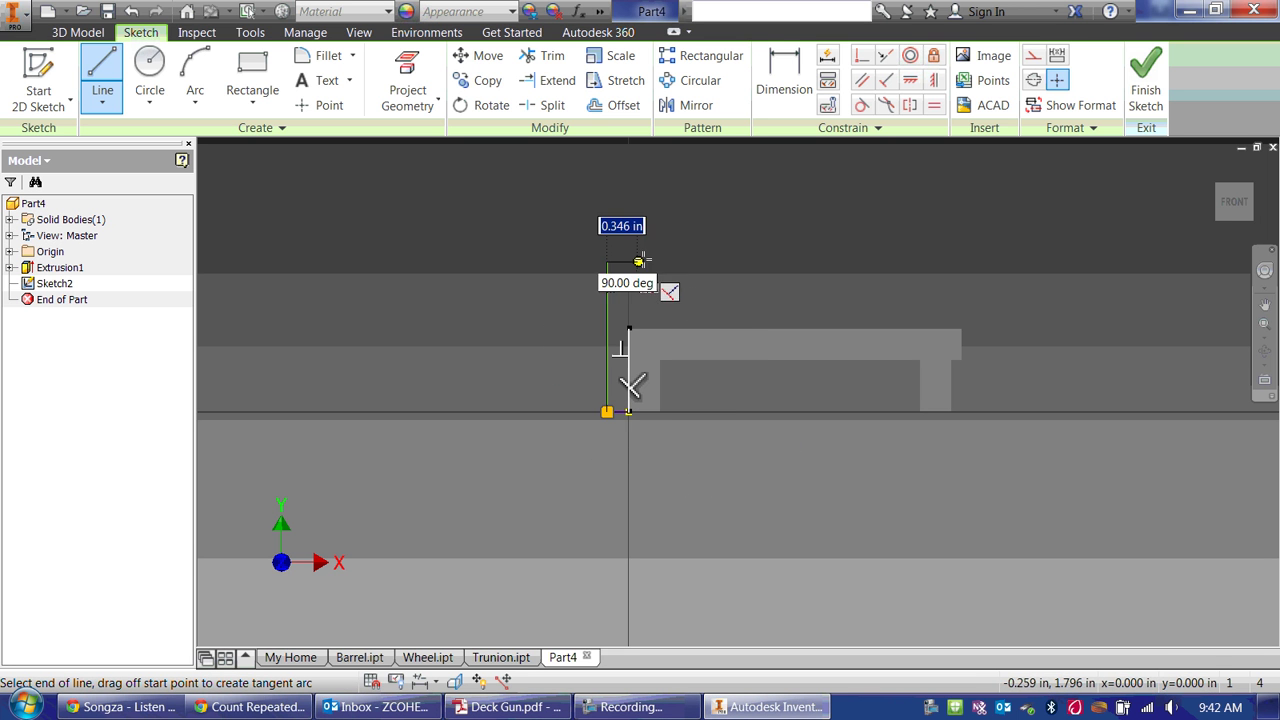
{"action": "left_click", "coordinate": [695, 262]}
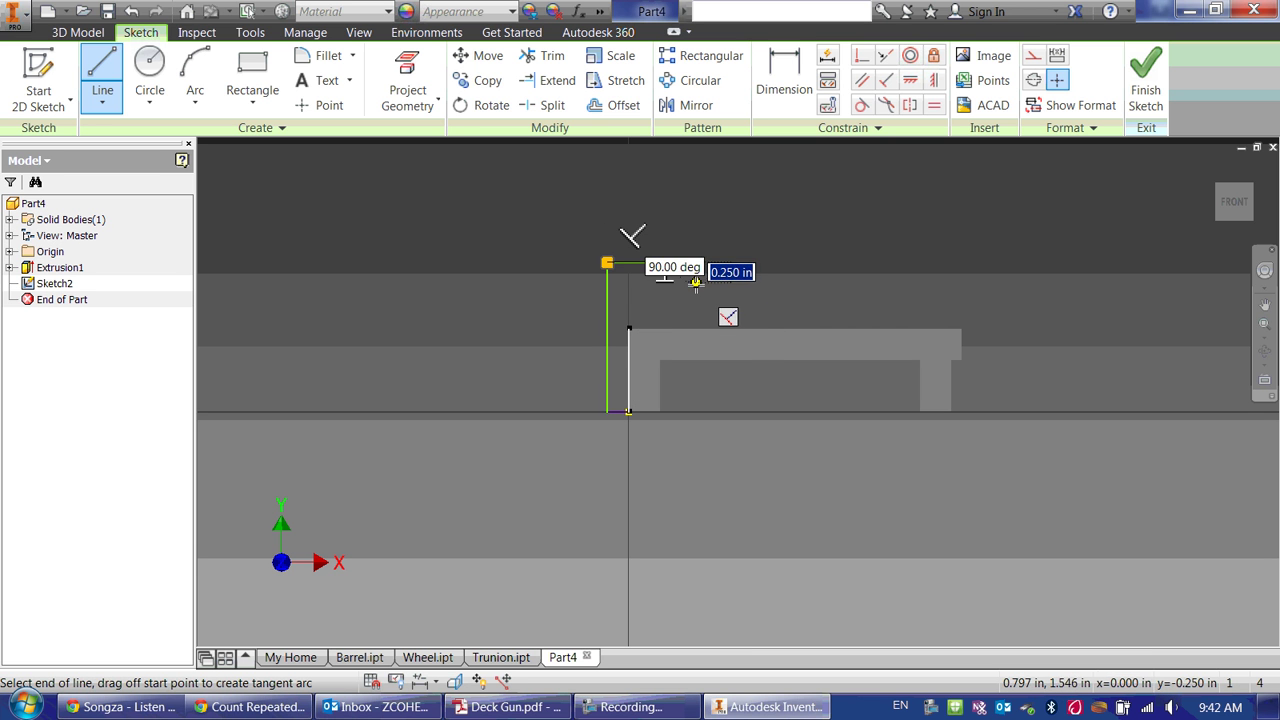
{"action": "left_click", "coordinate": [763, 284]}
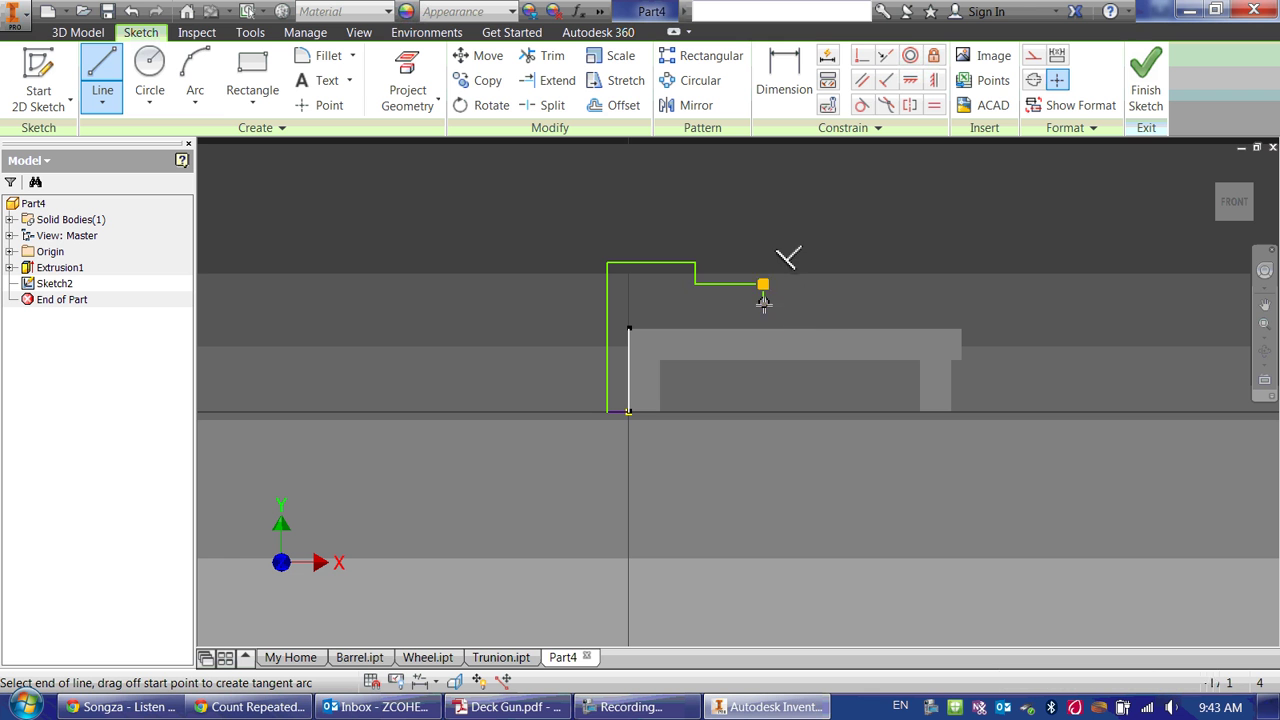
{"action": "left_click", "coordinate": [842, 308]}
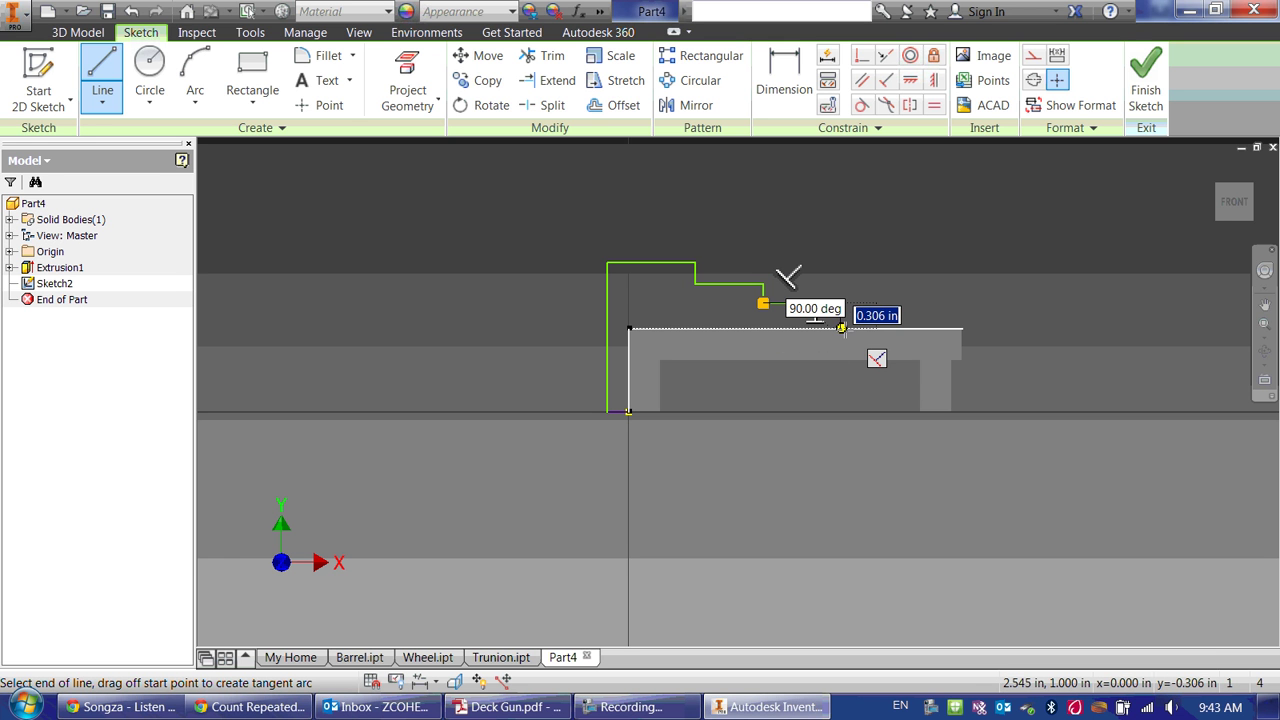
{"action": "left_click", "coordinate": [841, 328]}
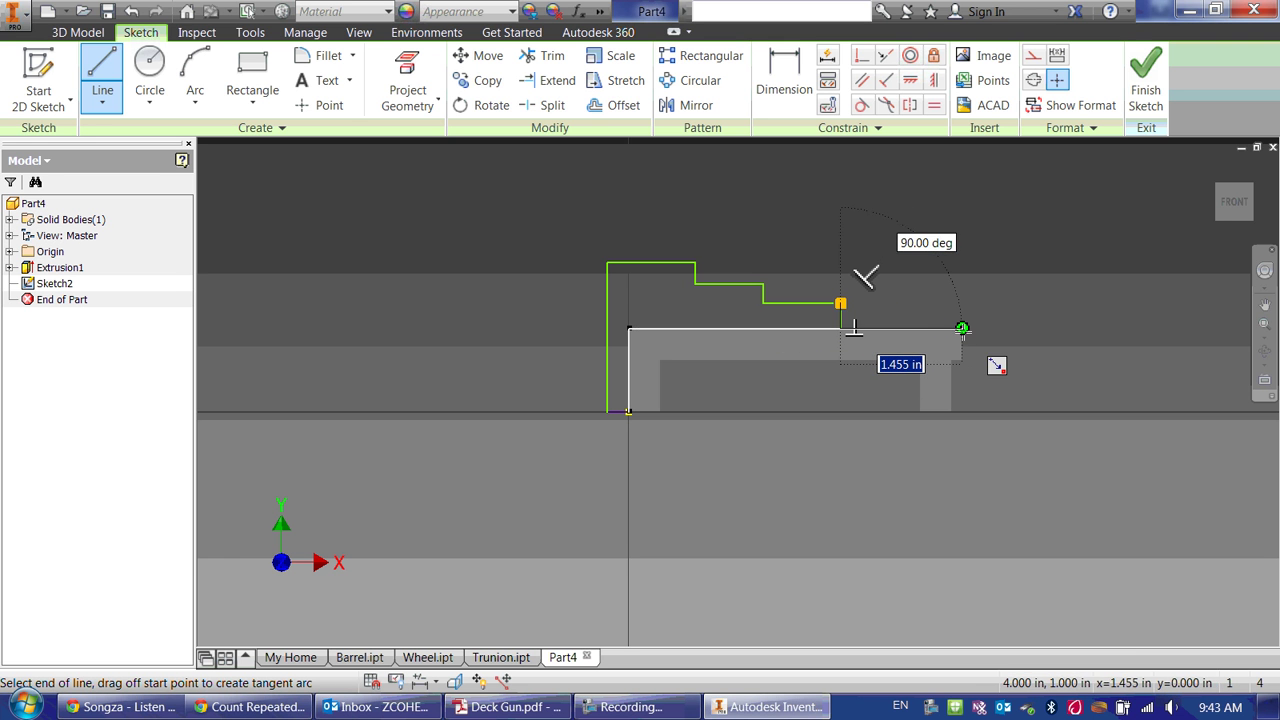
{"action": "left_click", "coordinate": [962, 328]}
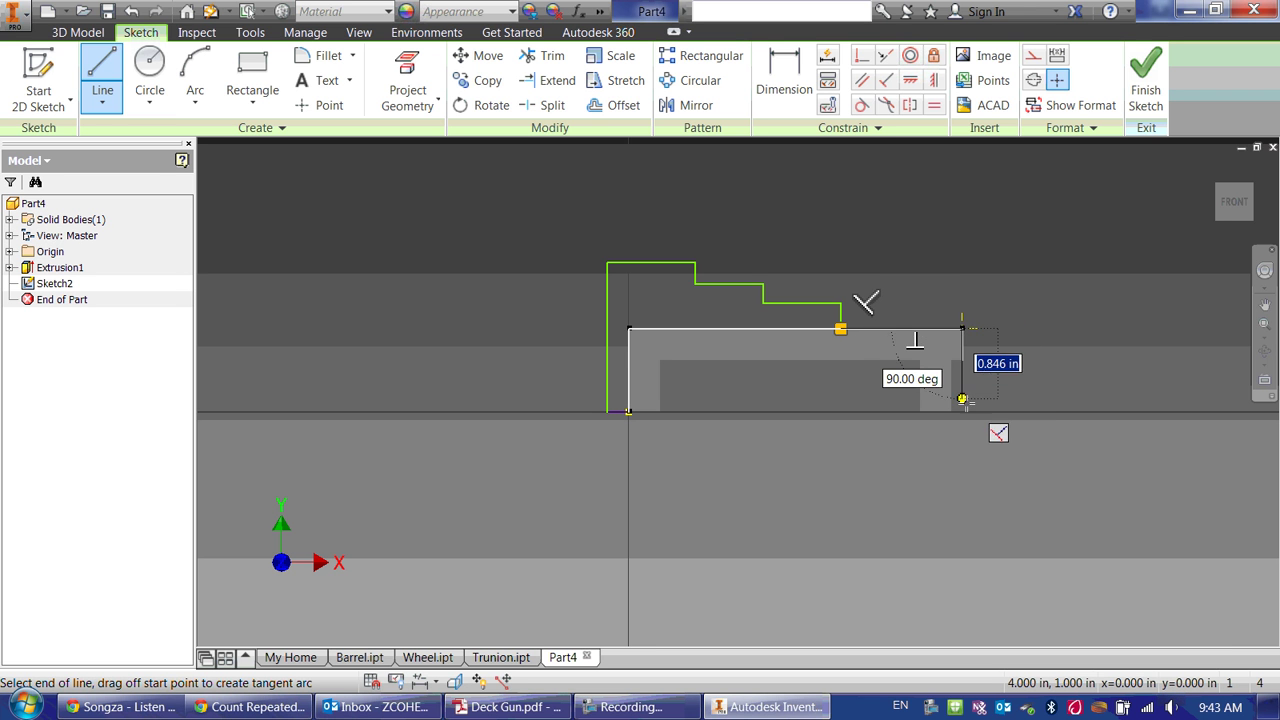
{"action": "left_click", "coordinate": [962, 411]}
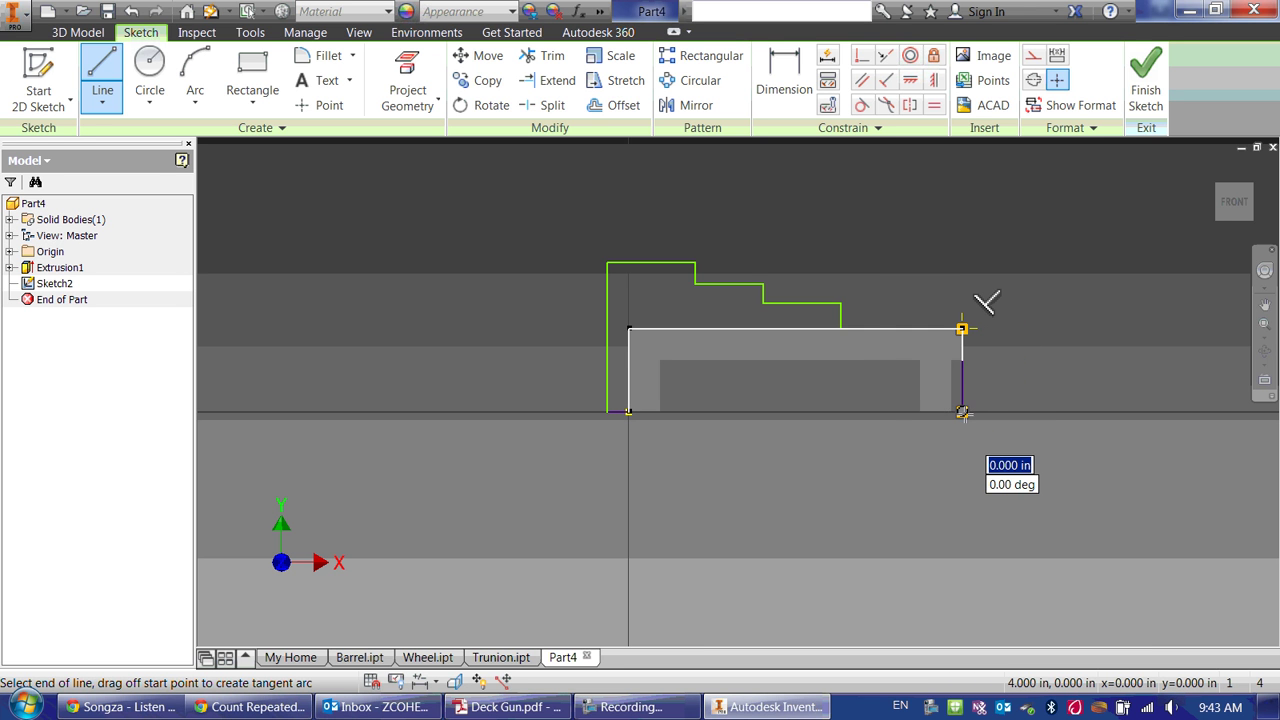
{"action": "left_click", "coordinate": [607, 411]}
{"action": "key", "text": "Escape"}
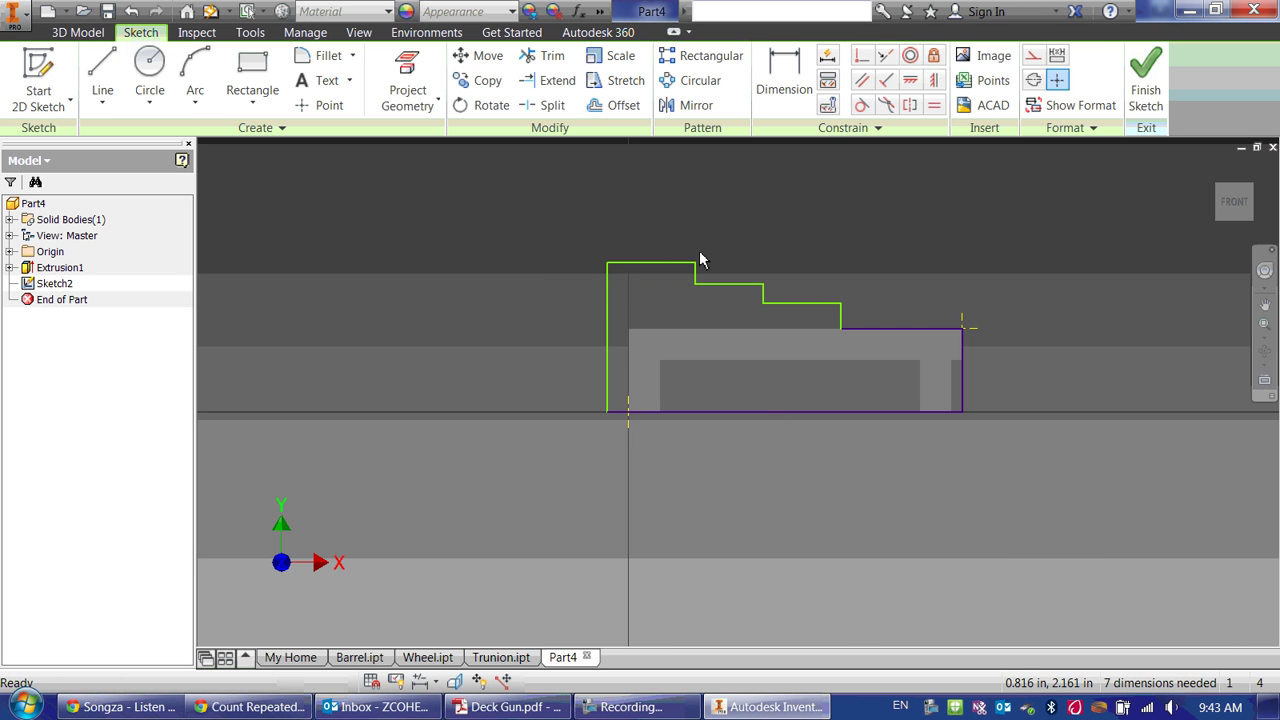
- Check the Deck Gun reference drawing and dismiss the e-mail notification
{"action": "key", "text": "alt+Tab"}
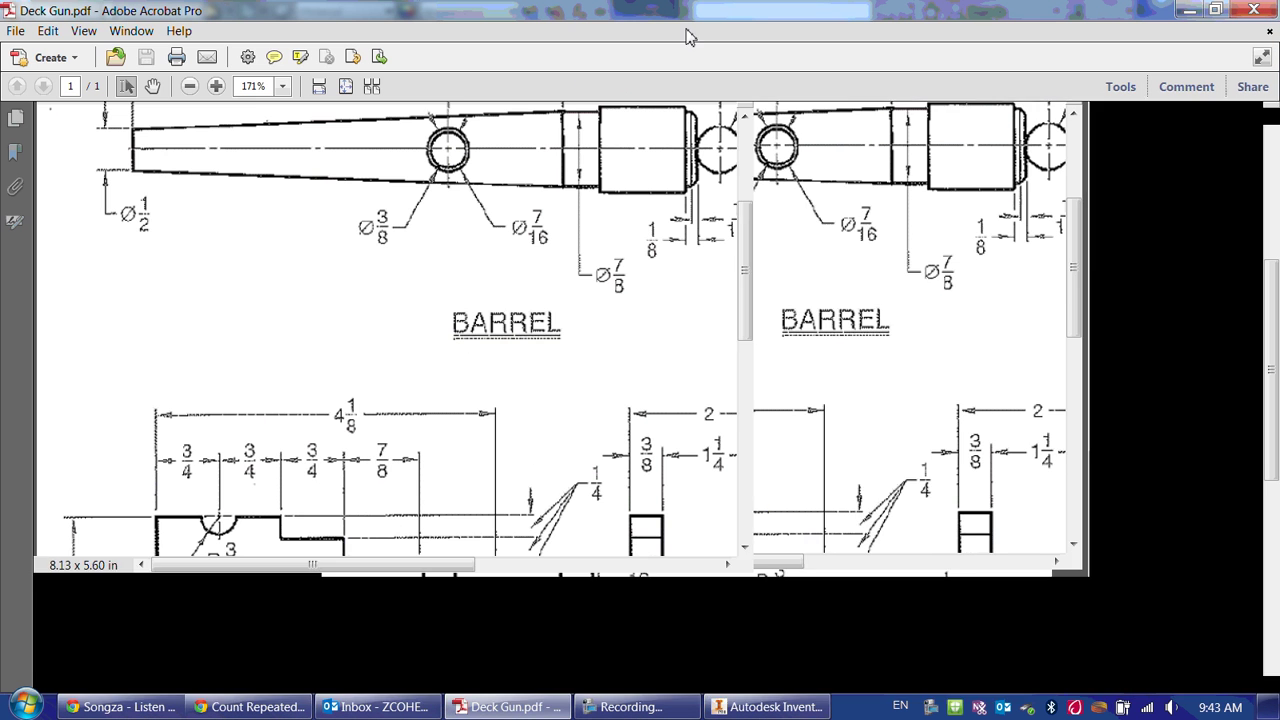
{"action": "scroll", "coordinate": [477, 315], "scroll_direction": "down", "scroll_amount": 2}
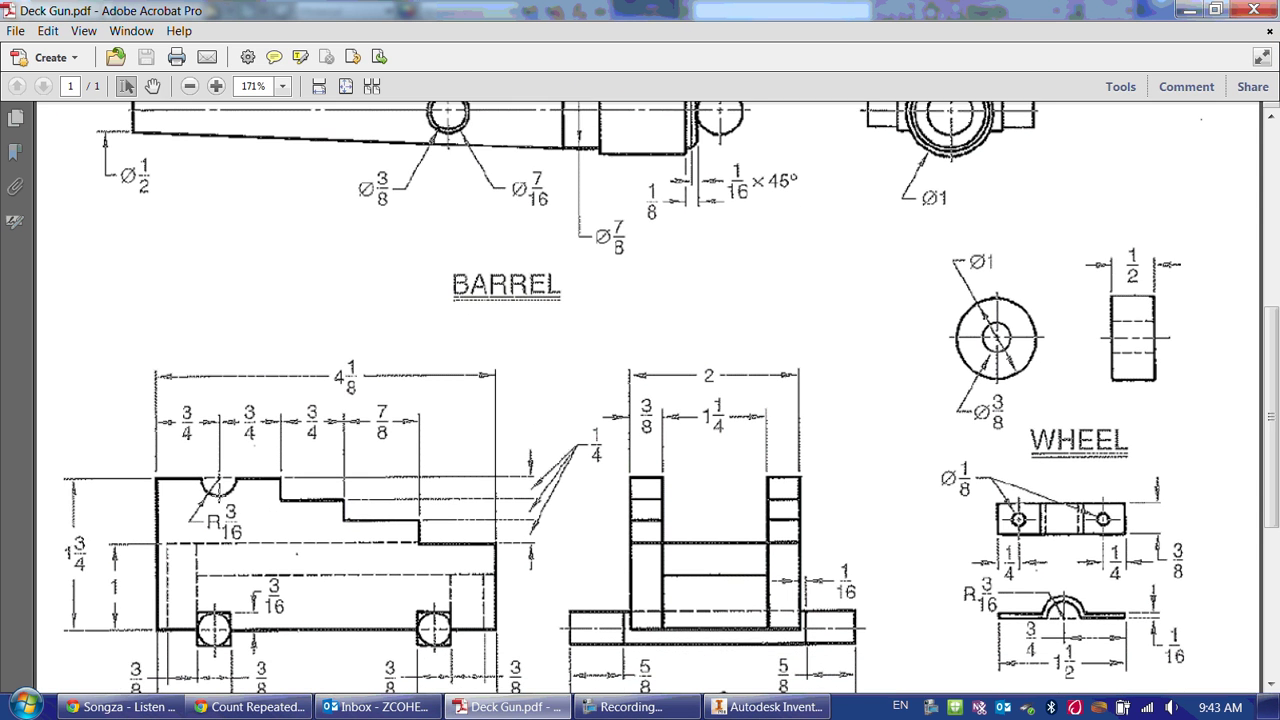
{"action": "double_click", "coordinate": [685, 13]}
{"action": "key", "text": "alt+Tab"}
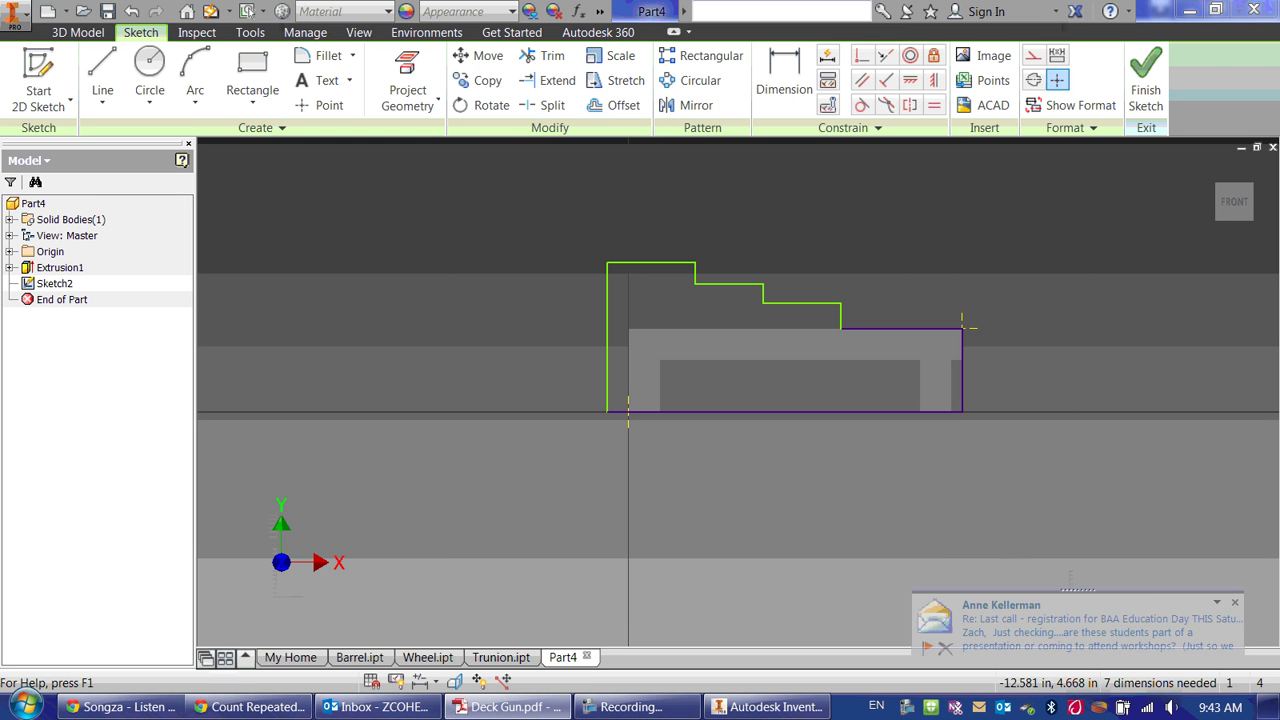
{"action": "left_click", "coordinate": [1238, 606]}
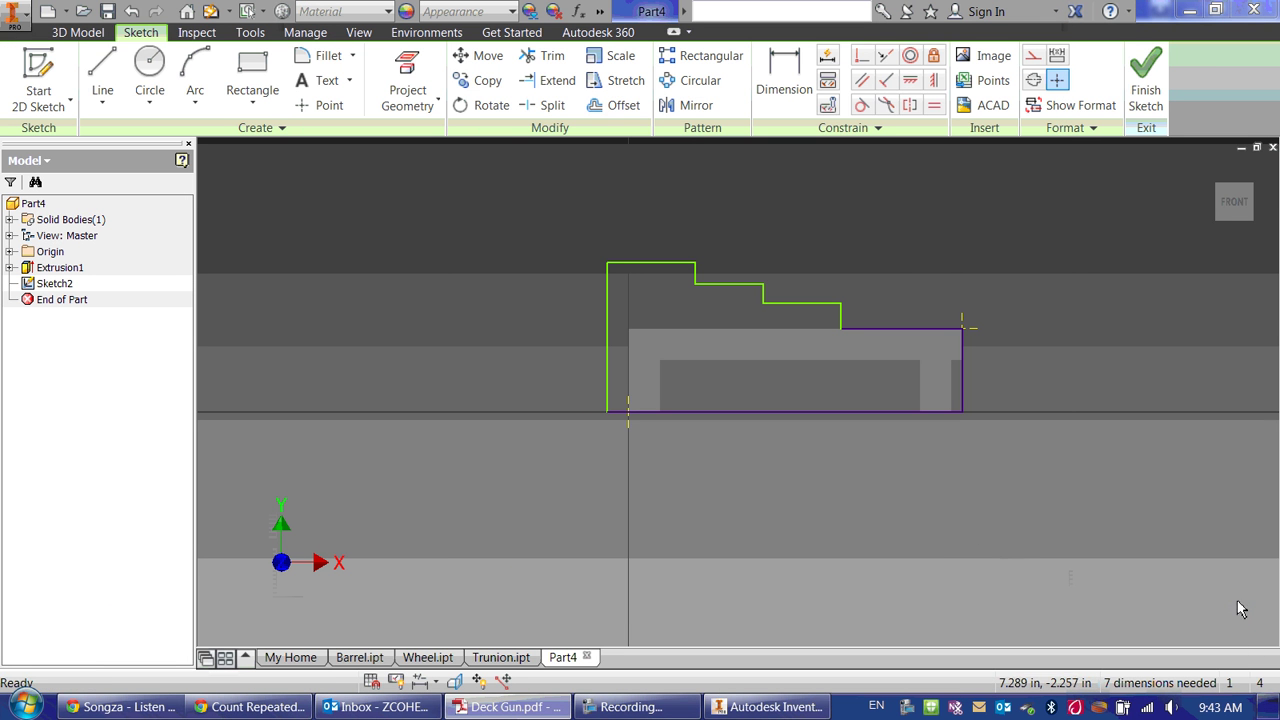
- Dimension the outline's bottom edge to 4.125 and top edge to 1.500
{"action": "key", "text": "d"}
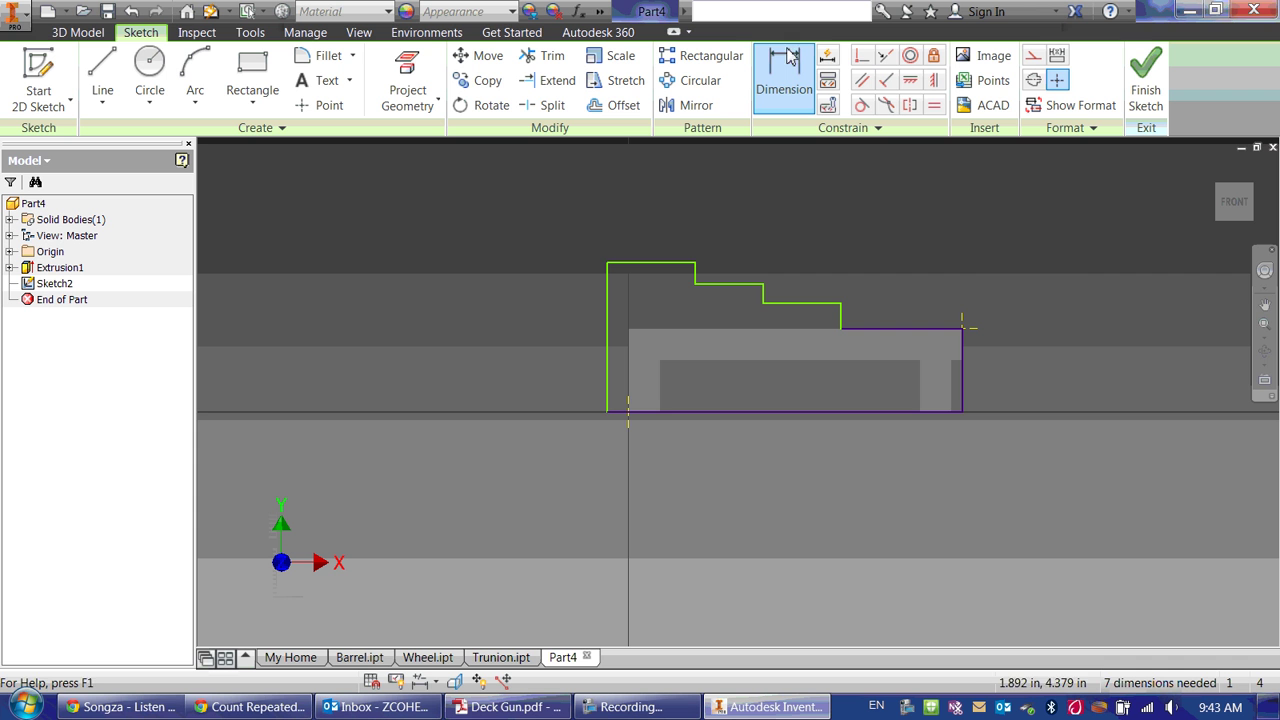
{"action": "left_click", "coordinate": [705, 413]}
{"action": "left_click", "coordinate": [715, 500]}
{"action": "type", "text": "4.125"}
{"action": "key", "text": "Return"}
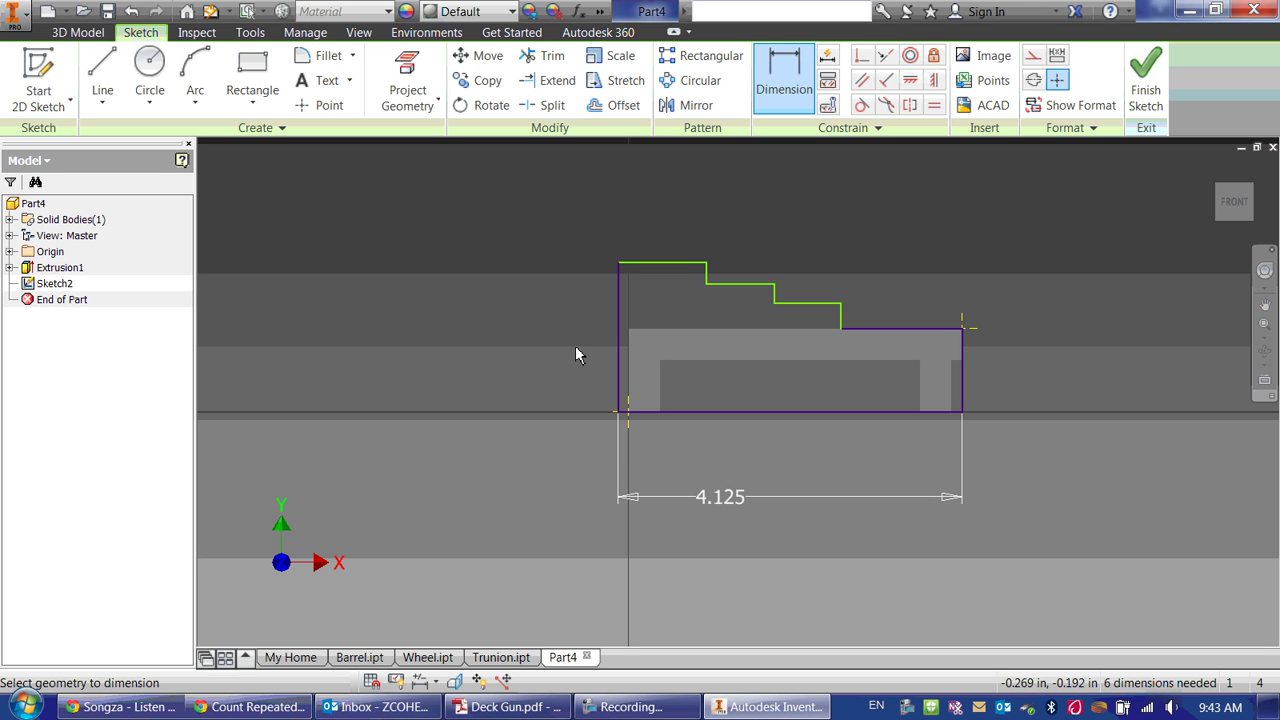
{"action": "left_click", "coordinate": [676, 266]}
{"action": "left_click", "coordinate": [668, 229]}
{"action": "type", "text": "1.5"}
{"action": "key", "text": "Return"}
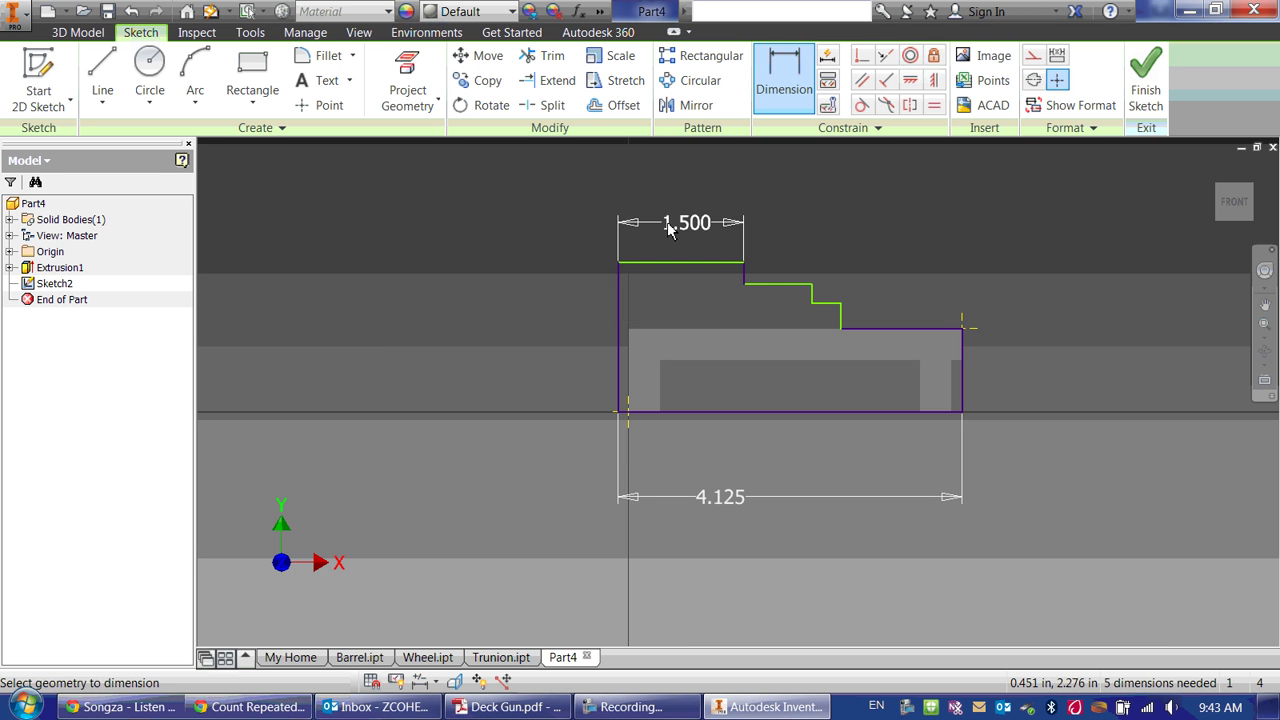
- Dimension the step widths to .750 and .875 (7/8), then adjust the top edge
{"action": "left_click", "coordinate": [771, 289]}
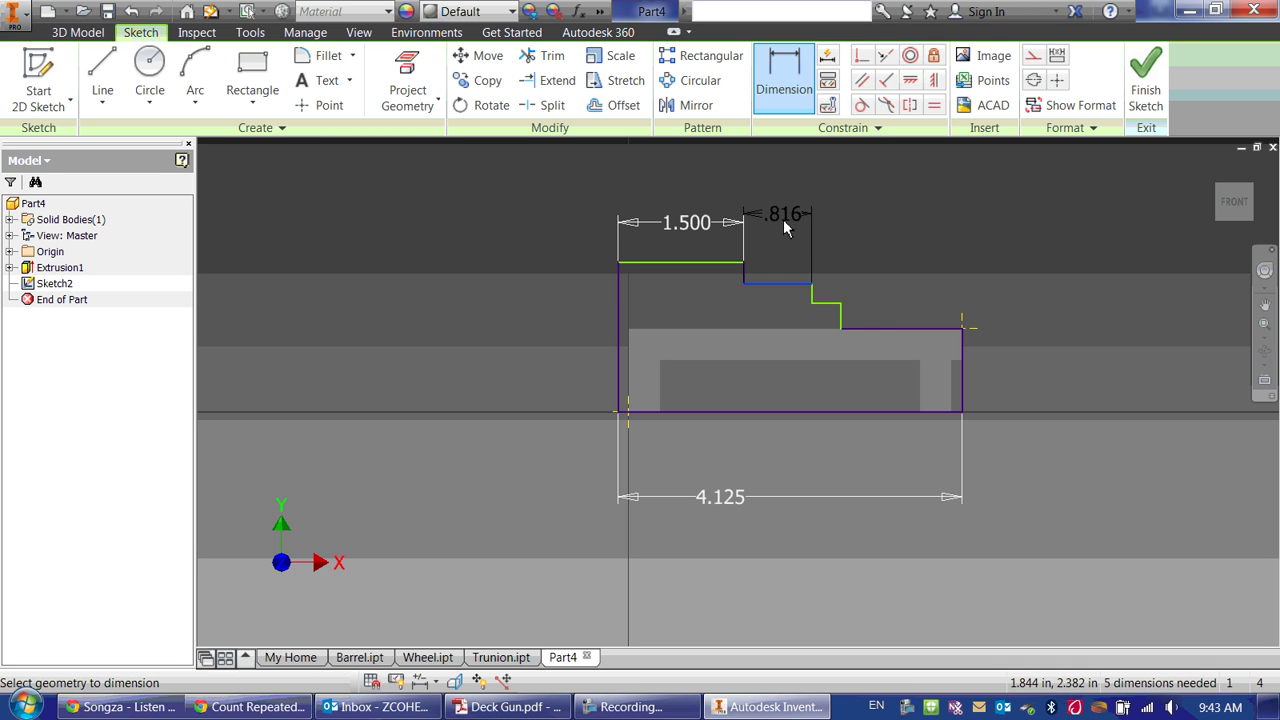
{"action": "left_click", "coordinate": [784, 237]}
{"action": "type", "text": ".75"}
{"action": "key", "text": "Return"}
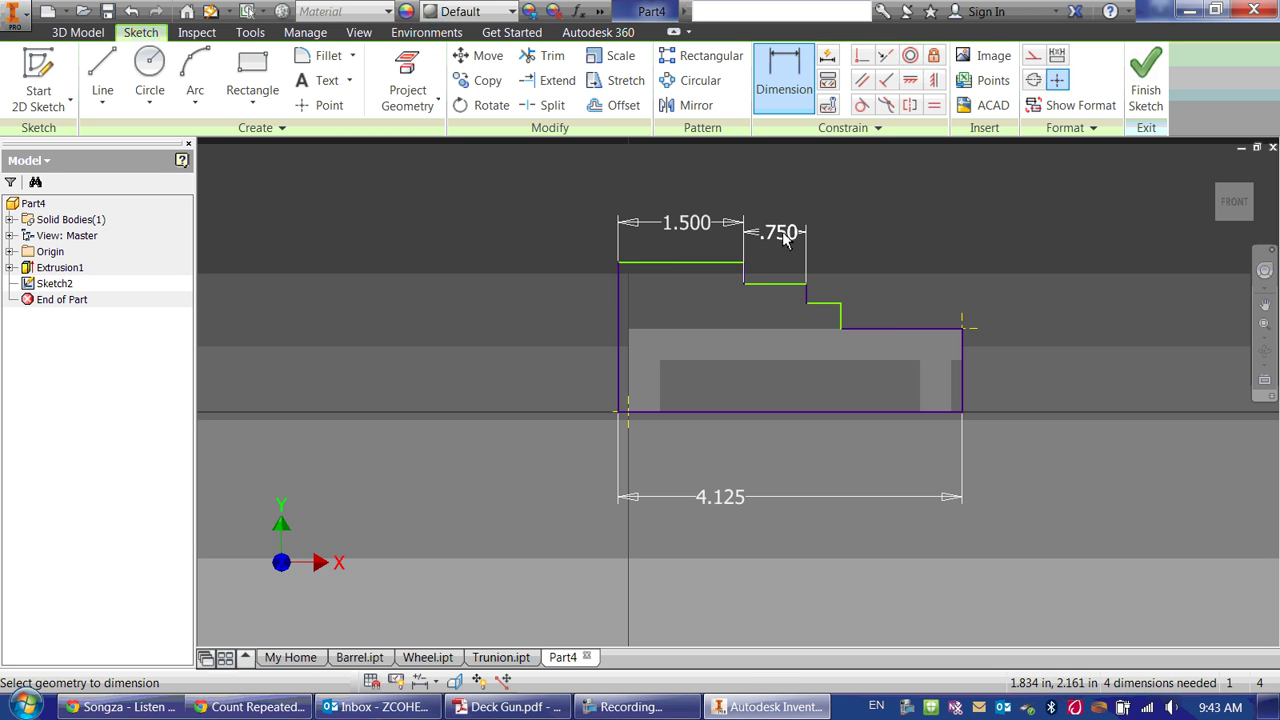
{"action": "left_click", "coordinate": [828, 308]}
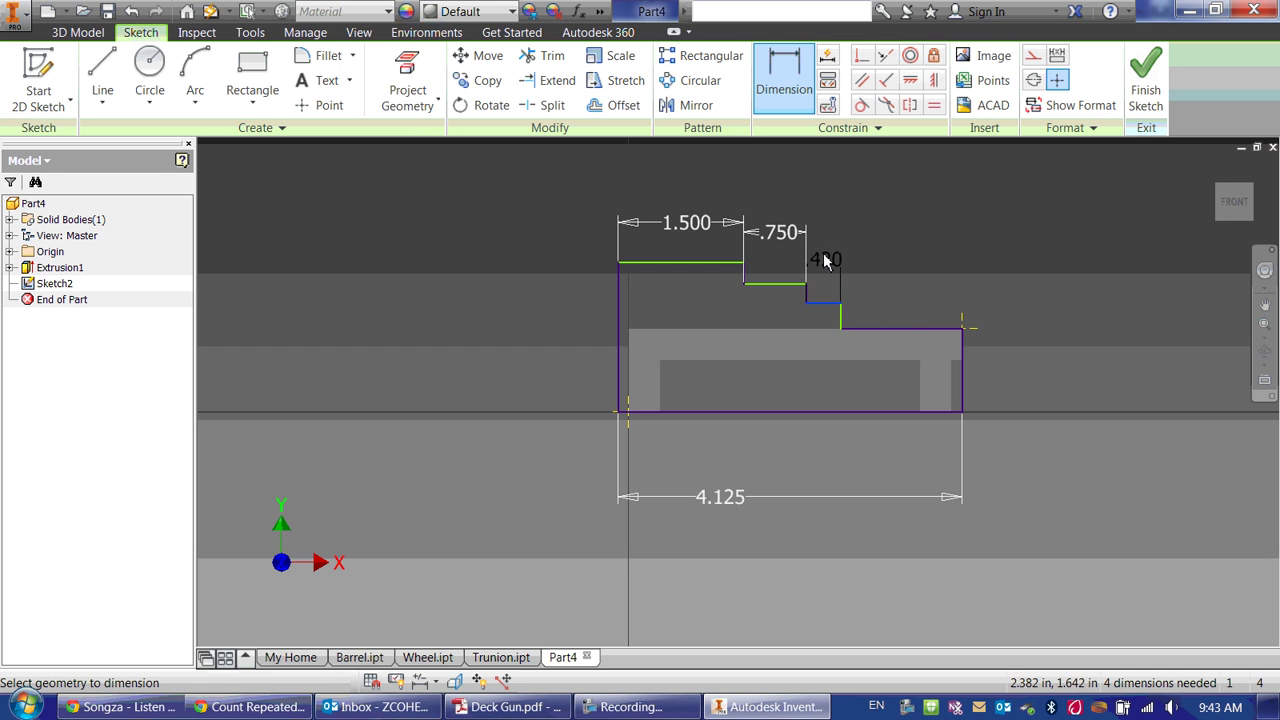
{"action": "left_click", "coordinate": [824, 259]}
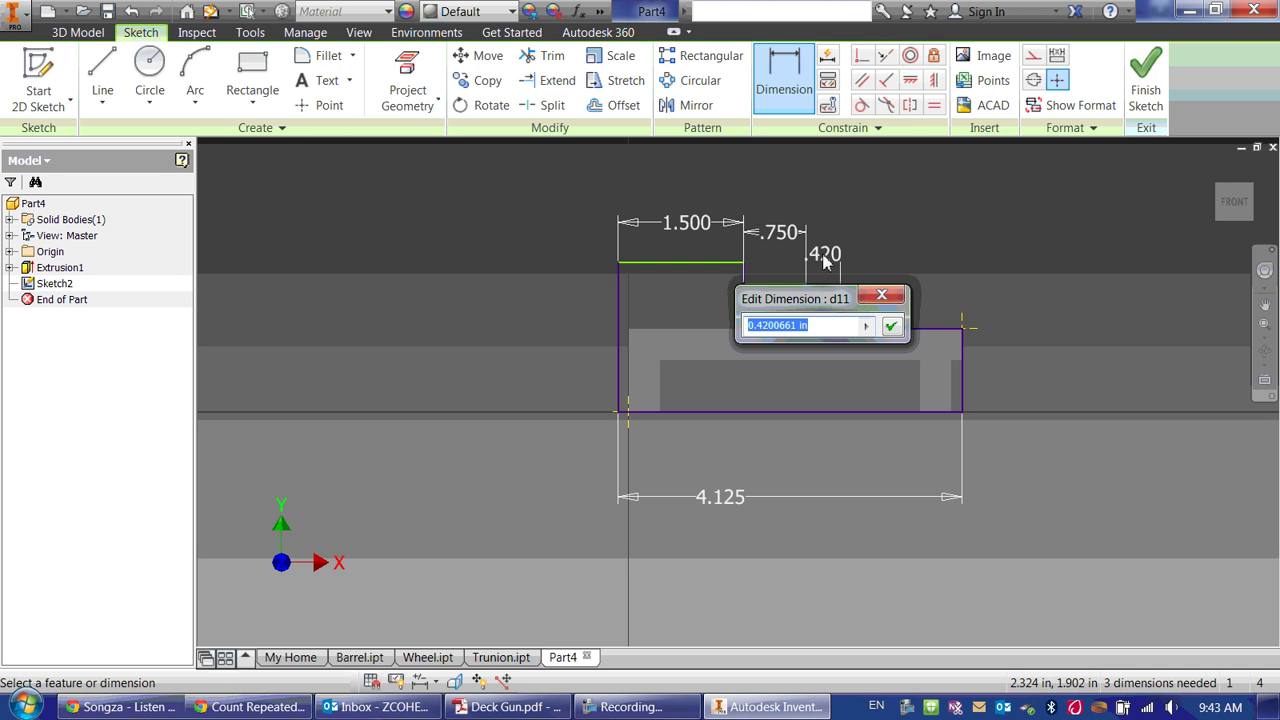
{"action": "type", "text": "7/8"}
{"action": "key", "text": "Return"}
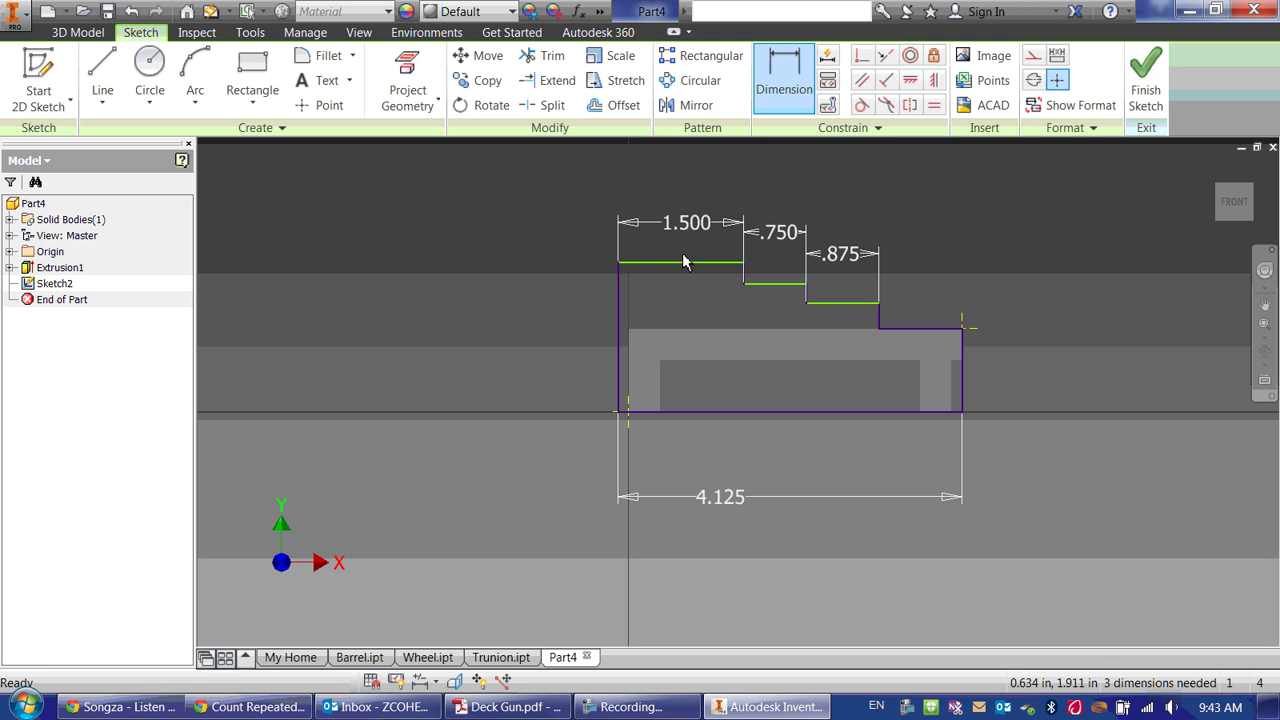
{"action": "key", "text": "Escape"}
{"action": "mouse_move", "coordinate": [679, 268]}
{"action": "left_mouse_down"}
{"action": "mouse_move", "coordinate": [678, 342]}
{"action": "mouse_move", "coordinate": [625, 262]}
{"action": "mouse_move", "coordinate": [762, 212]}
{"action": "mouse_move", "coordinate": [770, 322]}
{"action": "mouse_move", "coordinate": [776, 272]}
{"action": "left_mouse_up"}
- Dimension the outline's overall height to 1.750
{"action": "key", "text": "d"}
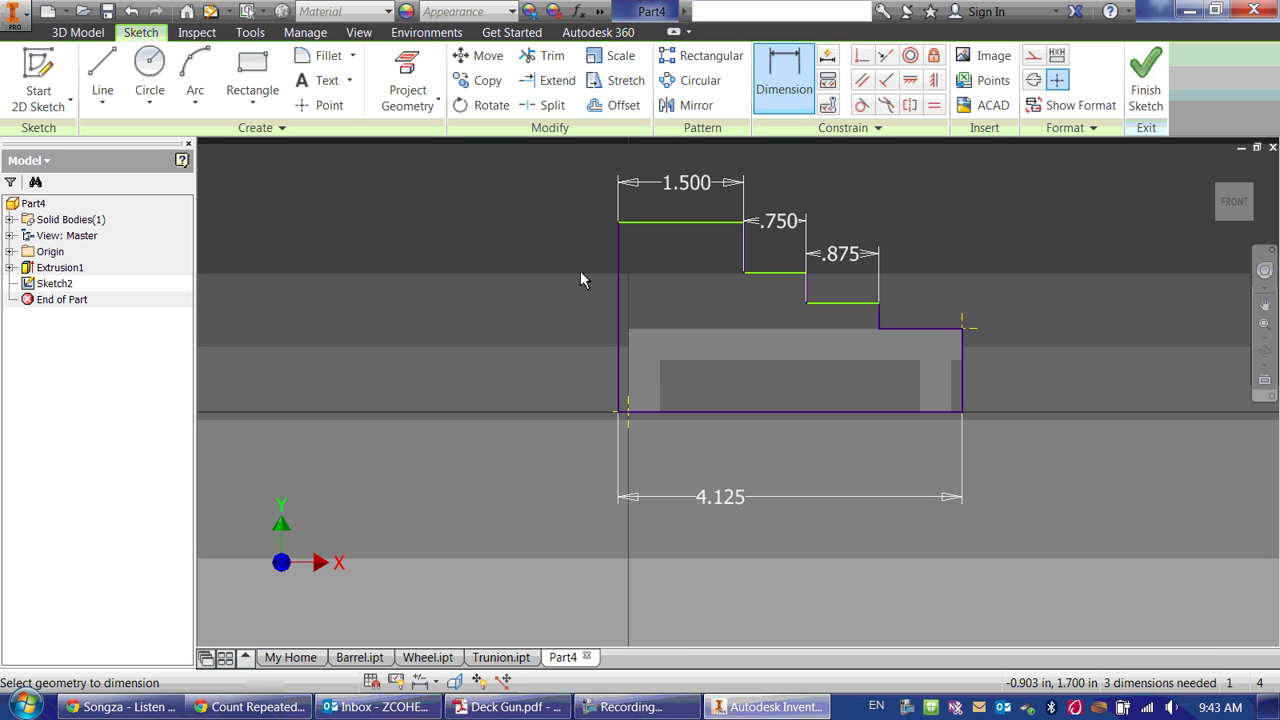
{"action": "left_click", "coordinate": [617, 272]}
{"action": "left_click", "coordinate": [566, 280]}
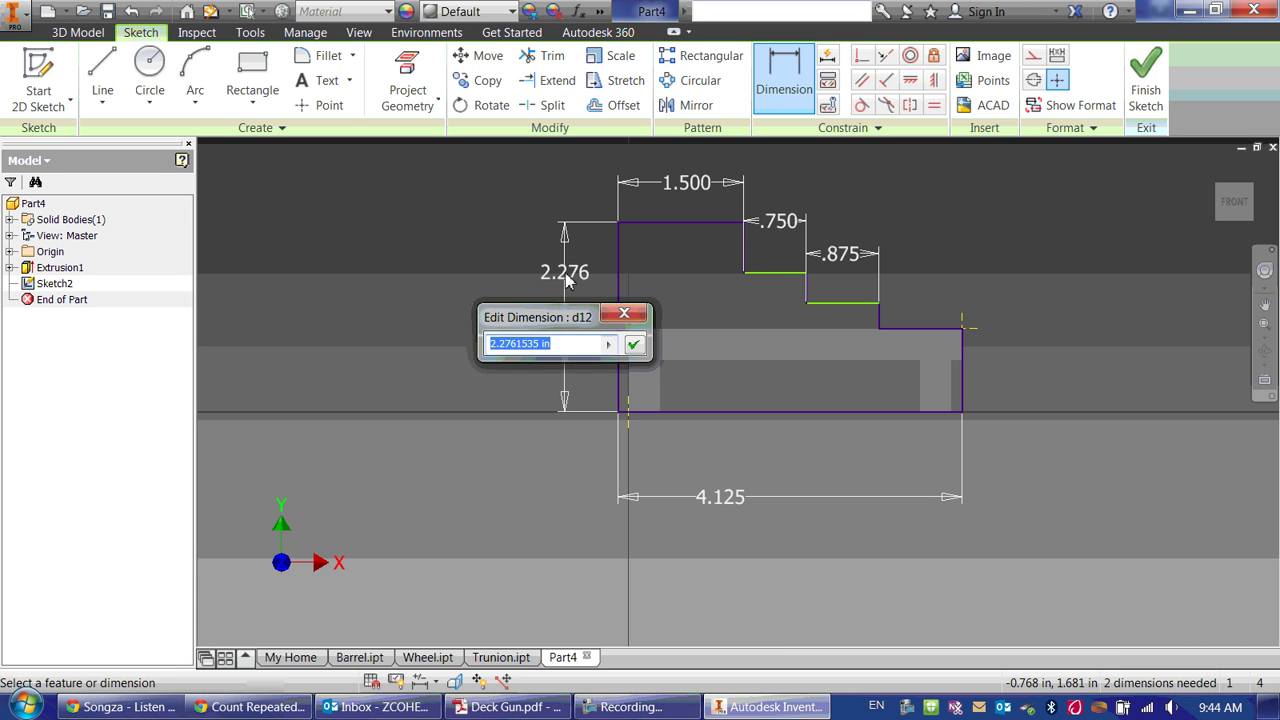
{"action": "type", "text": "1"}
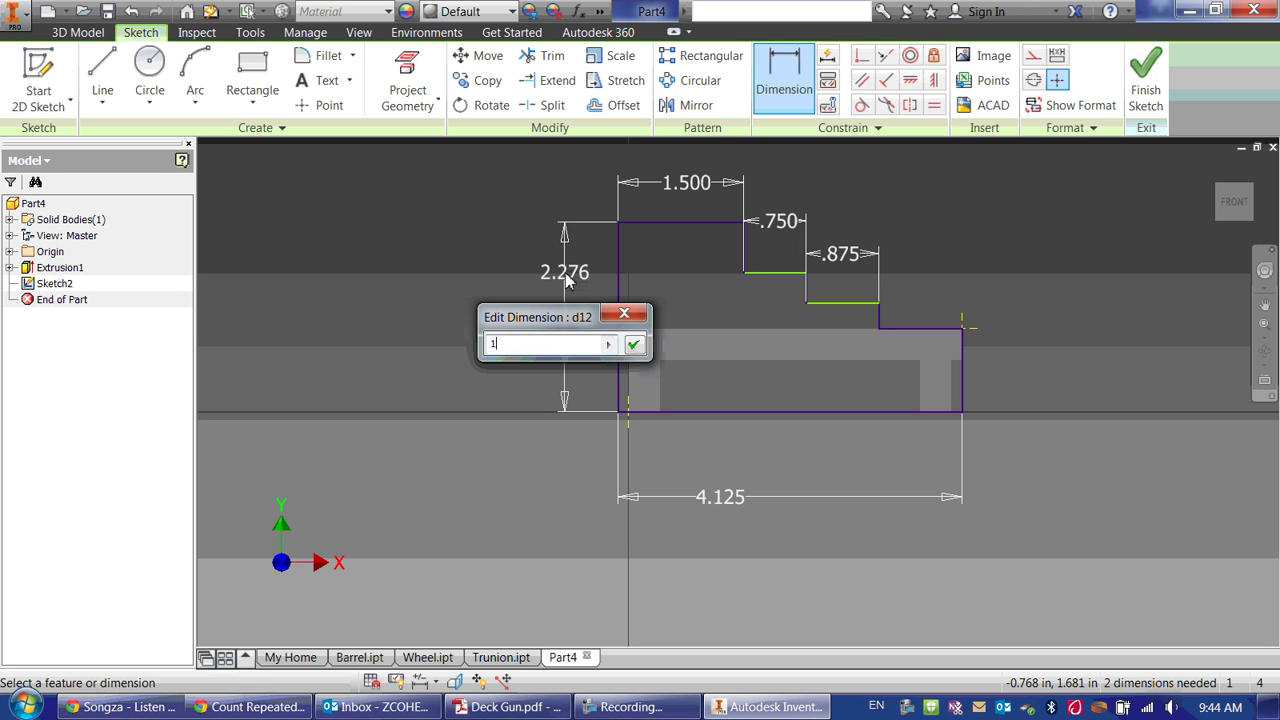
{"action": "type", "text": "/75"}
{"action": "key", "text": "Return"}
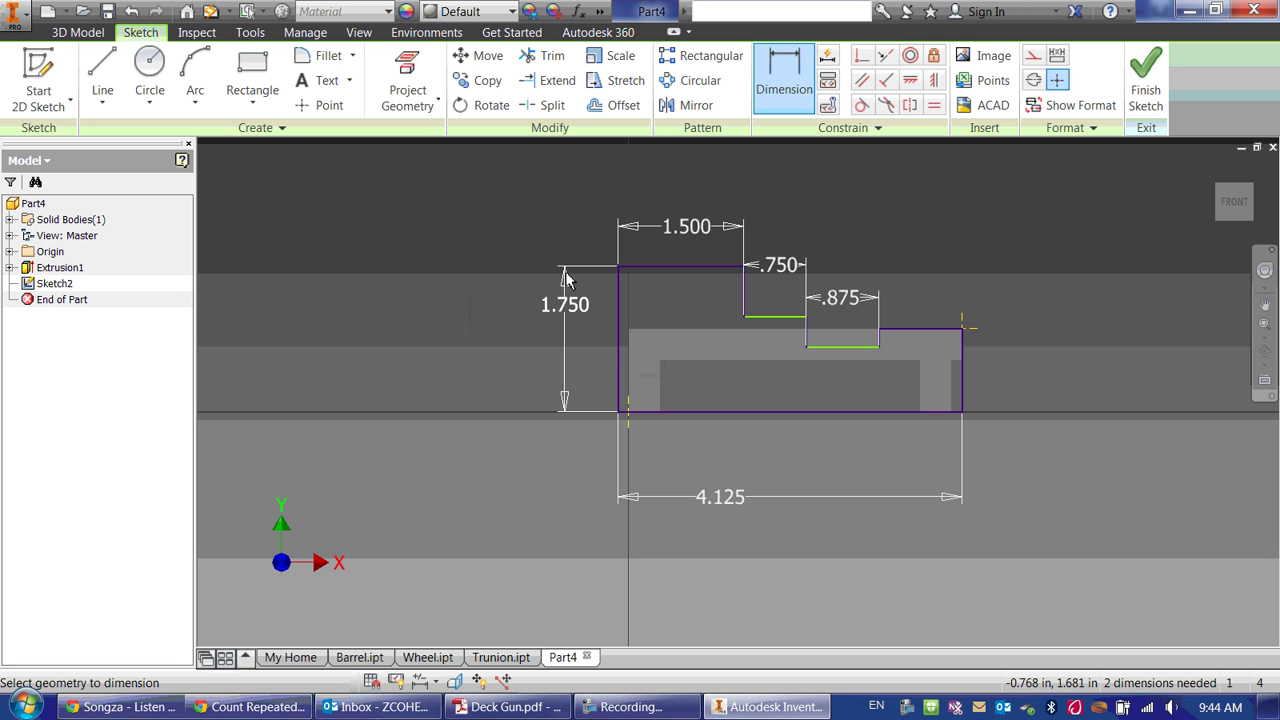
- Dimension both step drops to .250, leaving the sketch fully constrained
{"action": "left_click", "coordinate": [762, 315]}
{"action": "left_click", "coordinate": [986, 280]}
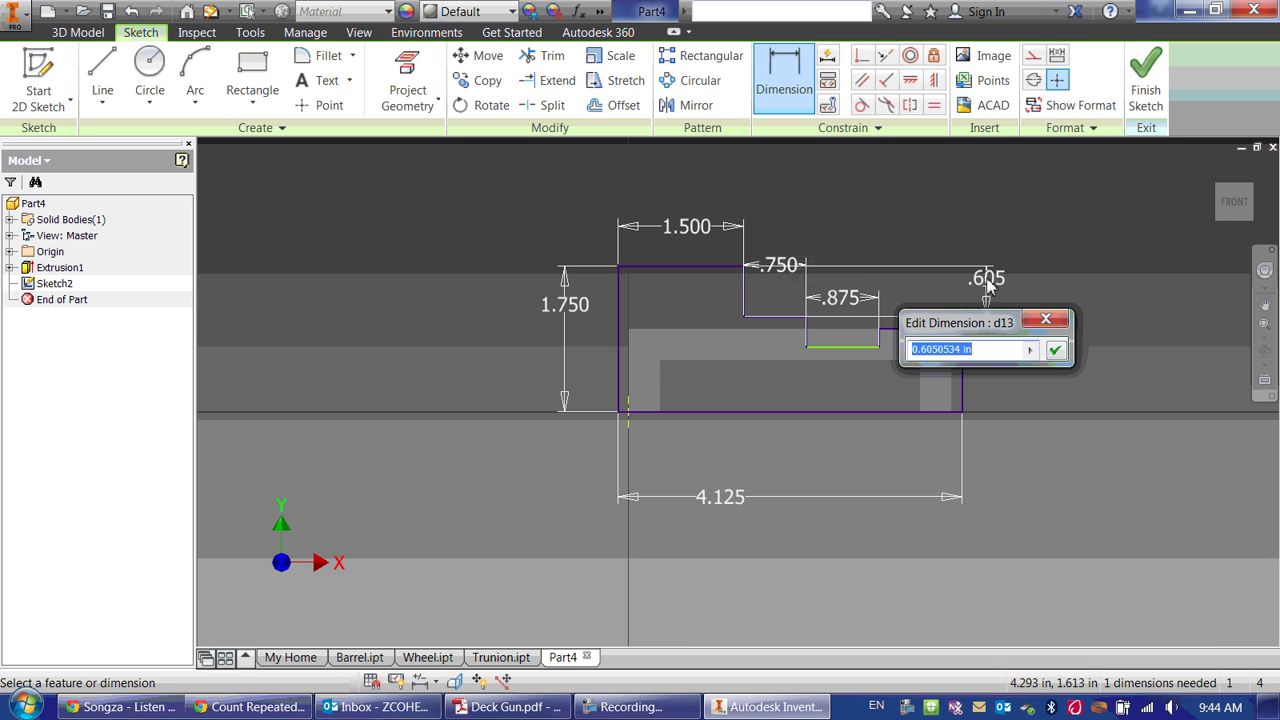
{"action": "type", "text": ".25"}
{"action": "key", "text": "Return"}
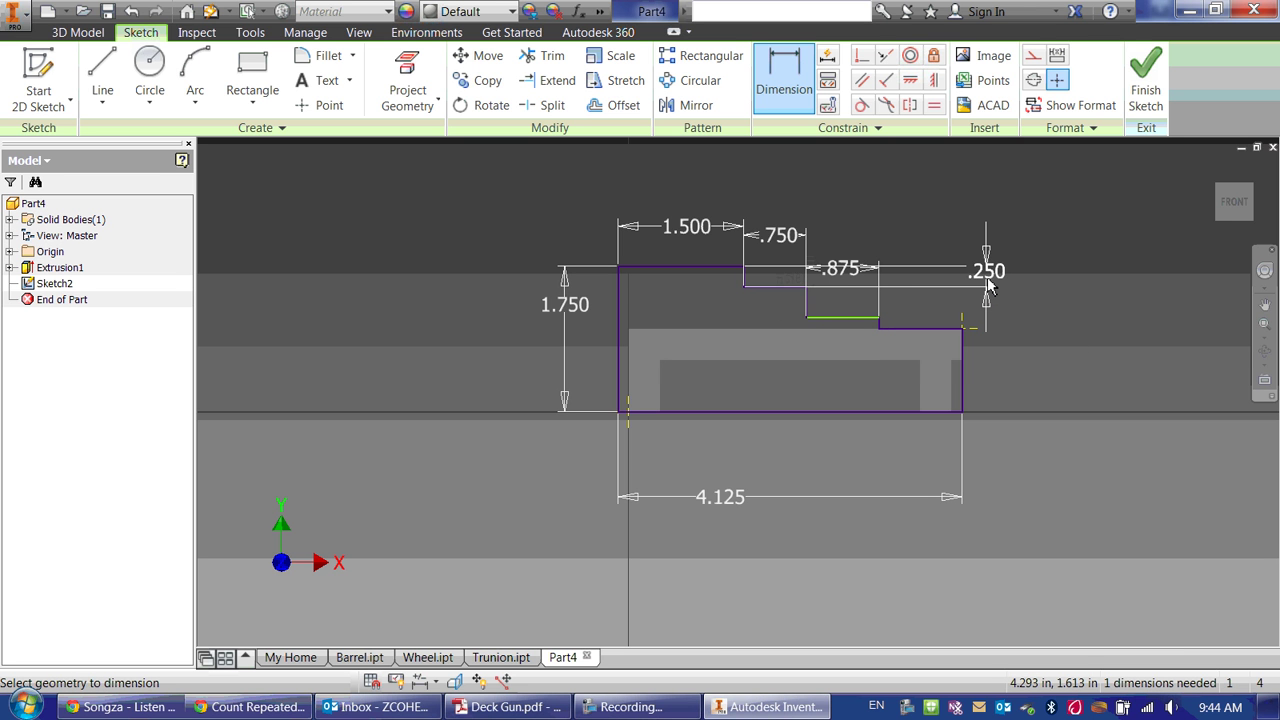
{"action": "left_click", "coordinate": [808, 316]}
{"action": "left_click", "coordinate": [1024, 300]}
{"action": "type", "text": ".25"}
{"action": "key", "text": "Return"}
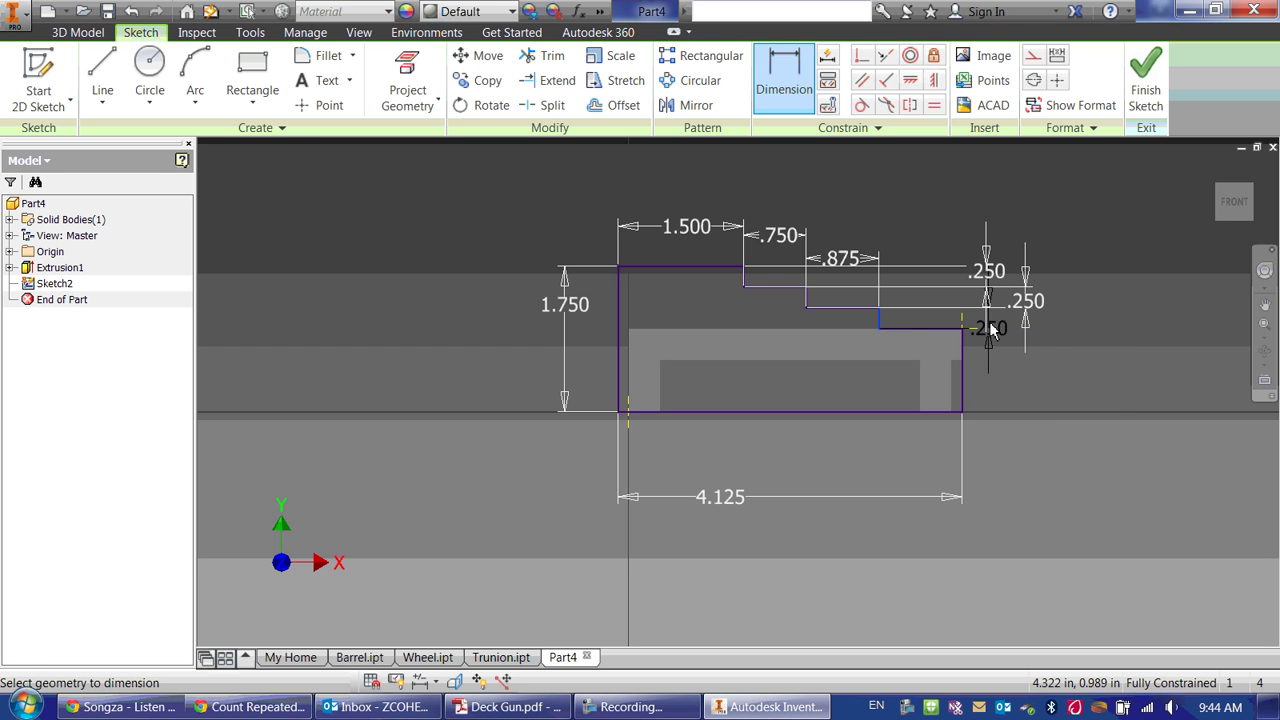
{"action": "key", "text": "Escape"}
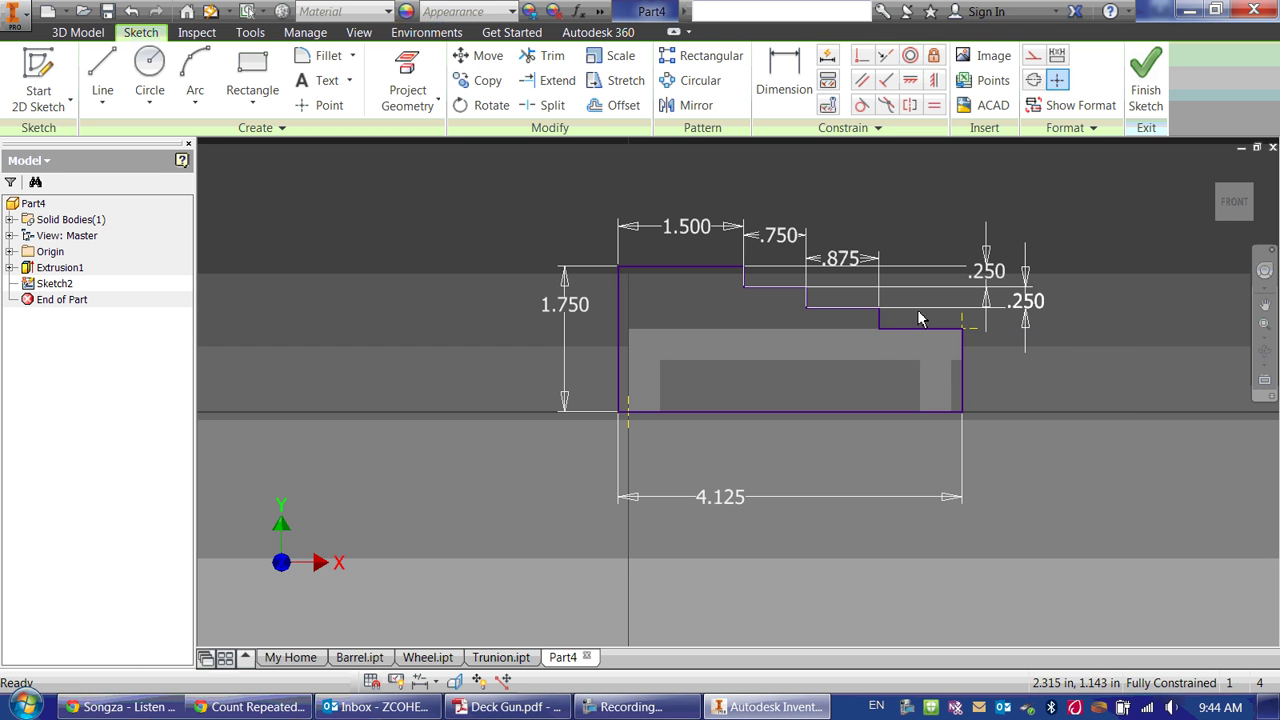
{"action": "scroll", "coordinate": [780, 323], "scroll_direction": "down", "scroll_amount": 3}
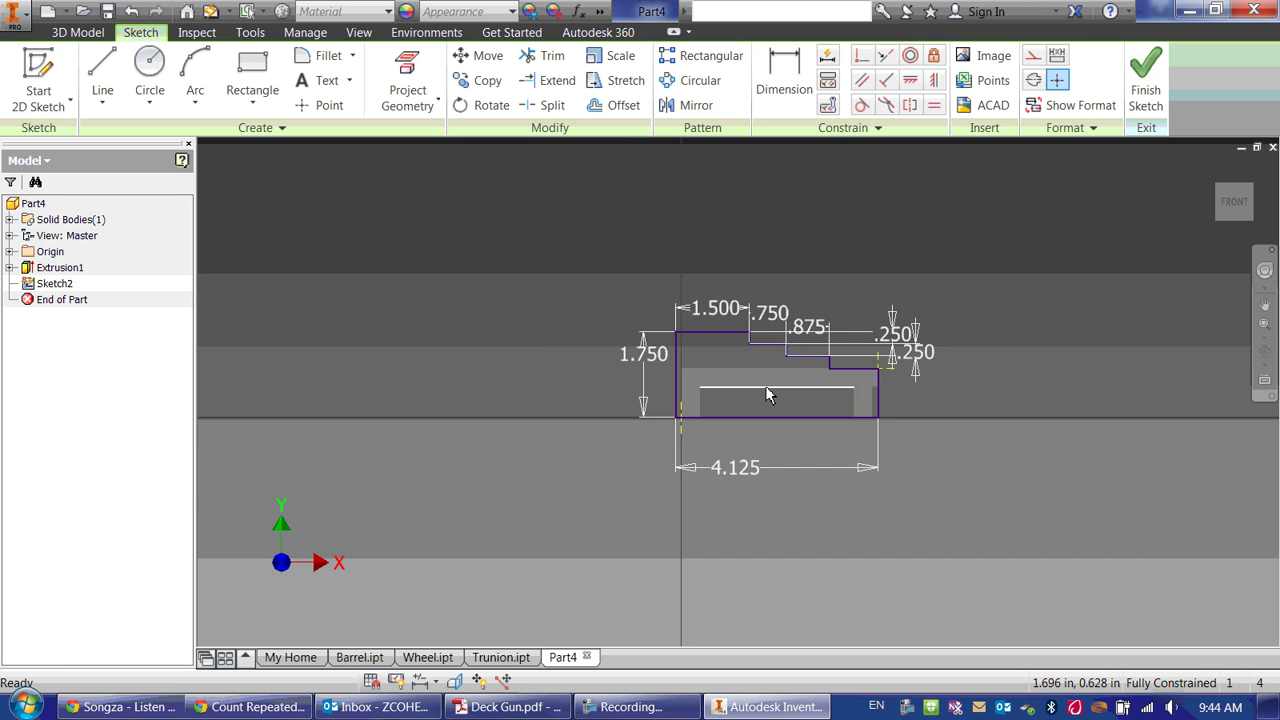
{"action": "scroll", "coordinate": [770, 335], "scroll_direction": "up", "scroll_amount": 5}
{"action": "scroll", "coordinate": [762, 345], "scroll_direction": "down", "scroll_amount": 3}
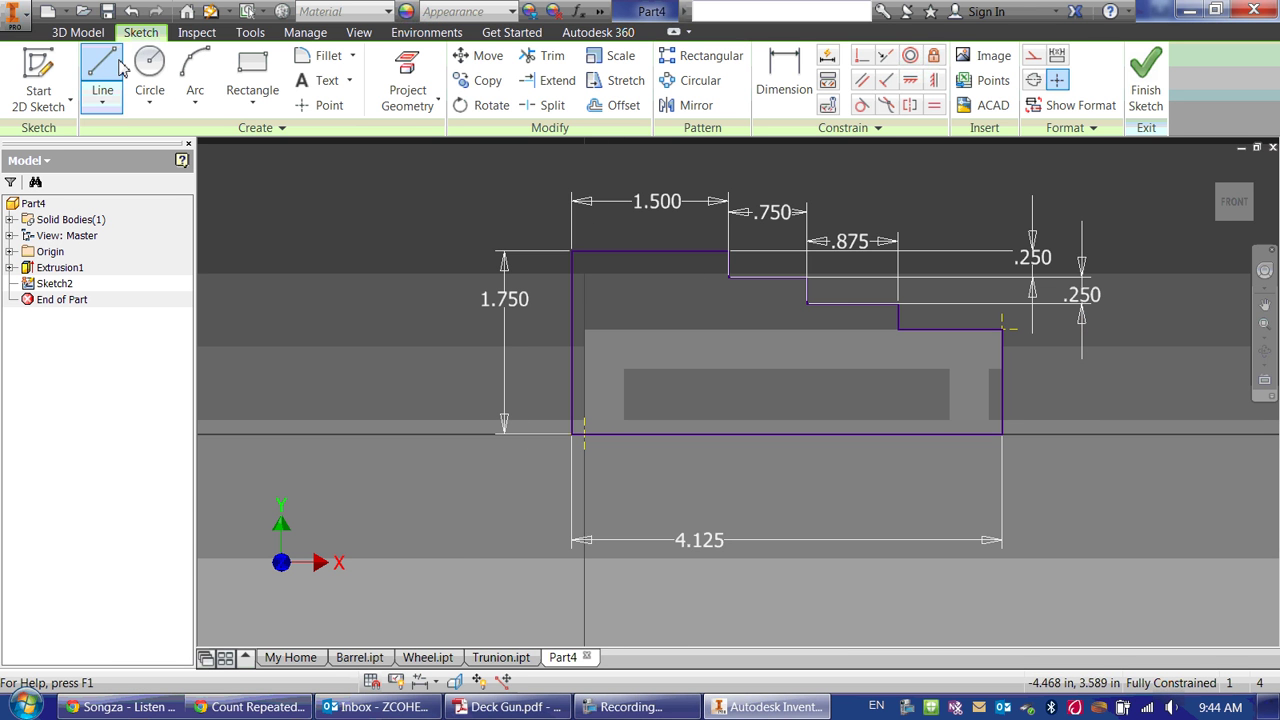
- Draw the .375 axle circle with its centre on the Sketch2 profile's top edge
{"action": "left_click", "coordinate": [149, 68]}
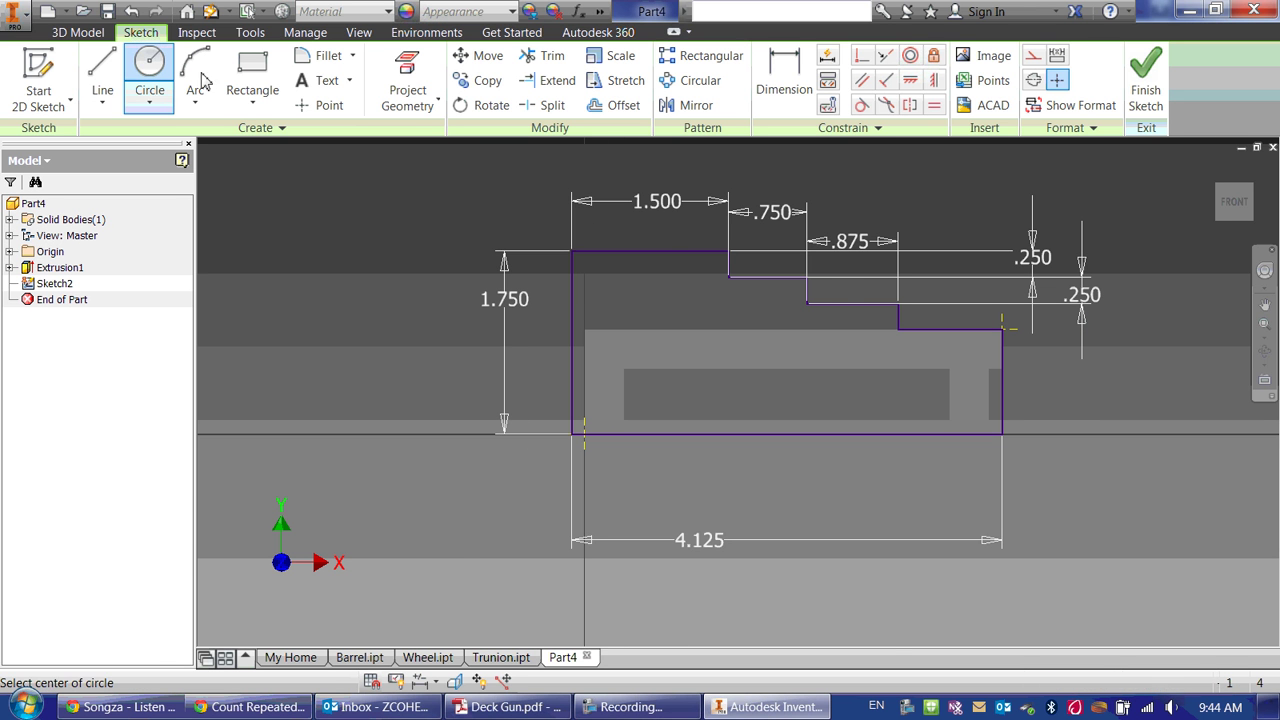
{"action": "left_click", "coordinate": [651, 251]}
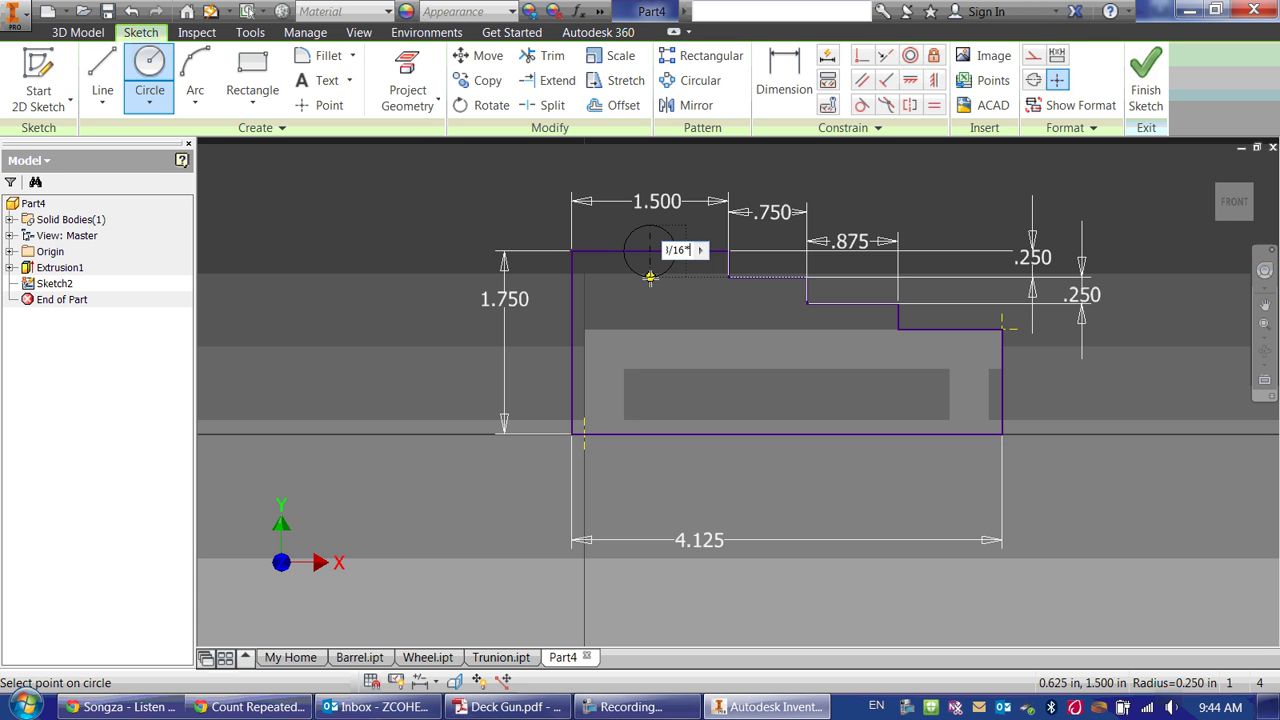
{"action": "left_click", "coordinate": [650, 277]}
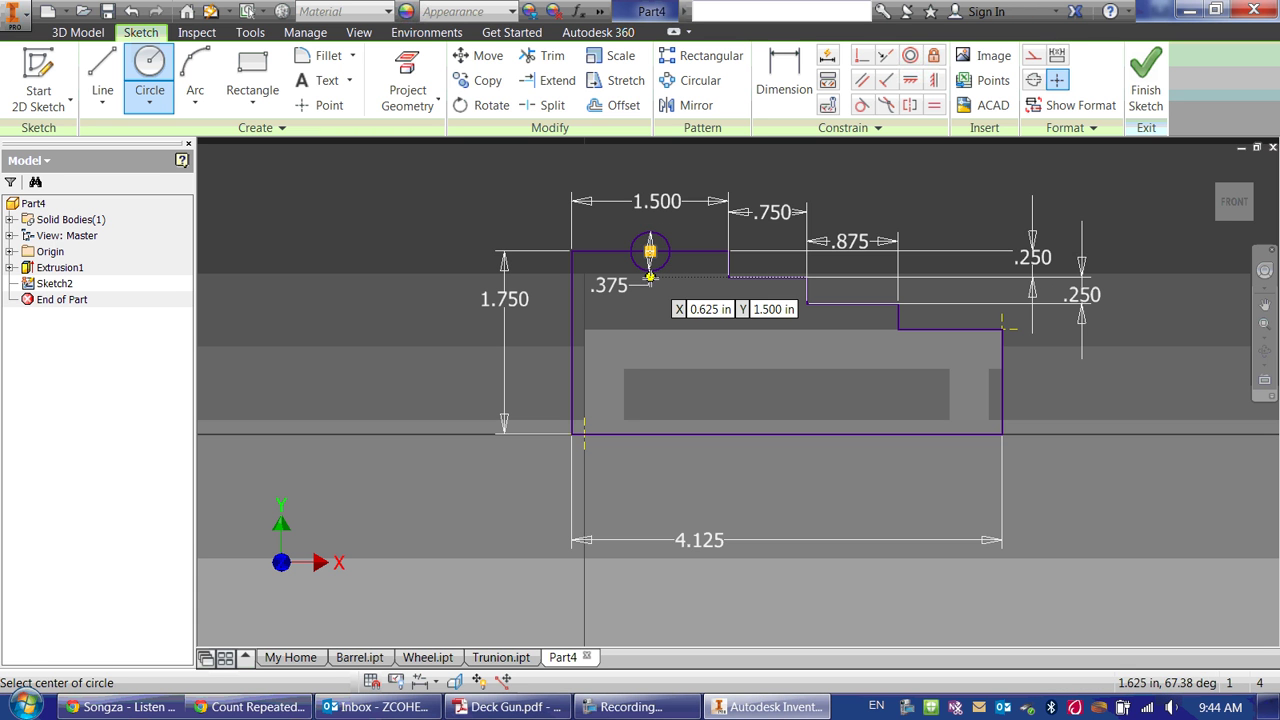
{"action": "key", "text": "Escape"}
{"action": "scroll", "coordinate": [650, 260], "scroll_direction": "up", "scroll_amount": 4}
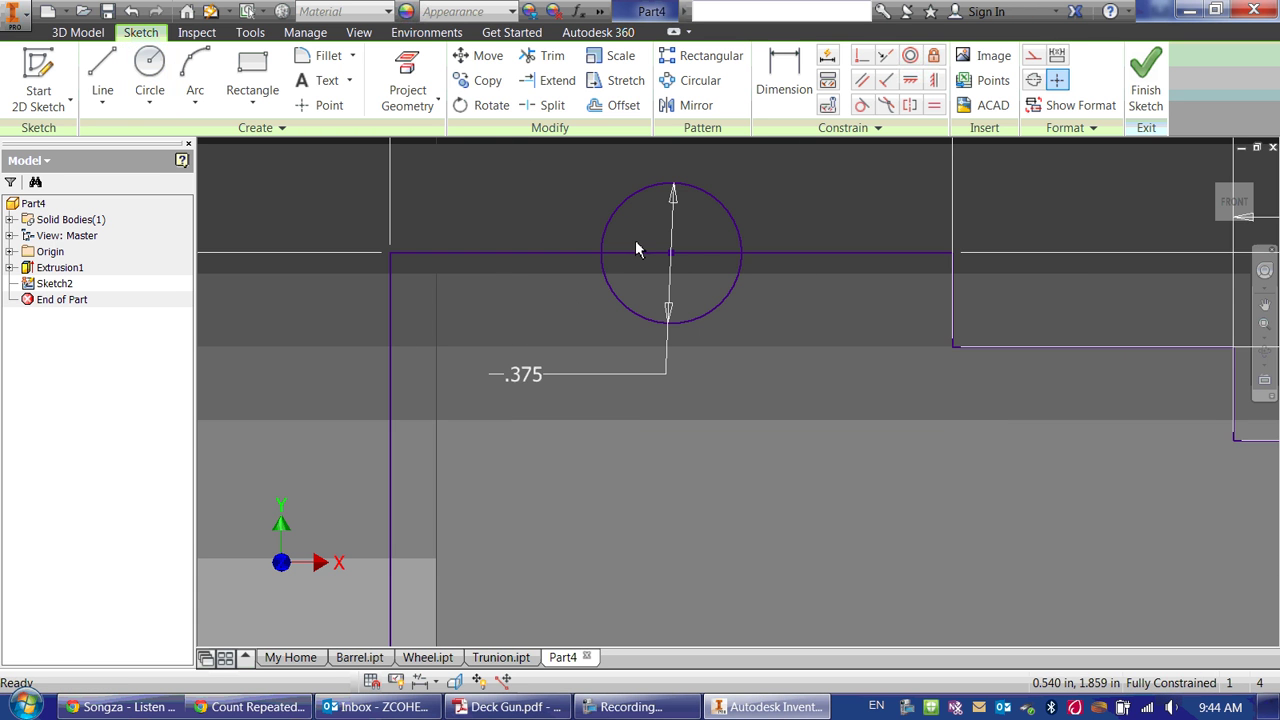
{"action": "scroll", "coordinate": [636, 289], "scroll_direction": "down", "scroll_amount": 2}
{"action": "scroll", "coordinate": [680, 368], "scroll_direction": "down", "scroll_amount": 3}
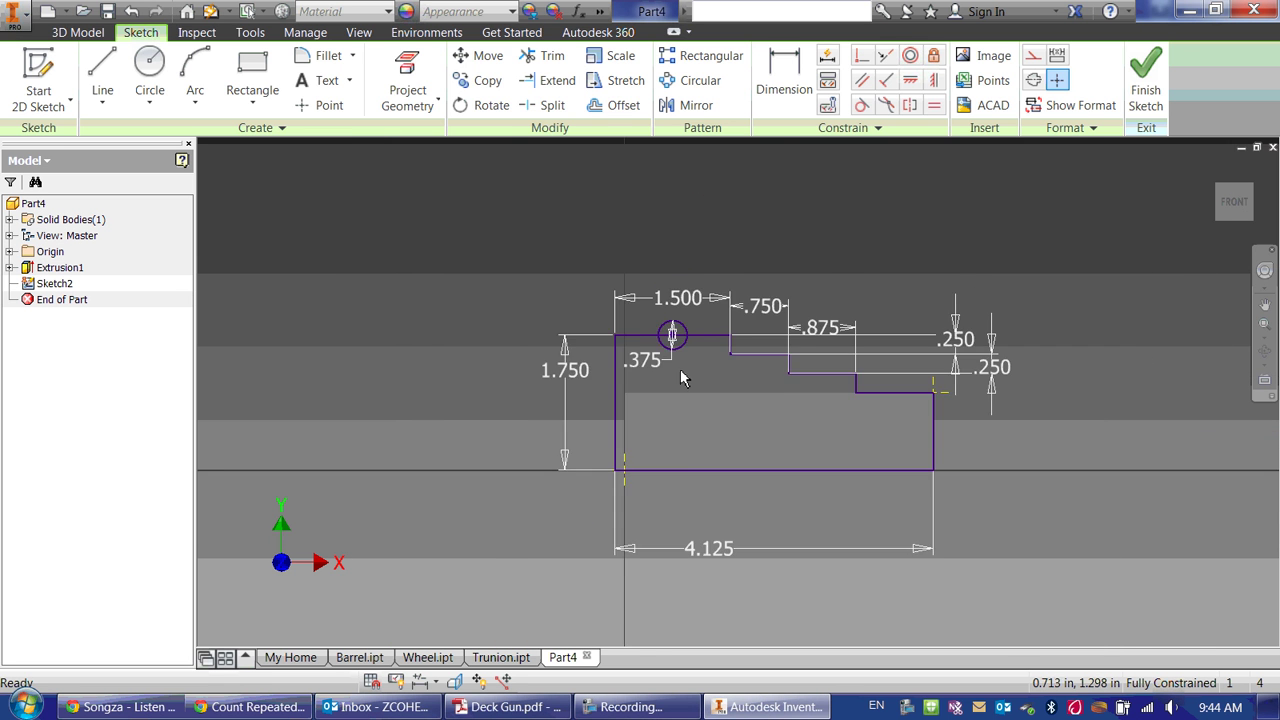
{"action": "scroll", "coordinate": [640, 290], "scroll_direction": "up", "scroll_amount": 2}
- Start an extrusion of the profile, then cancel it to keep editing the sketch
{"action": "left_click", "coordinate": [74, 33]}
{"action": "left_click", "coordinate": [103, 72]}
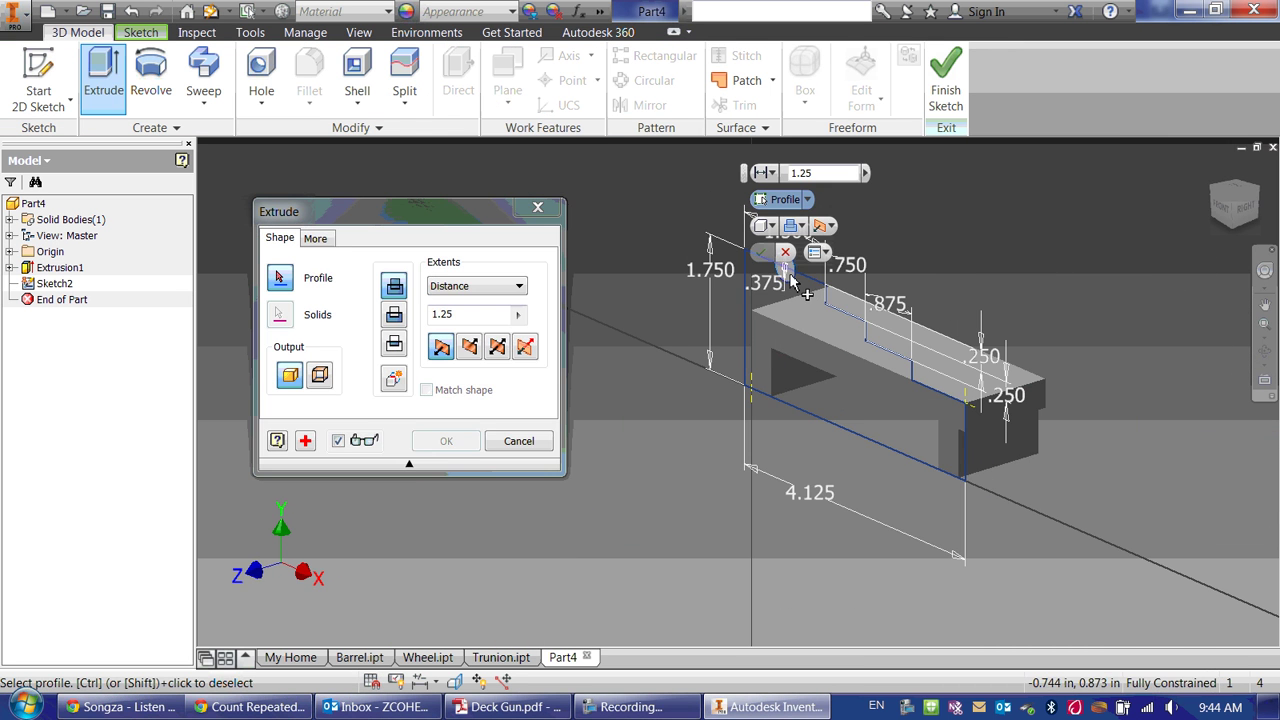
{"action": "scroll", "coordinate": [790, 288], "scroll_direction": "up", "scroll_amount": 3}
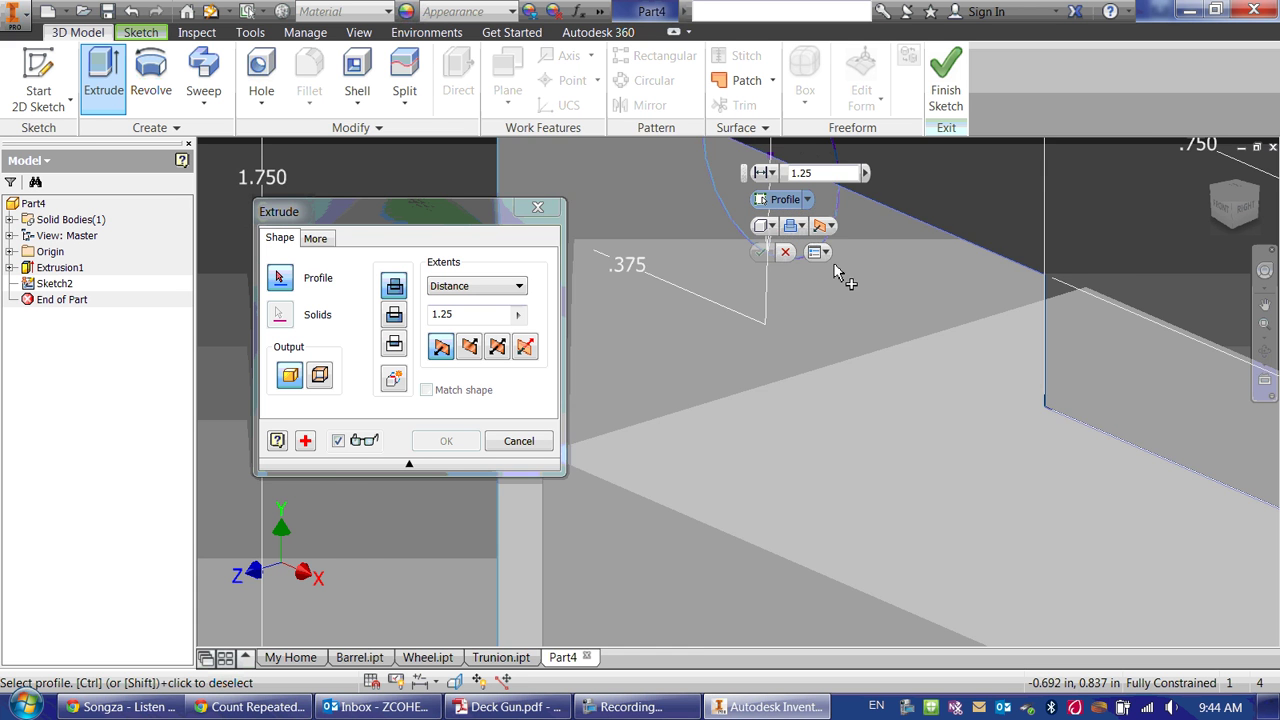
{"action": "middle_click_drag", "start_coordinate": [846, 286], "coordinate": [955, 497]}
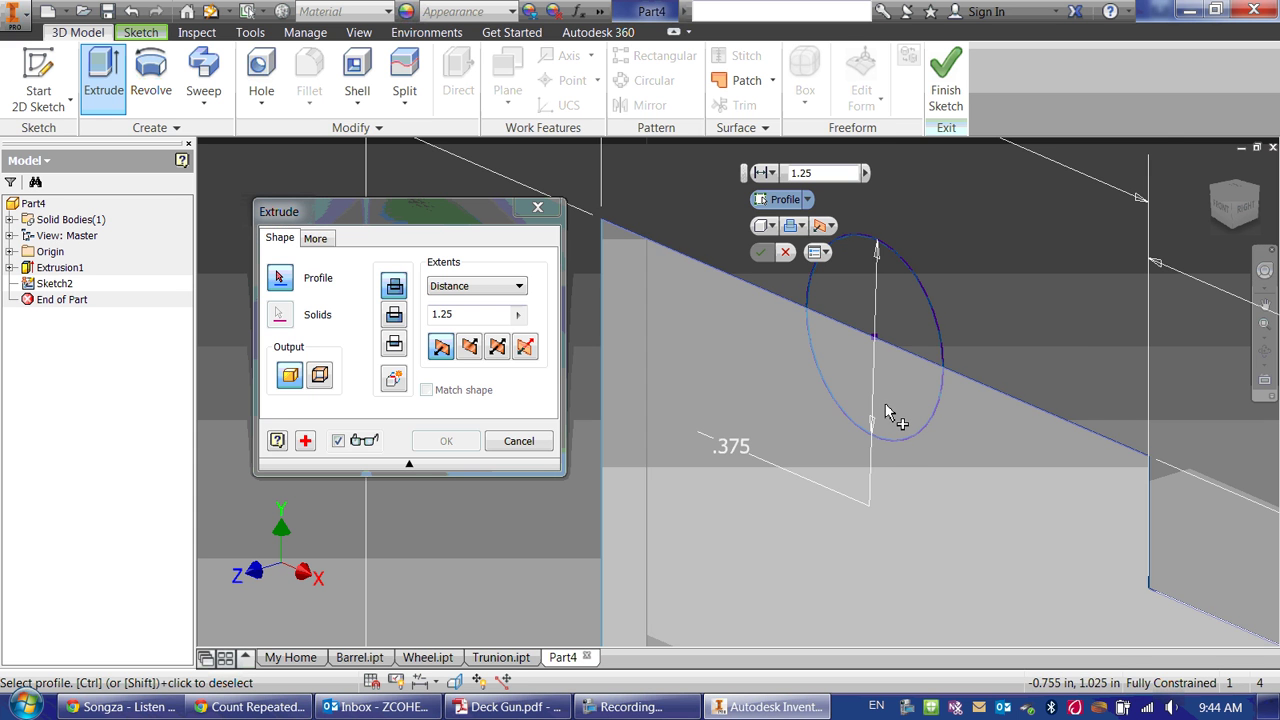
{"action": "key", "text": "Escape"}
- Trim away the circle's upper arc to leave a half-round notch
{"action": "left_click", "coordinate": [141, 32]}
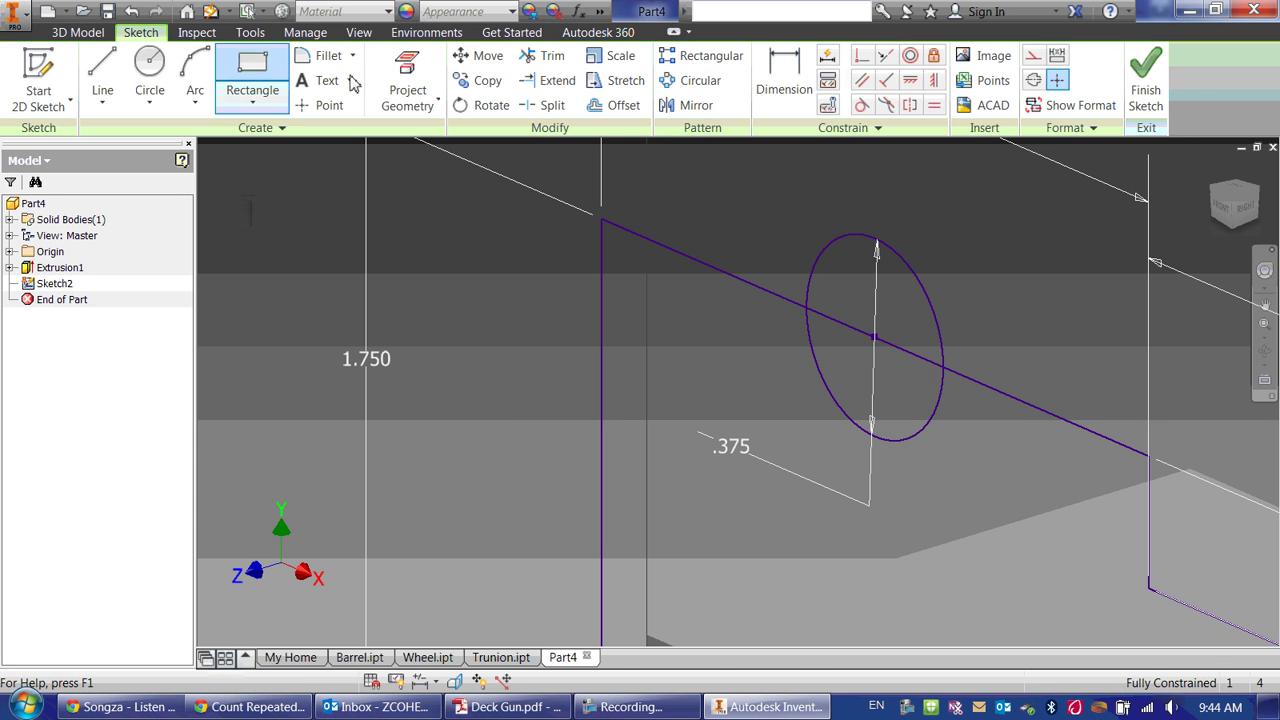
{"action": "left_click", "coordinate": [549, 57]}
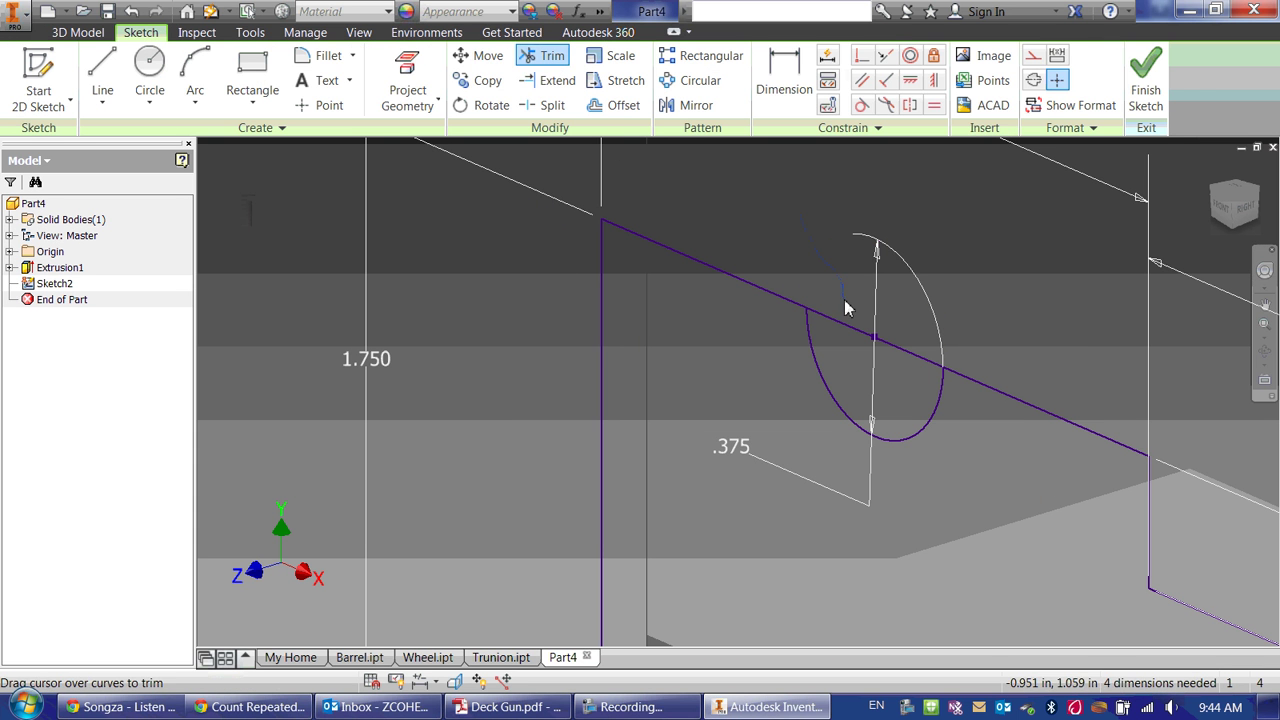
{"action": "left_click", "coordinate": [846, 340]}
{"action": "key", "text": "Escape"}
{"action": "scroll", "coordinate": [812, 294], "scroll_direction": "down", "scroll_amount": 3}
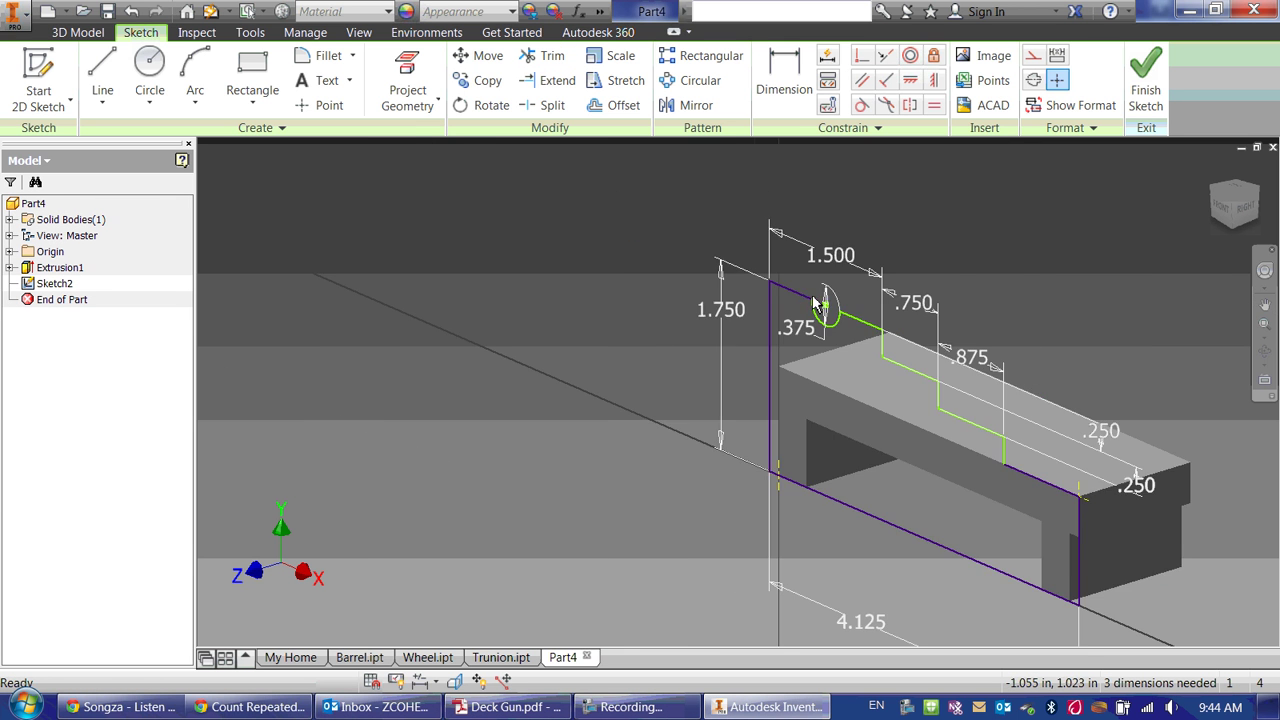
{"action": "scroll", "coordinate": [816, 303], "scroll_direction": "up", "scroll_amount": 2}
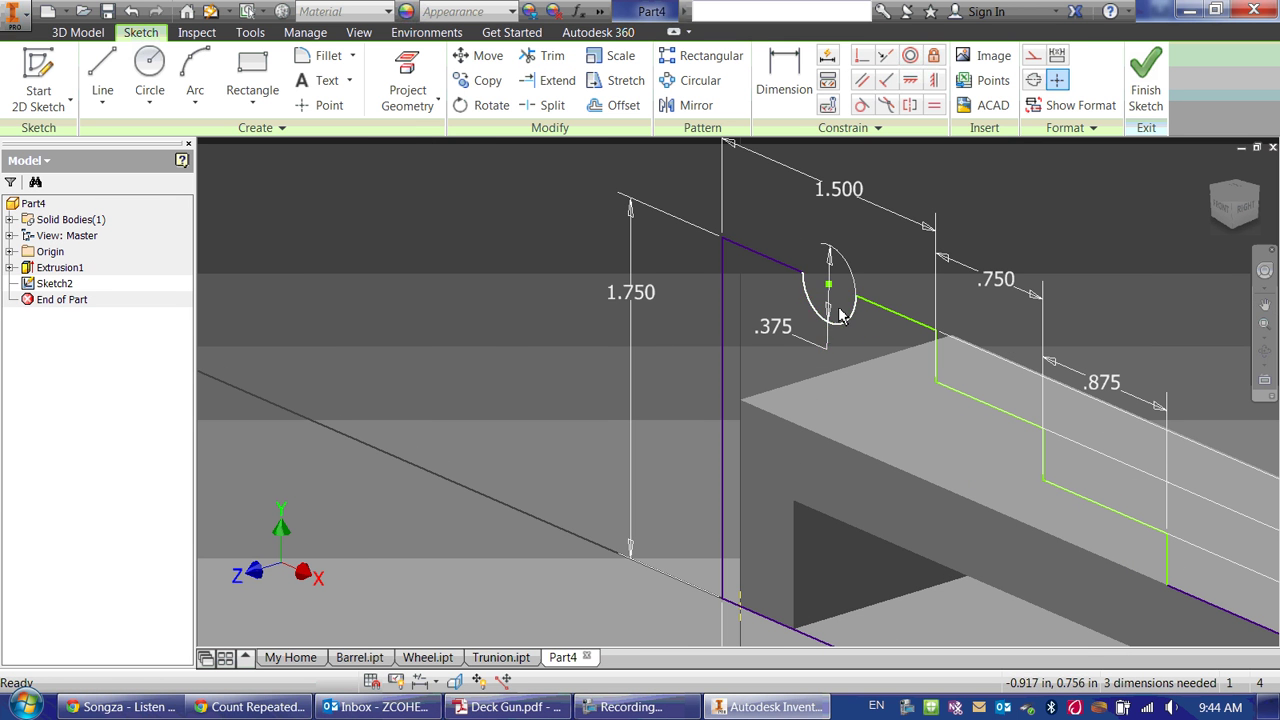
- Constrain the arc centre horizontally level with the top edge
{"action": "left_click", "coordinate": [911, 78]}
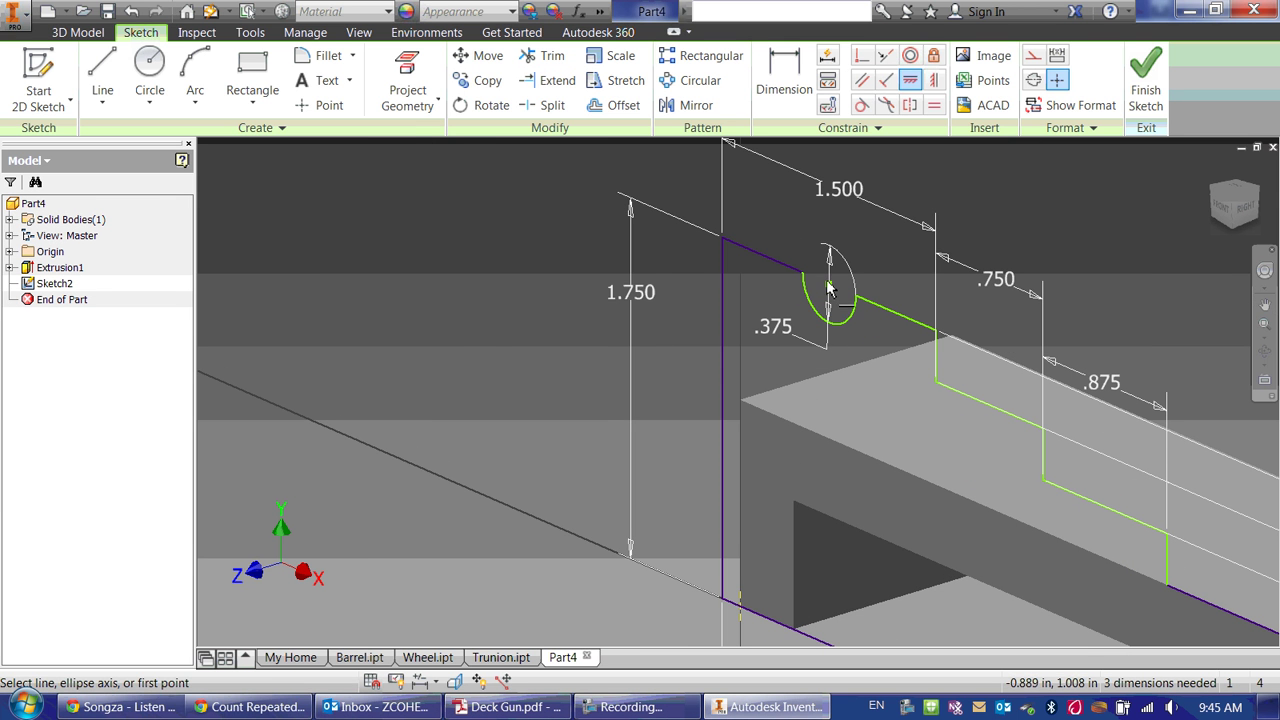
{"action": "left_click", "coordinate": [828, 290]}
{"action": "left_click", "coordinate": [830, 287]}
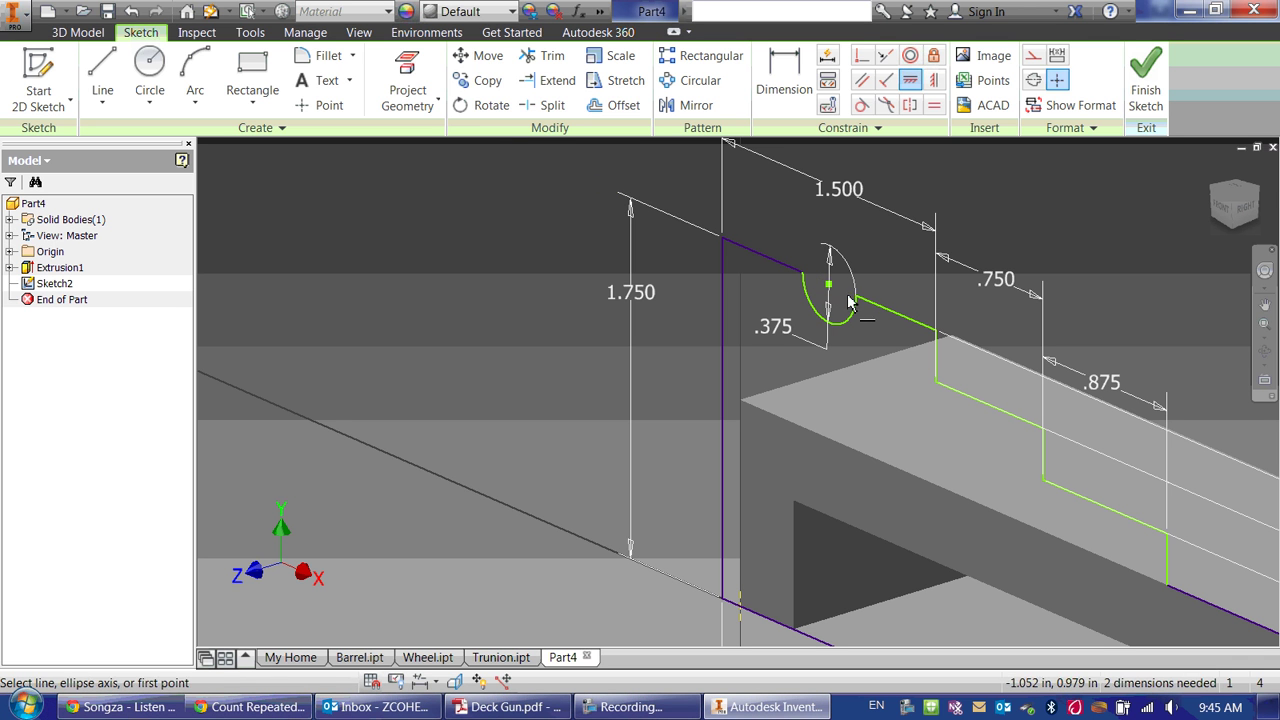
{"action": "left_click", "coordinate": [829, 288]}
{"action": "left_click", "coordinate": [827, 291]}
{"action": "key", "text": "Escape"}
{"action": "left_click_drag", "start_coordinate": [829, 288], "coordinate": [818, 283]}
- Dimension the arc and place its centre .75 from the left edge
{"action": "key", "text": "d"}
{"action": "left_click", "coordinate": [818, 283]}
{"action": "key", "text": "Return"}
{"action": "key", "text": "Escape"}
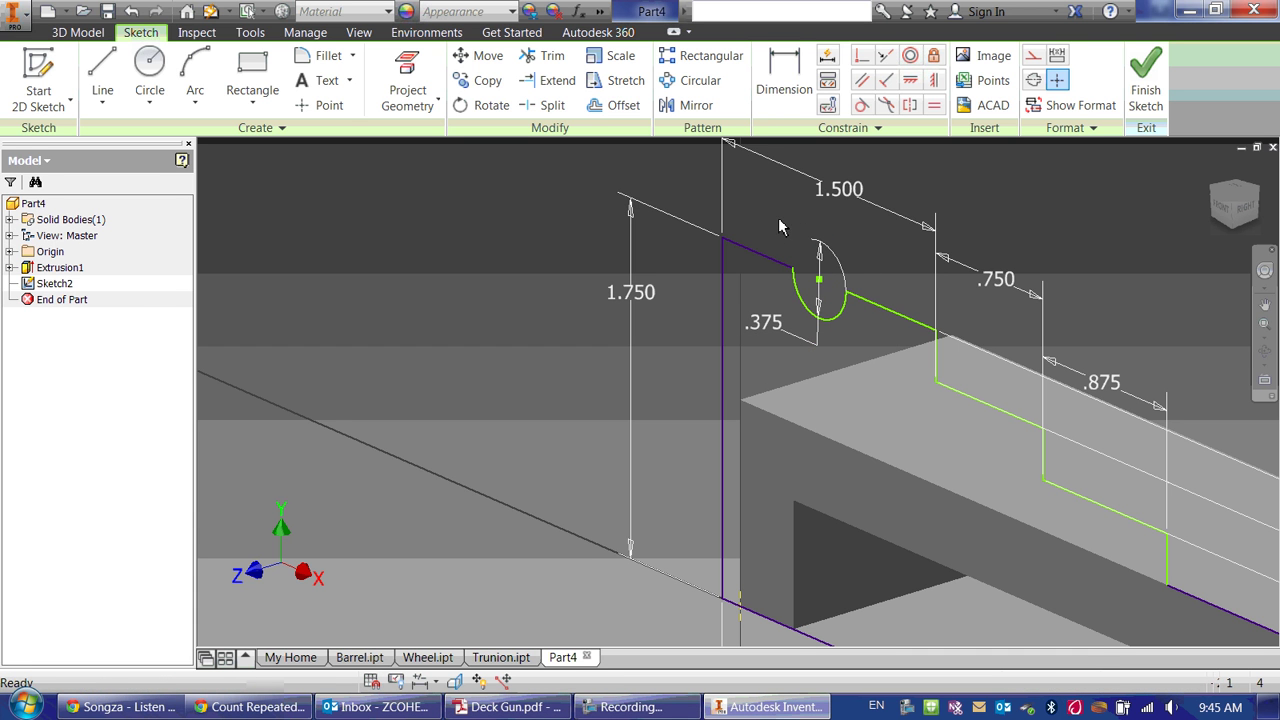
{"action": "key", "text": "d"}
{"action": "left_click", "coordinate": [723, 262]}
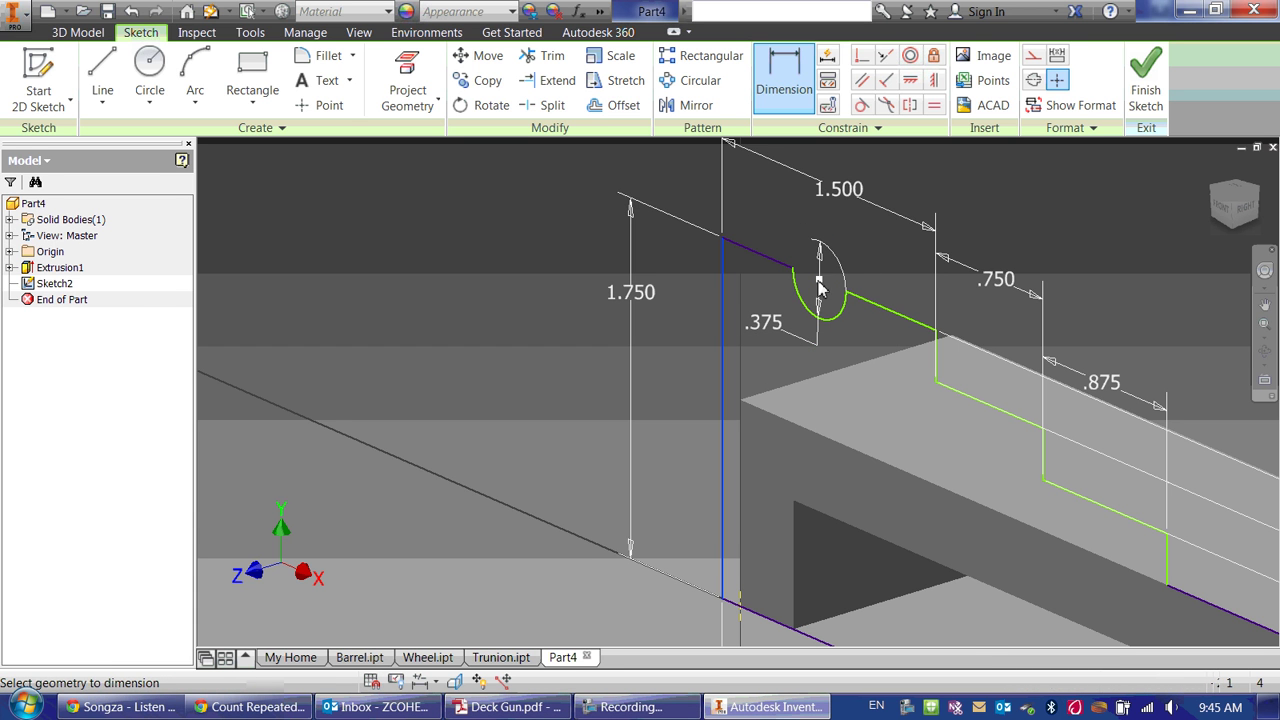
{"action": "left_click", "coordinate": [806, 244]}
{"action": "left_click", "coordinate": [768, 206]}
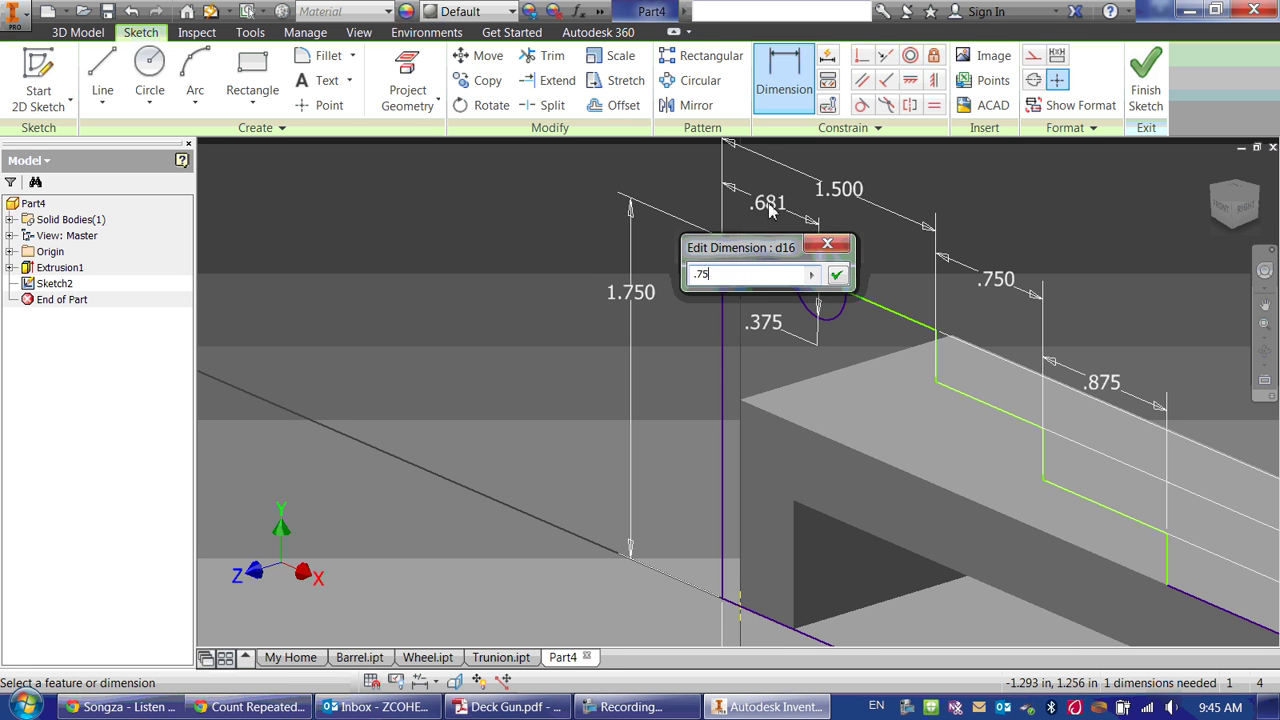
{"action": "type", "text": ".75"}
{"action": "key", "text": "Return"}
{"action": "key", "text": "Escape"}
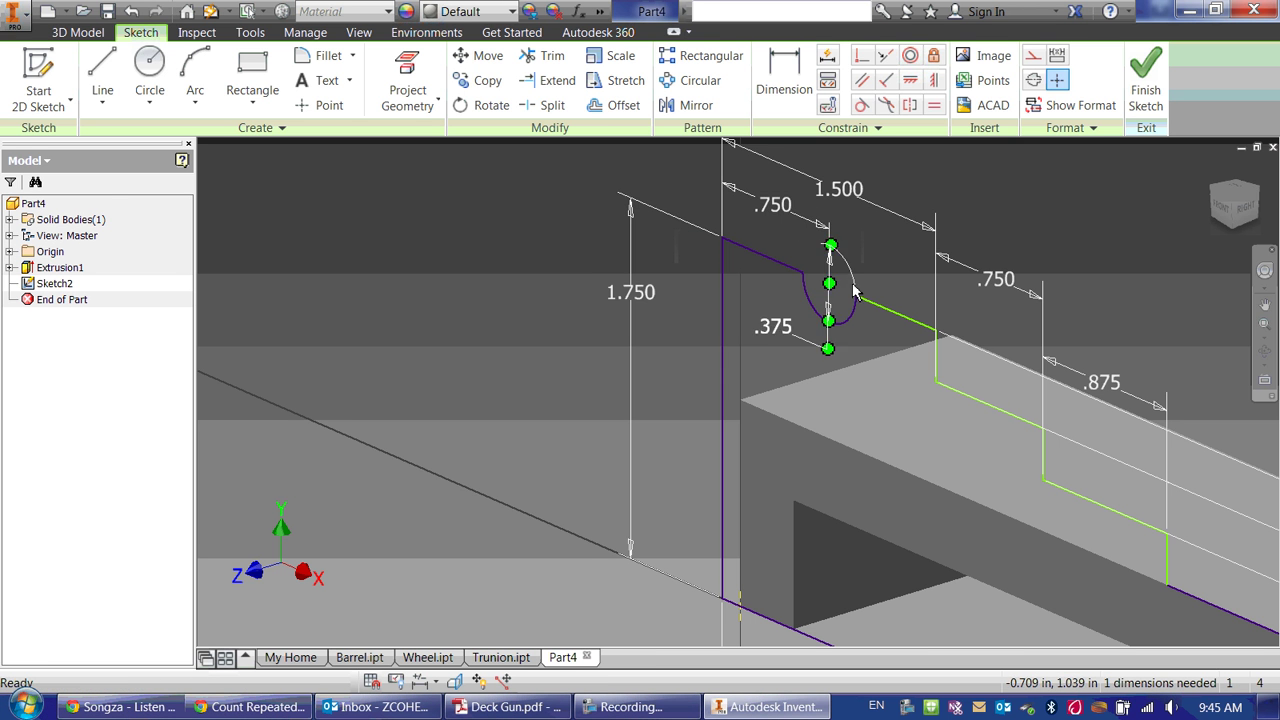
- Make the displaced top line collinear with the left top edge, fully constraining the profile
{"action": "left_click", "coordinate": [1222, 207]}
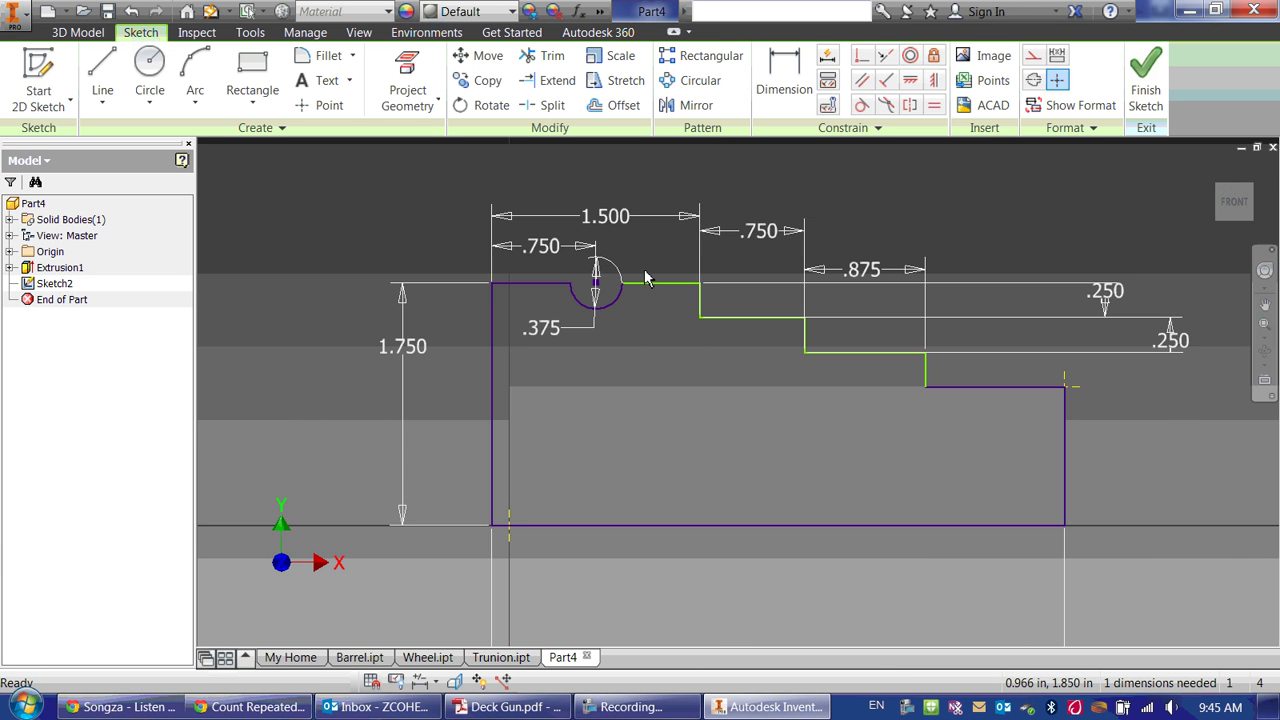
{"action": "mouse_move", "coordinate": [647, 291]}
{"action": "left_mouse_down"}
{"action": "mouse_move", "coordinate": [655, 275]}
{"action": "mouse_move", "coordinate": [653, 334]}
{"action": "mouse_move", "coordinate": [687, 241]}
{"action": "left_mouse_up"}
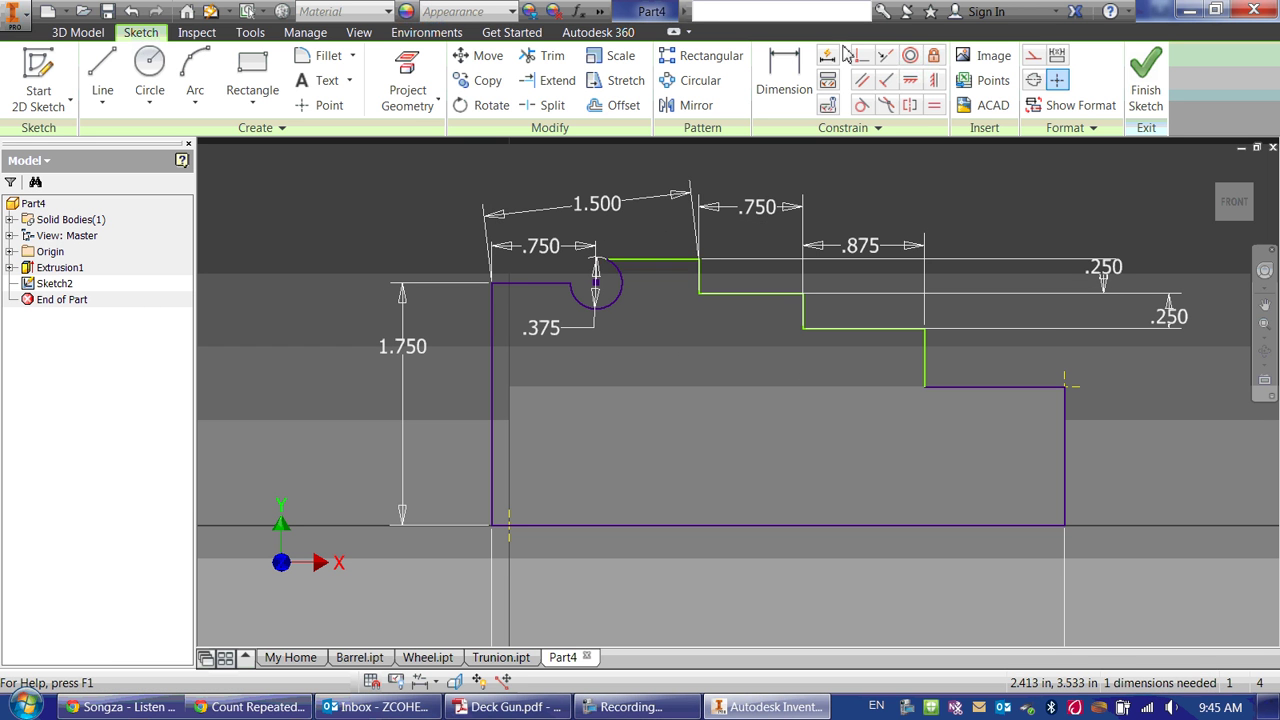
{"action": "left_click", "coordinate": [909, 82]}
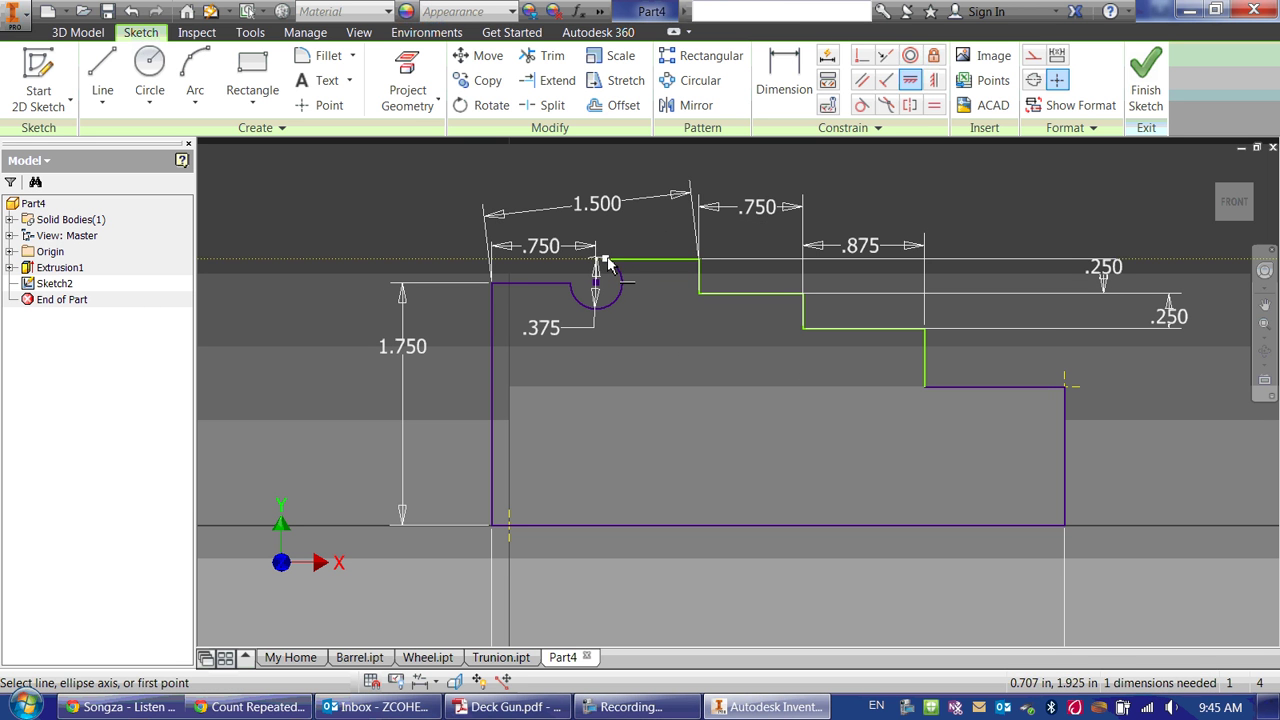
{"action": "left_click", "coordinate": [608, 263]}
{"action": "left_click", "coordinate": [570, 287]}
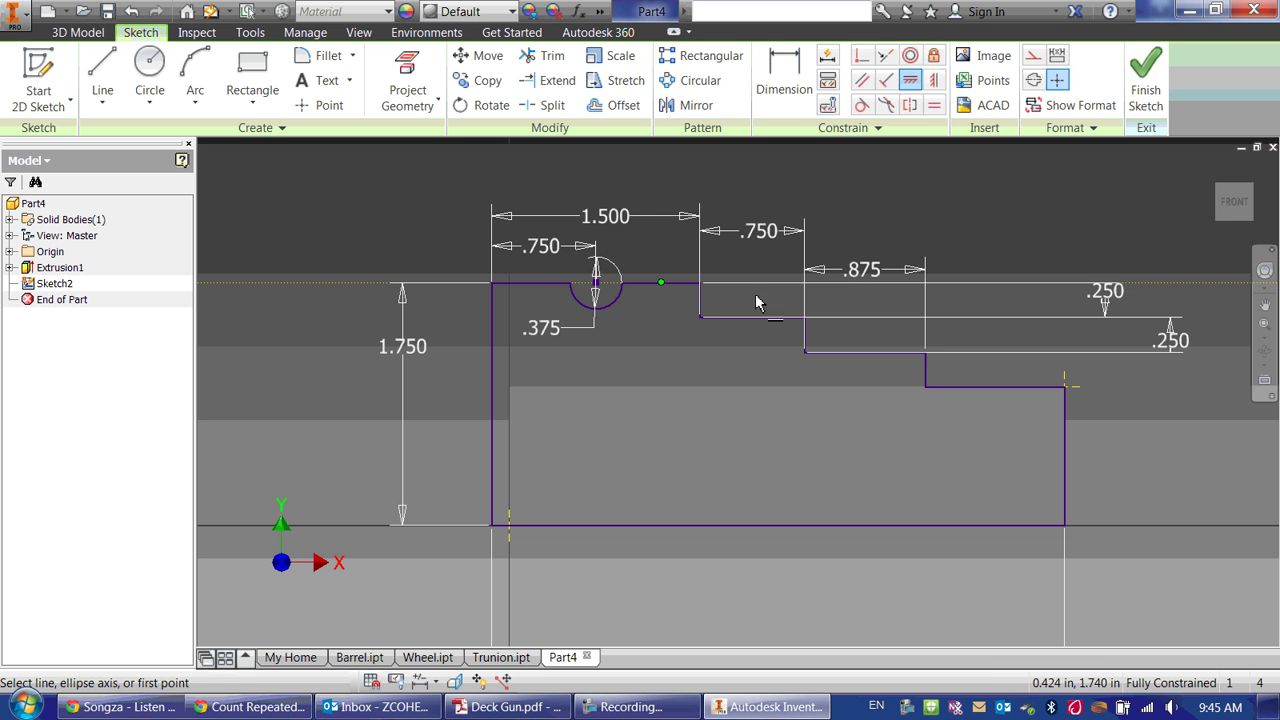
{"action": "key", "text": "Escape"}
- Extrude the notched profile as a .25 deep cut, creating Extrusion2
{"action": "key", "text": "e"}
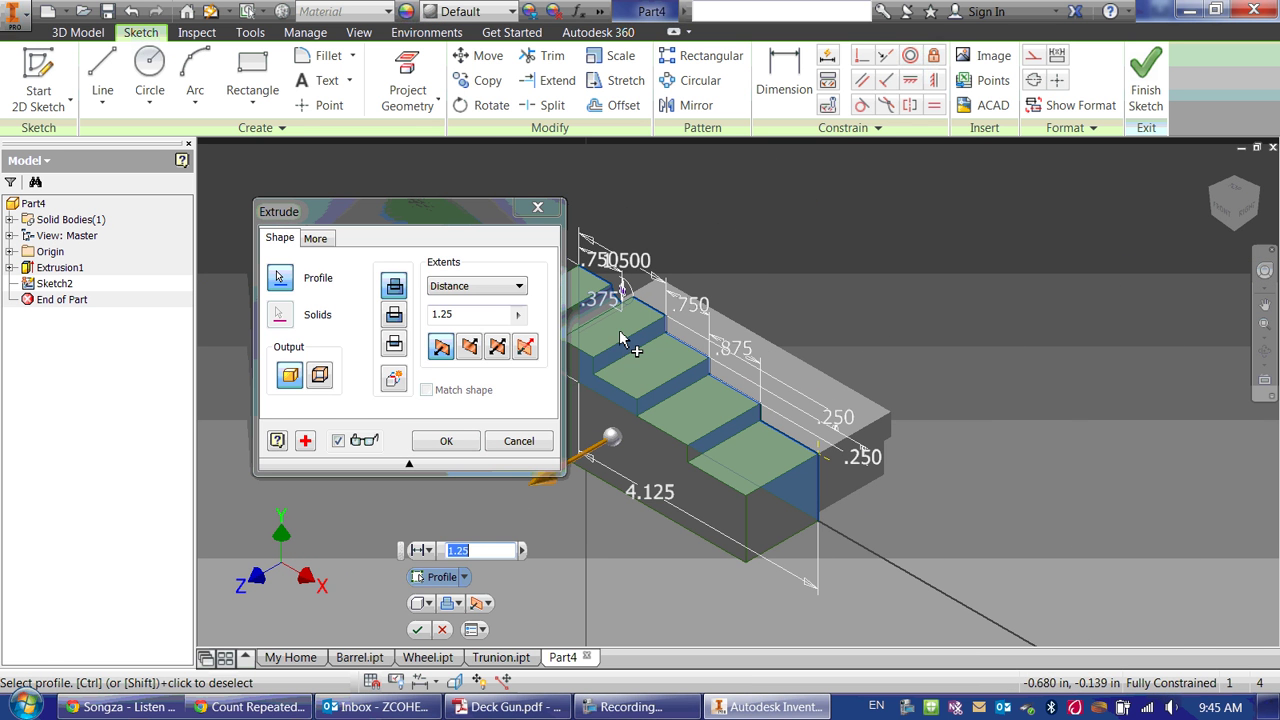
{"action": "type", "text": ".25"}
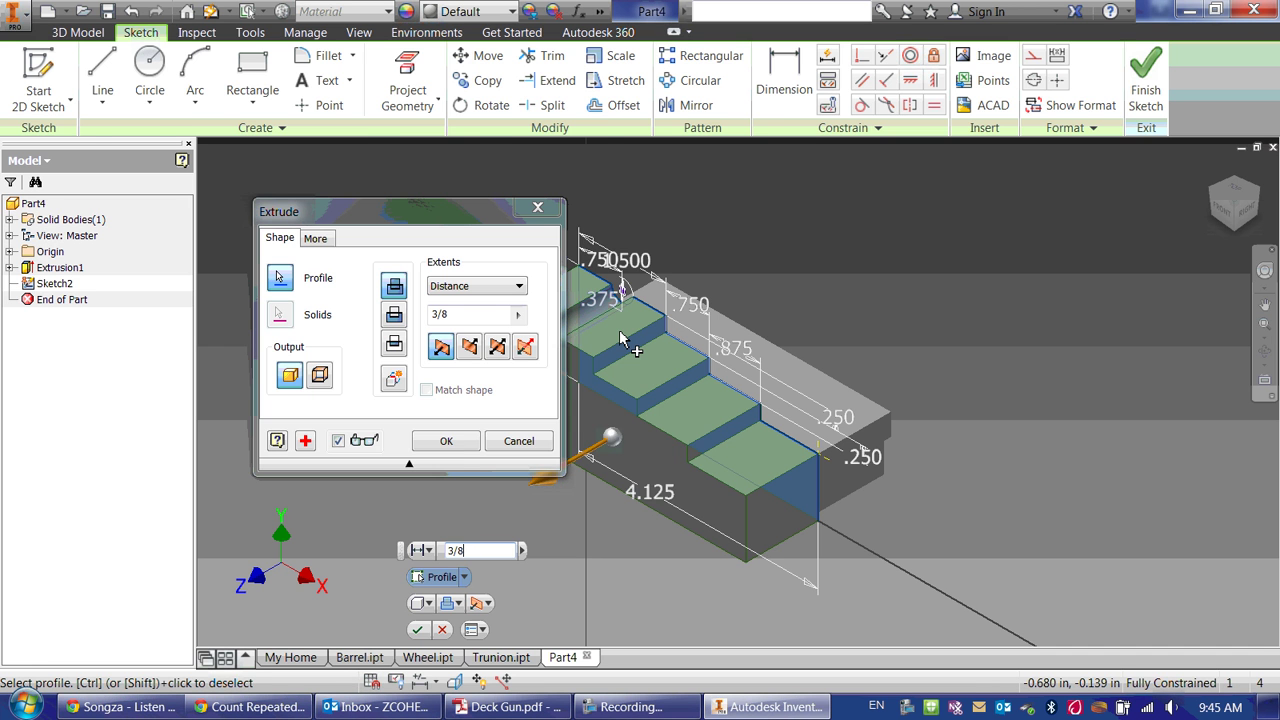
{"action": "key", "text": "Return"}
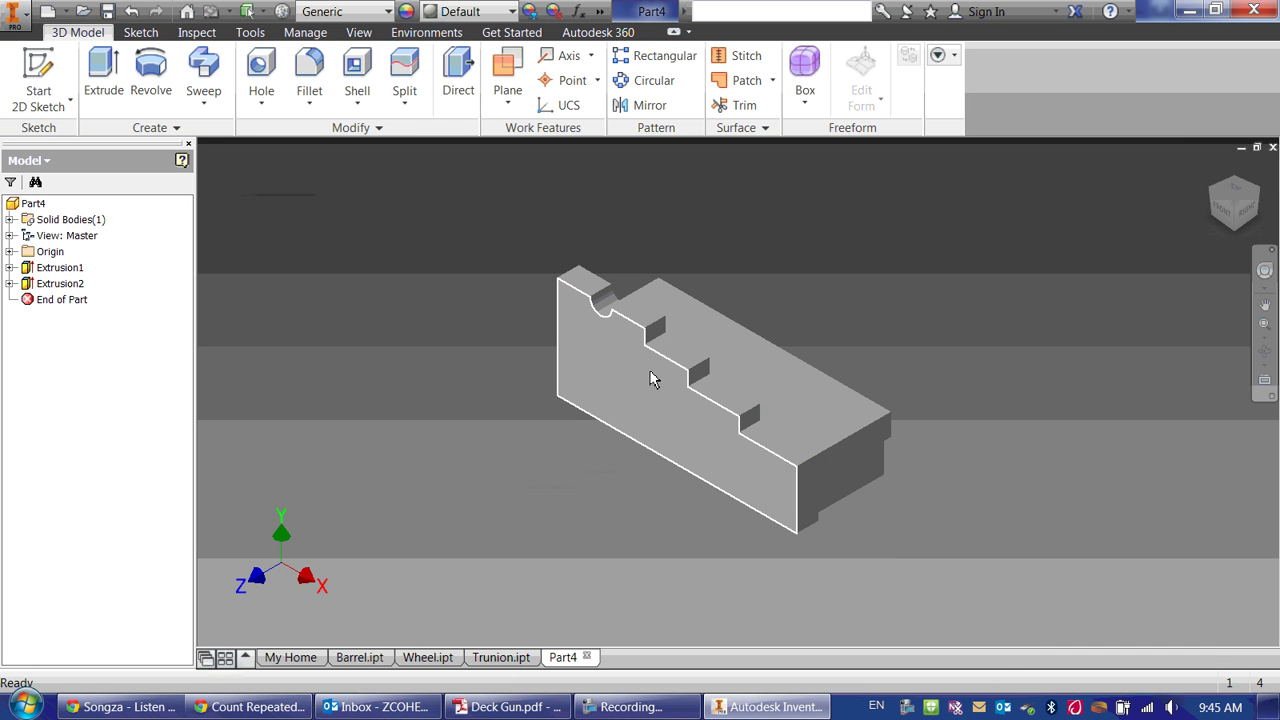
- Orbit around the carriage to inspect the notches, then return to the isometric home view
{"action": "middle_click_drag", "start_coordinate": [646, 424], "coordinate": [616, 345], "text": "shift"}
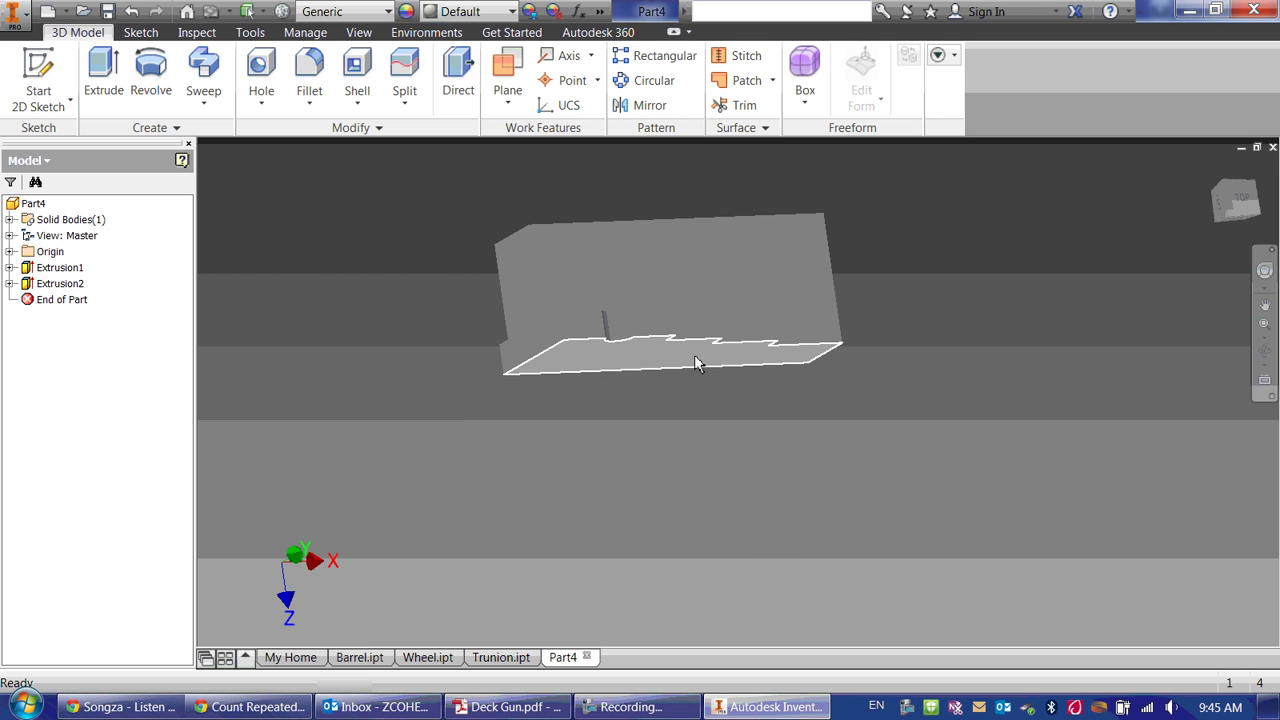
{"action": "middle_click_drag", "start_coordinate": [694, 356], "coordinate": [745, 408]}
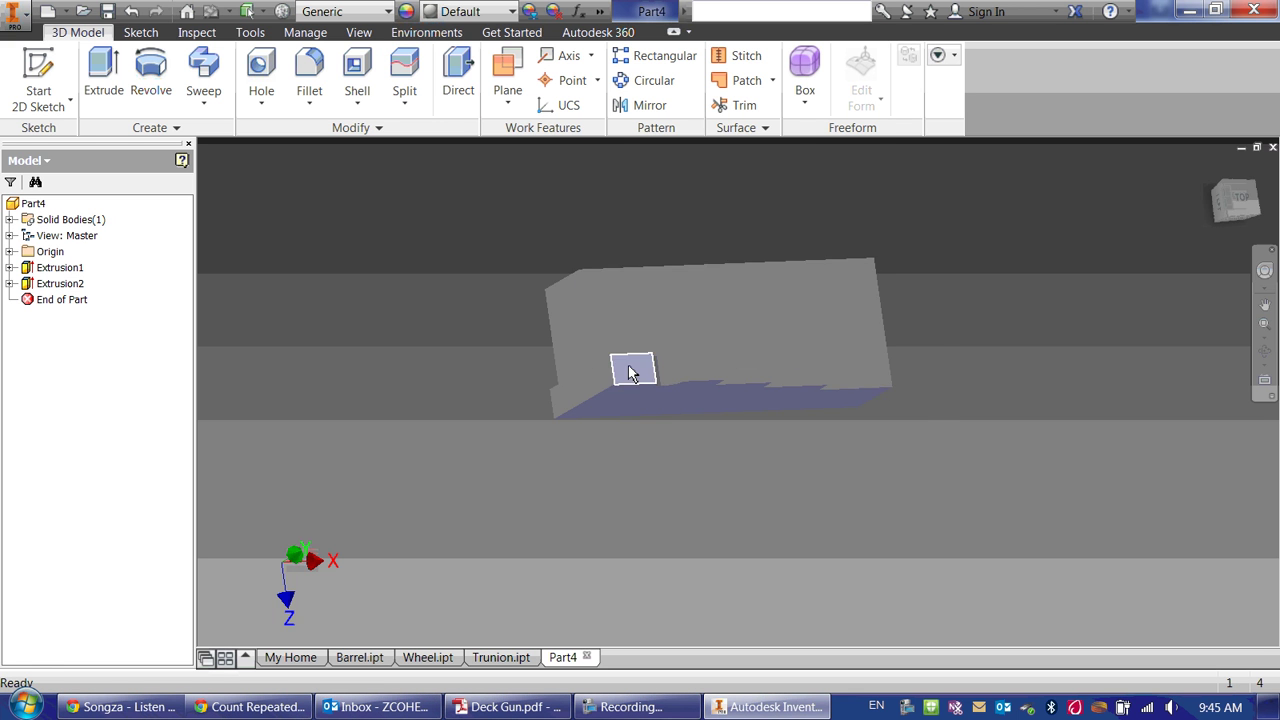
{"action": "key", "text": "F4"}
{"action": "left_click_drag", "start_coordinate": [610, 380], "coordinate": [545, 395]}
{"action": "left_click", "coordinate": [1221, 182]}
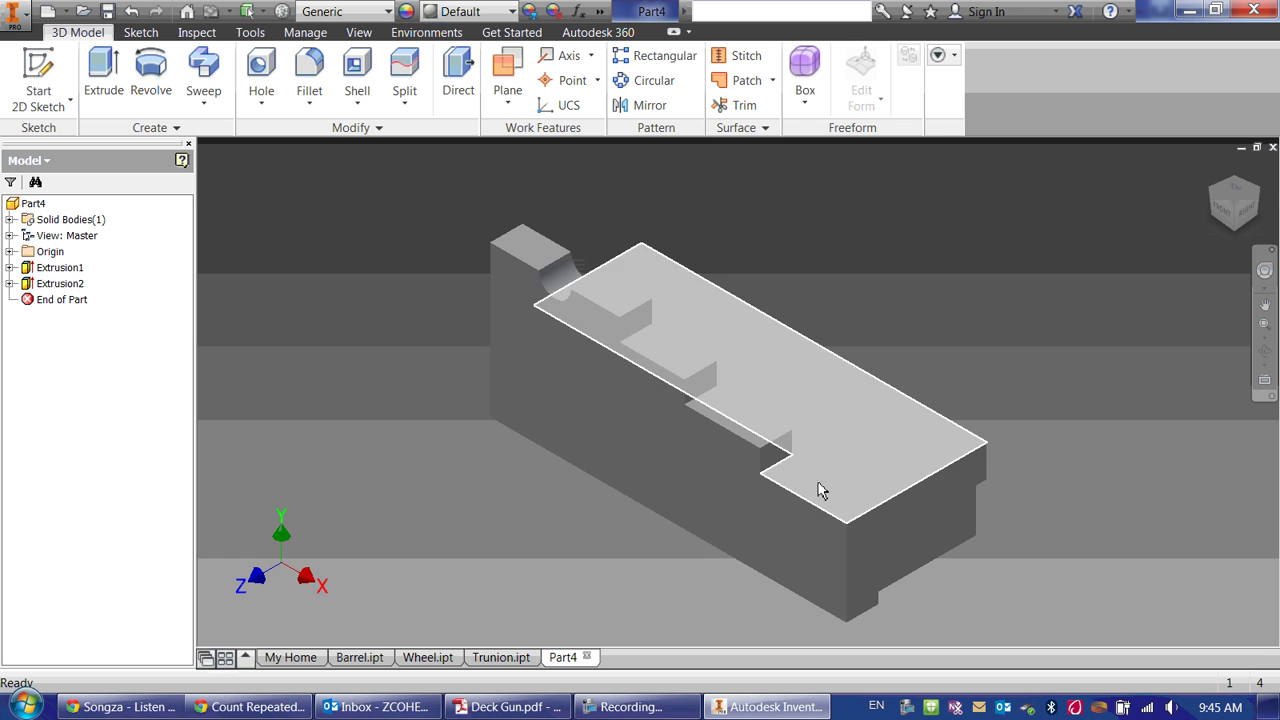
- Create Work Plane1 midway between the carriage's L-shaped face and its opposite face
{"action": "left_click", "coordinate": [499, 76]}
{"action": "middle_click_drag", "start_coordinate": [886, 414], "coordinate": [640, 362], "text": "shift"}
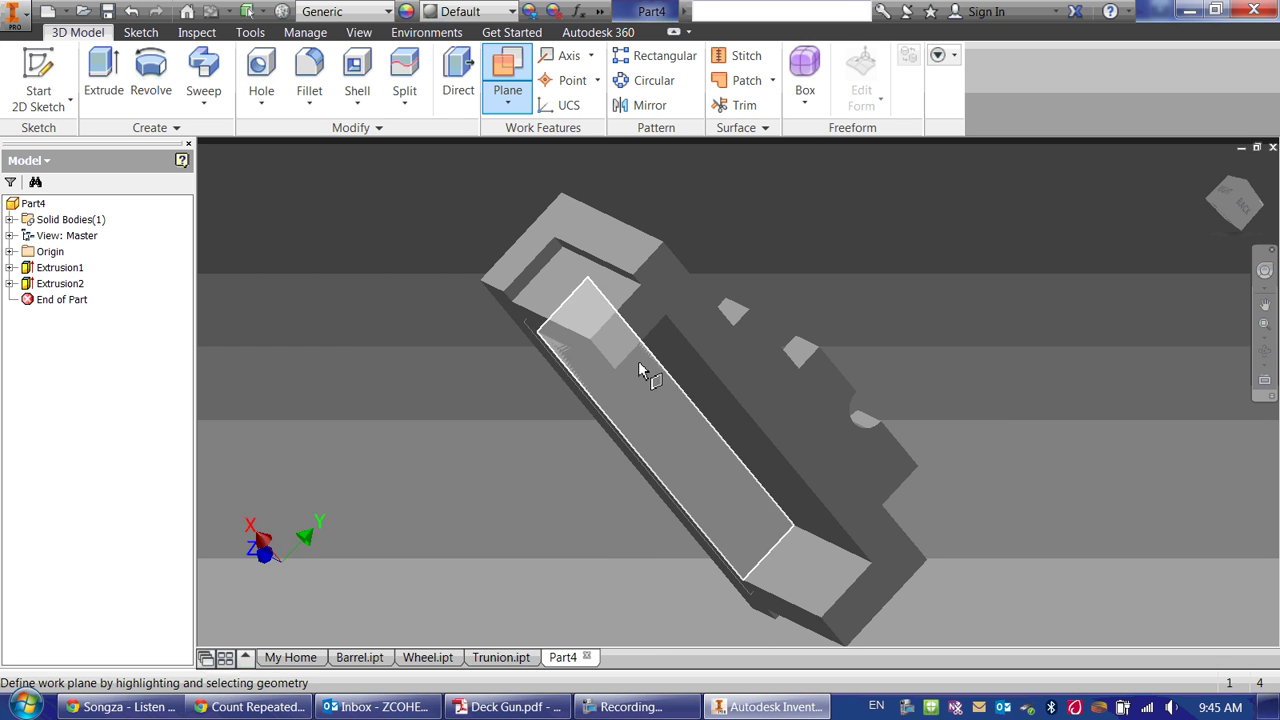
{"action": "left_click", "coordinate": [700, 342]}
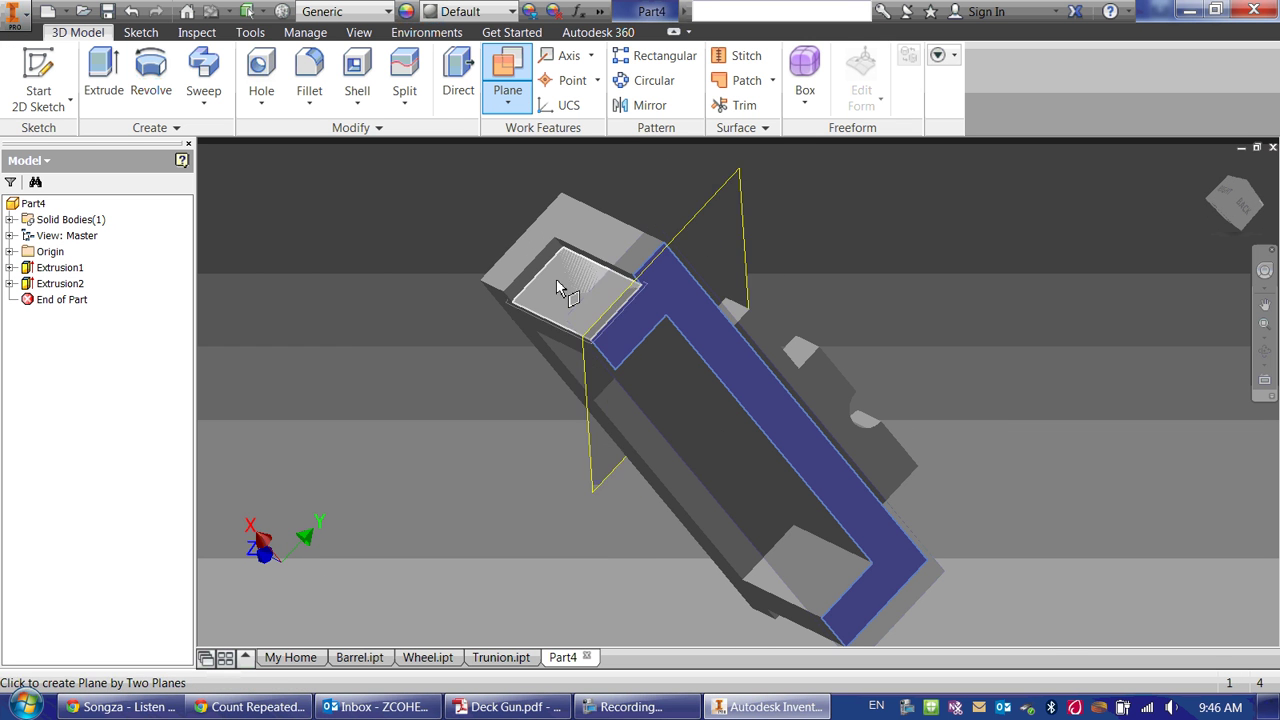
{"action": "middle_click_drag", "start_coordinate": [556, 279], "coordinate": [466, 300], "text": "shift"}
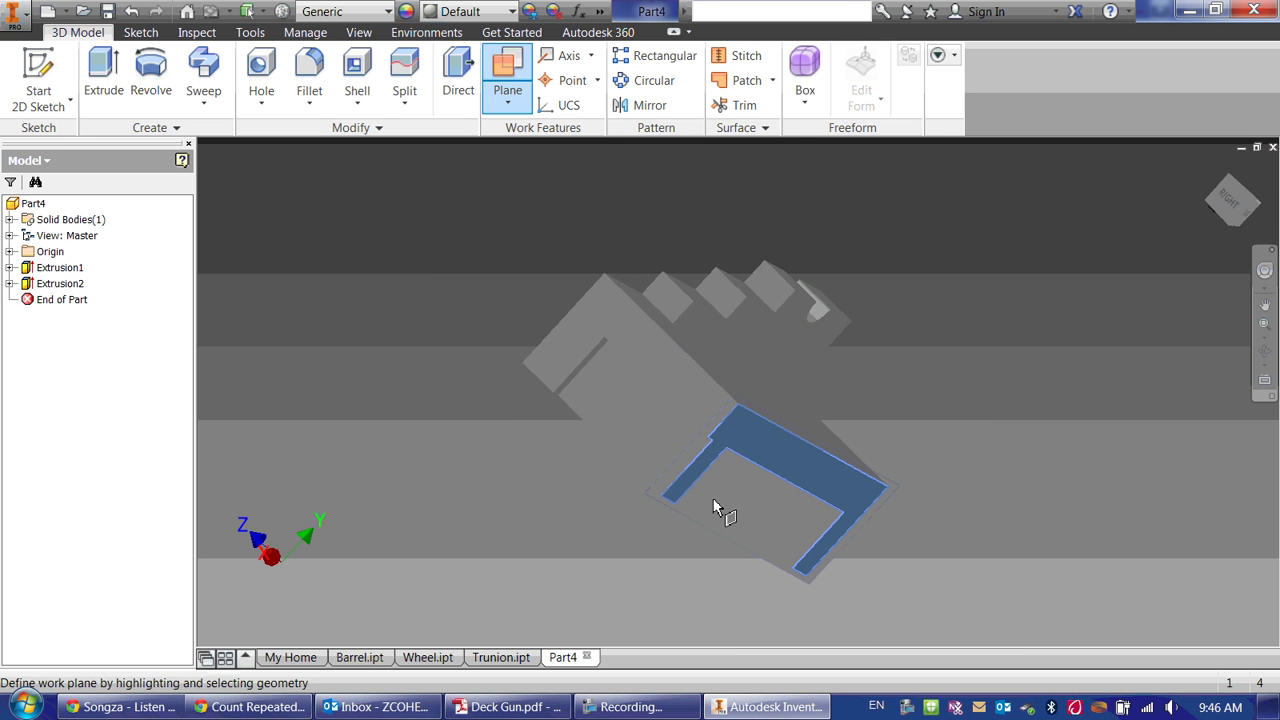
{"action": "middle_click_drag", "start_coordinate": [760, 470], "coordinate": [729, 477], "text": "shift"}
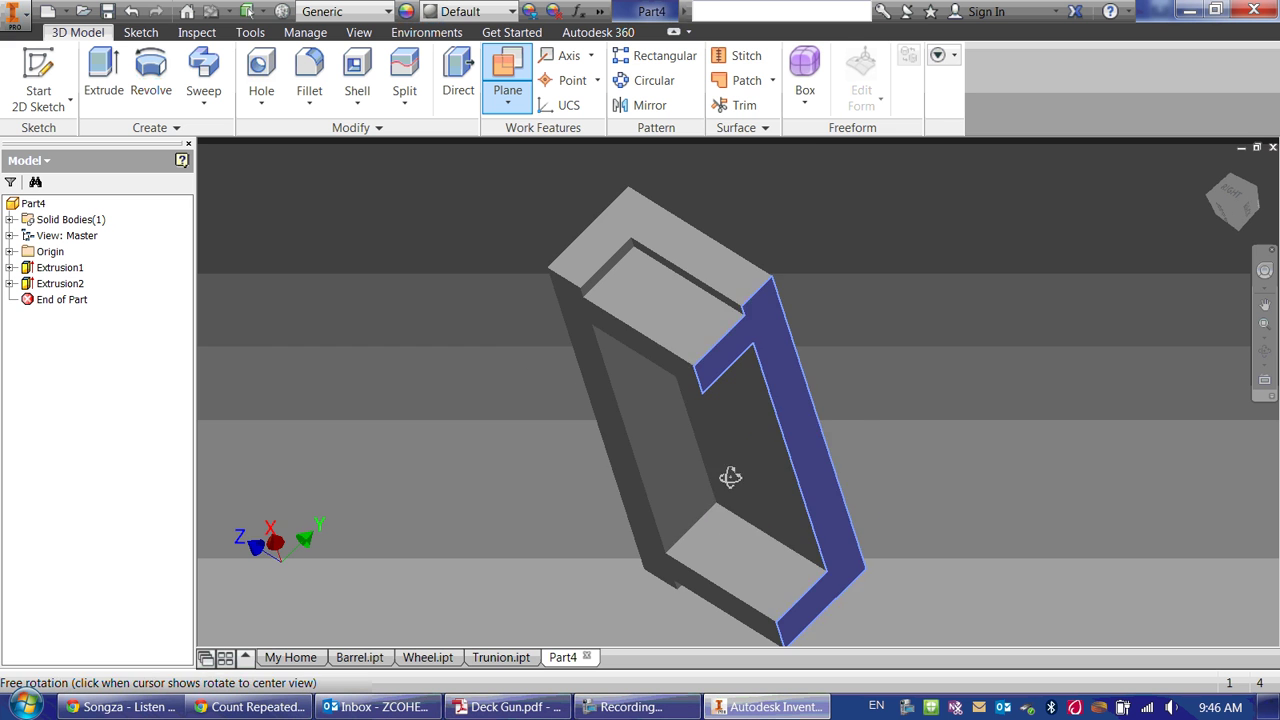
{"action": "left_click", "coordinate": [648, 447]}
{"action": "middle_click_drag", "start_coordinate": [440, 306], "coordinate": [456, 370], "text": "shift"}
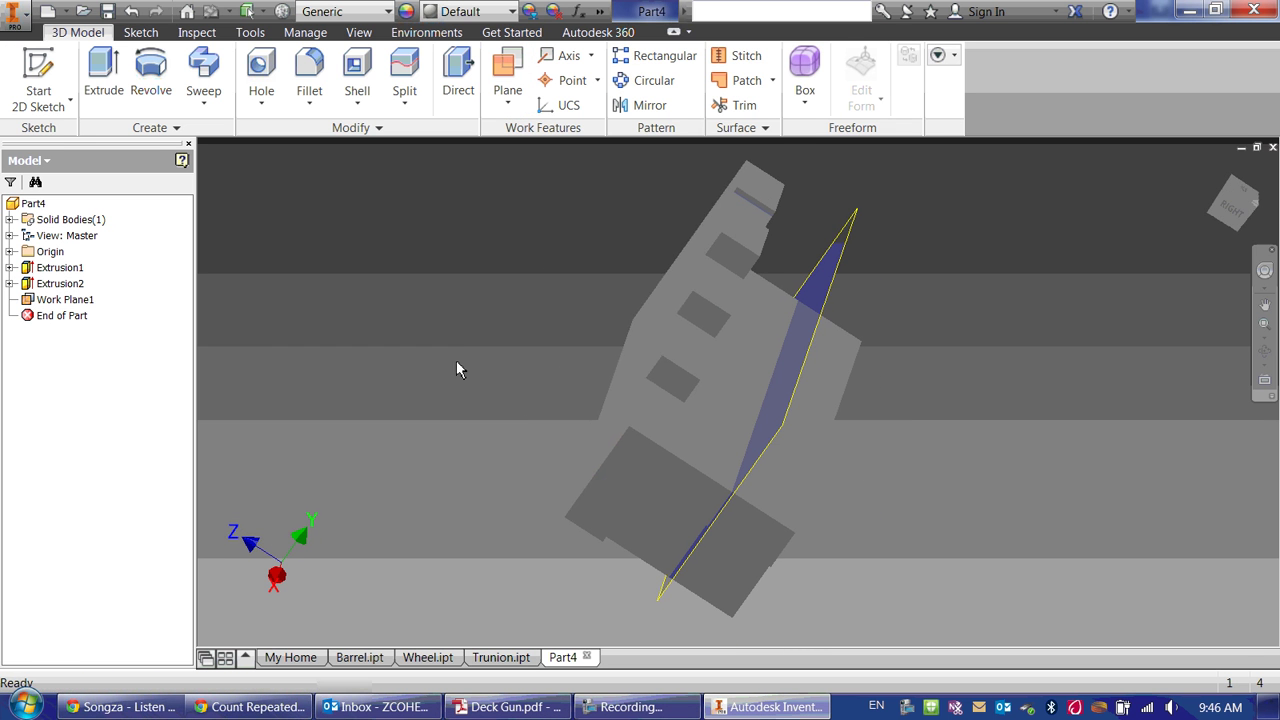
{"action": "left_click", "coordinate": [1230, 205]}
{"action": "middle_click_drag", "start_coordinate": [763, 351], "coordinate": [698, 380], "text": "shift"}
{"action": "left_click", "coordinate": [661, 354]}
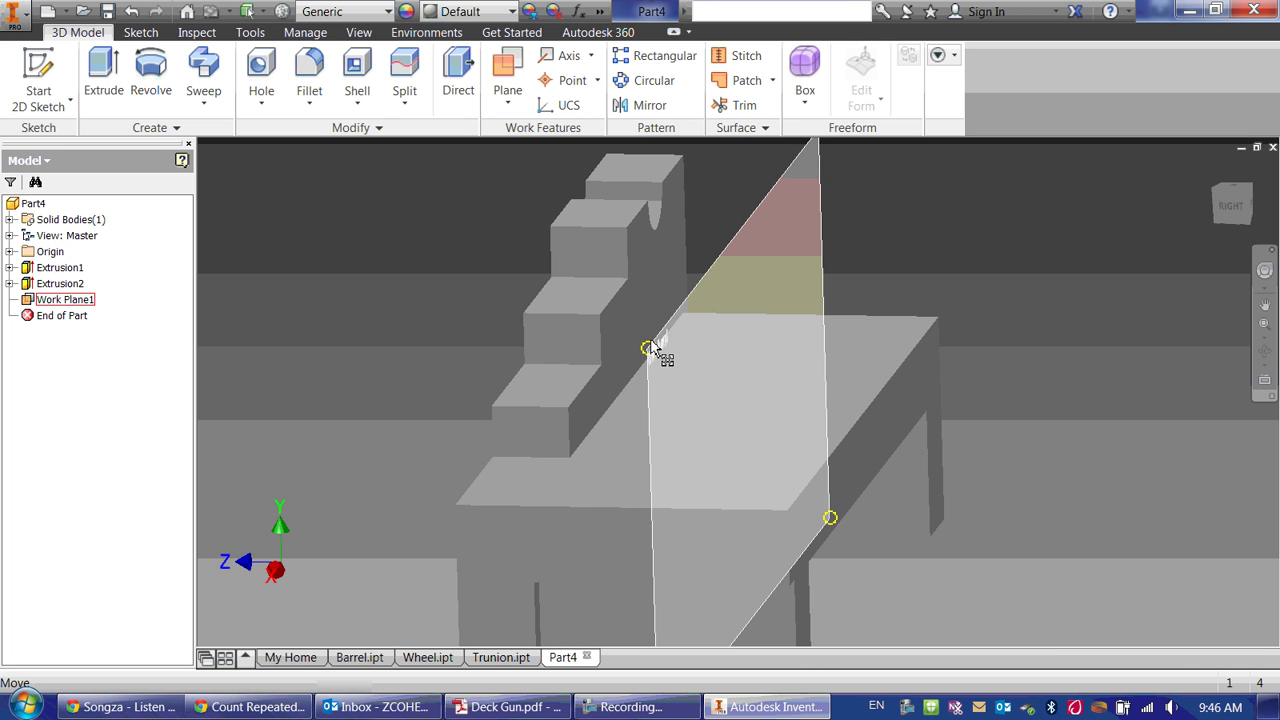
{"action": "key", "text": "Escape"}
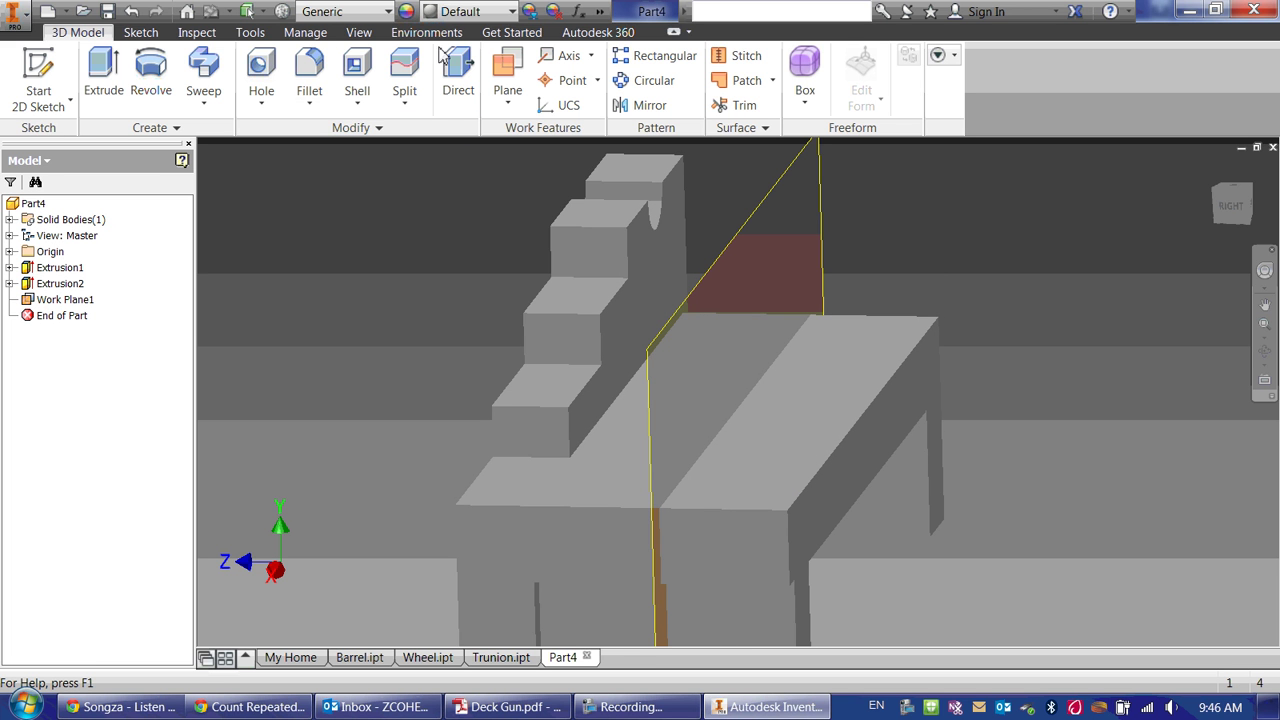
{"action": "left_click", "coordinate": [640, 104]}
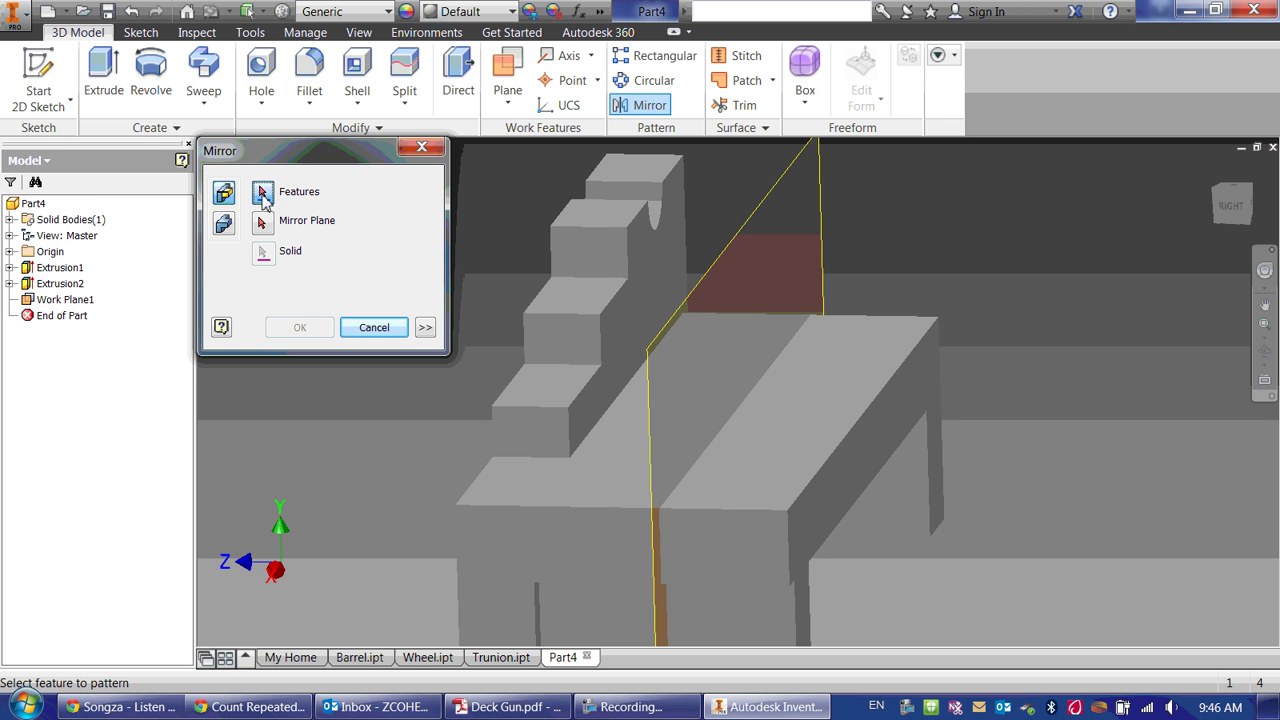
{"action": "left_click", "coordinate": [617, 283]}
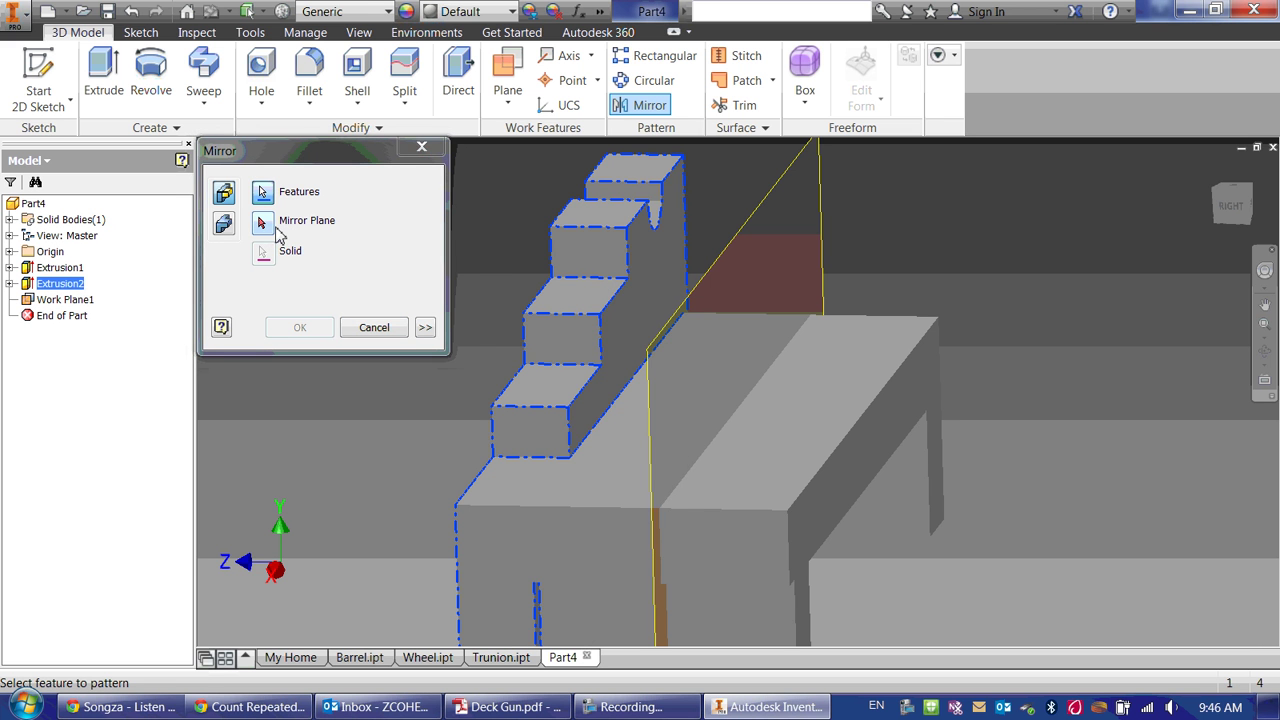
{"action": "left_click", "coordinate": [262, 221]}
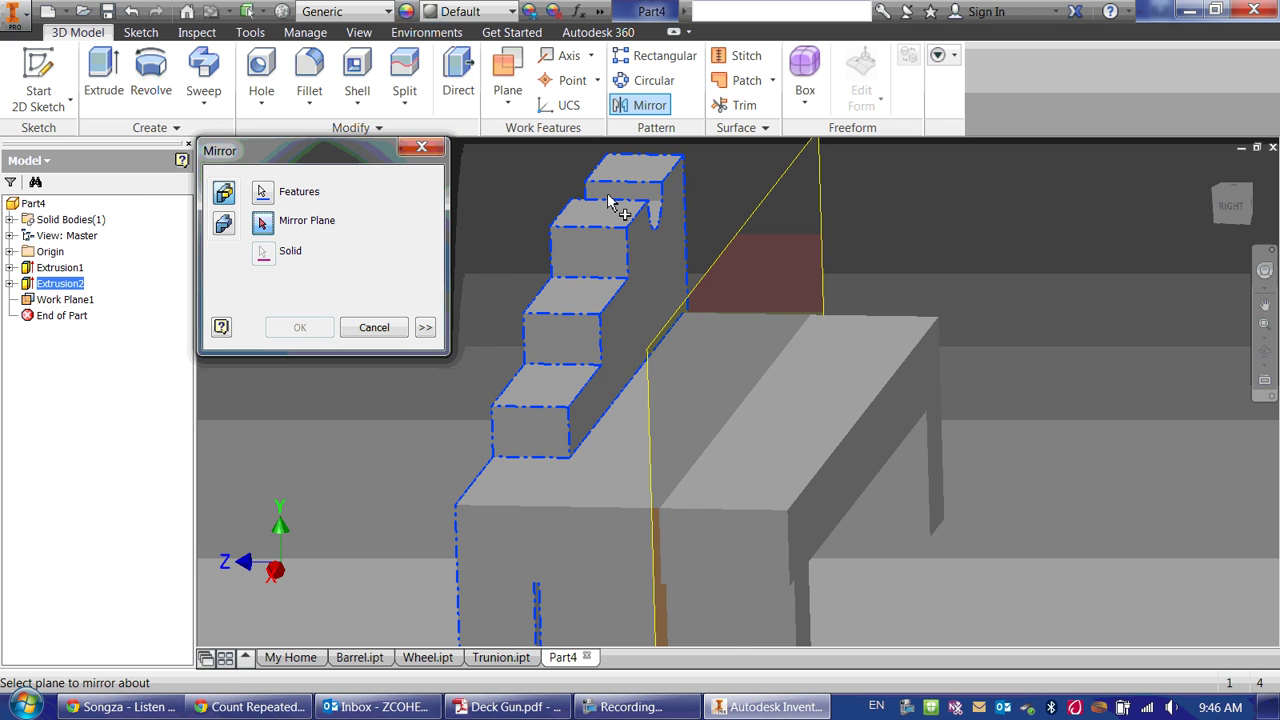
{"action": "left_click", "coordinate": [755, 228]}
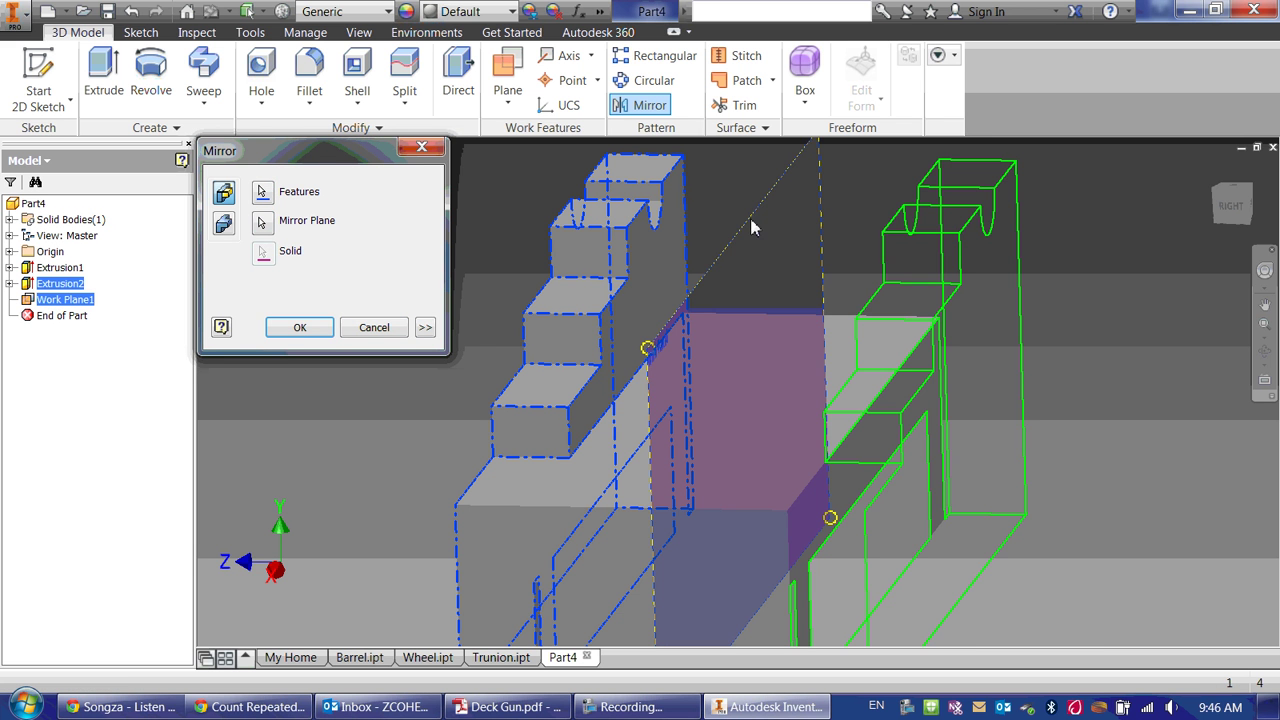
{"action": "left_click", "coordinate": [297, 334]}
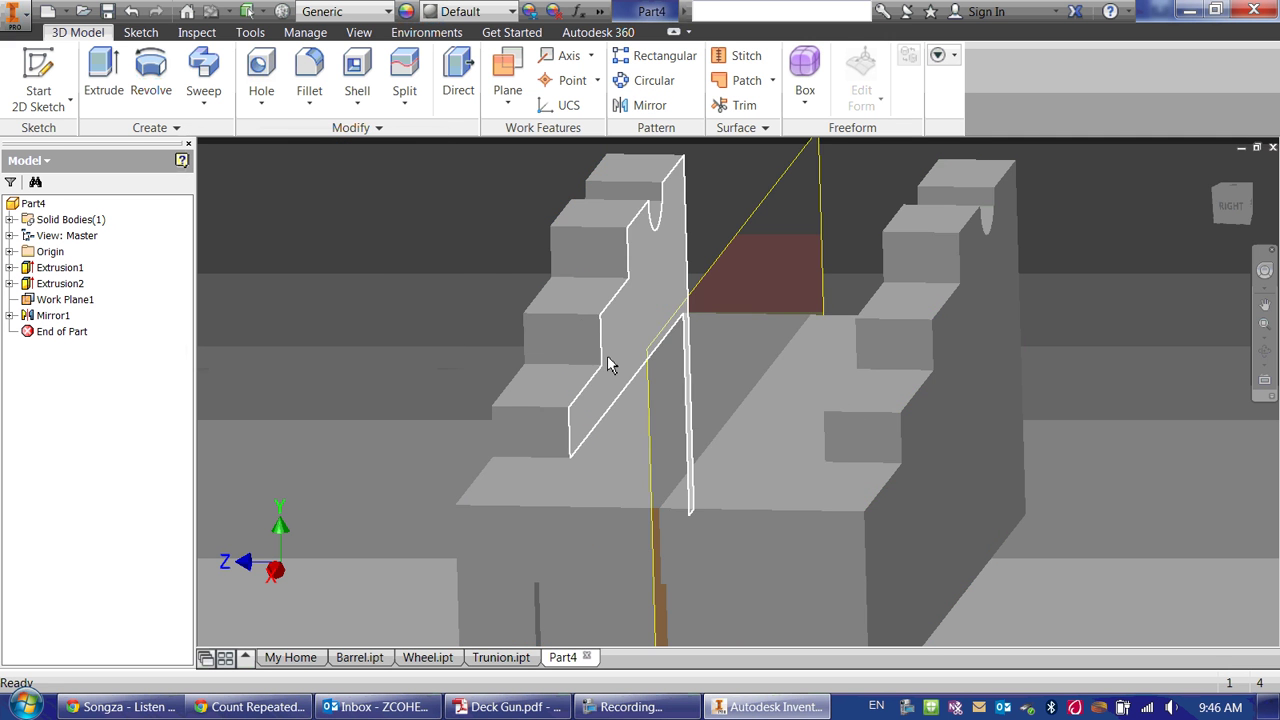
{"action": "key", "text": "F4"}
{"action": "mouse_move", "coordinate": [396, 280]}
{"action": "left_mouse_down"}
{"action": "mouse_move", "coordinate": [409, 251]}
{"action": "mouse_move", "coordinate": [391, 291]}
{"action": "mouse_move", "coordinate": [429, 231]}
{"action": "mouse_move", "coordinate": [429, 289]}
{"action": "mouse_move", "coordinate": [403, 289]}
{"action": "left_mouse_up"}
{"action": "key", "text": "Escape"}
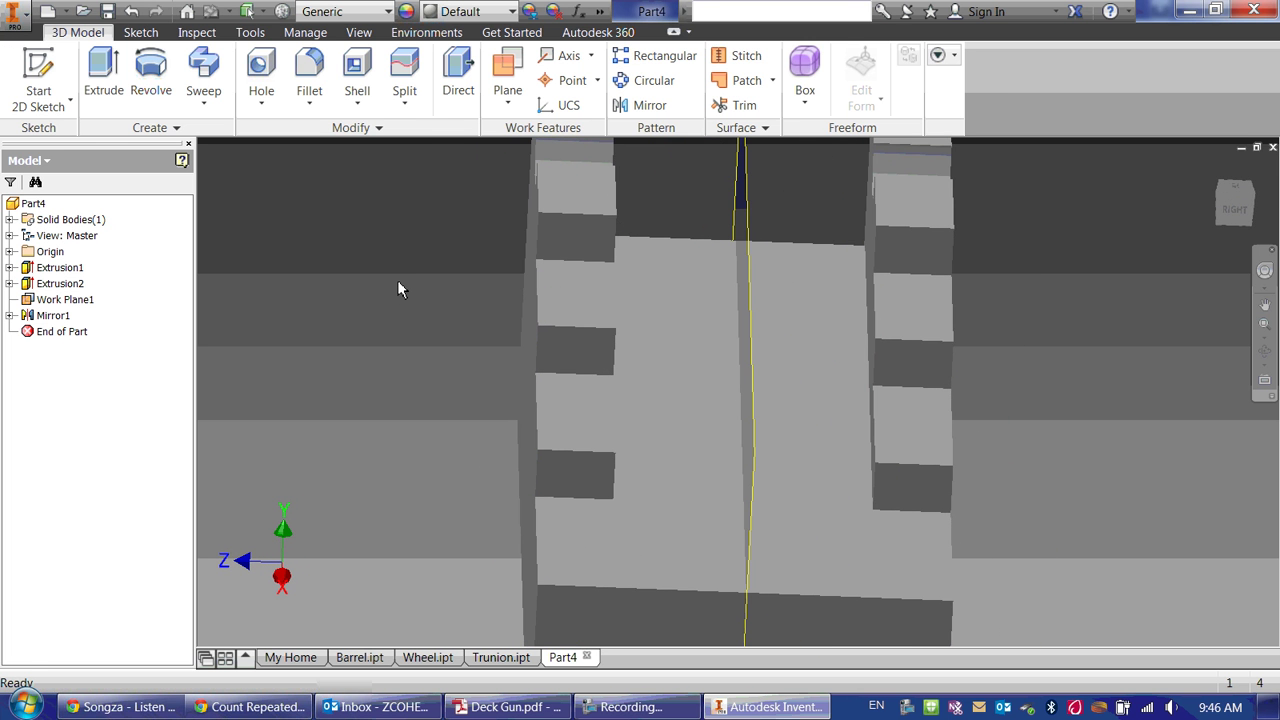
{"action": "key", "text": "ctrl+z"}
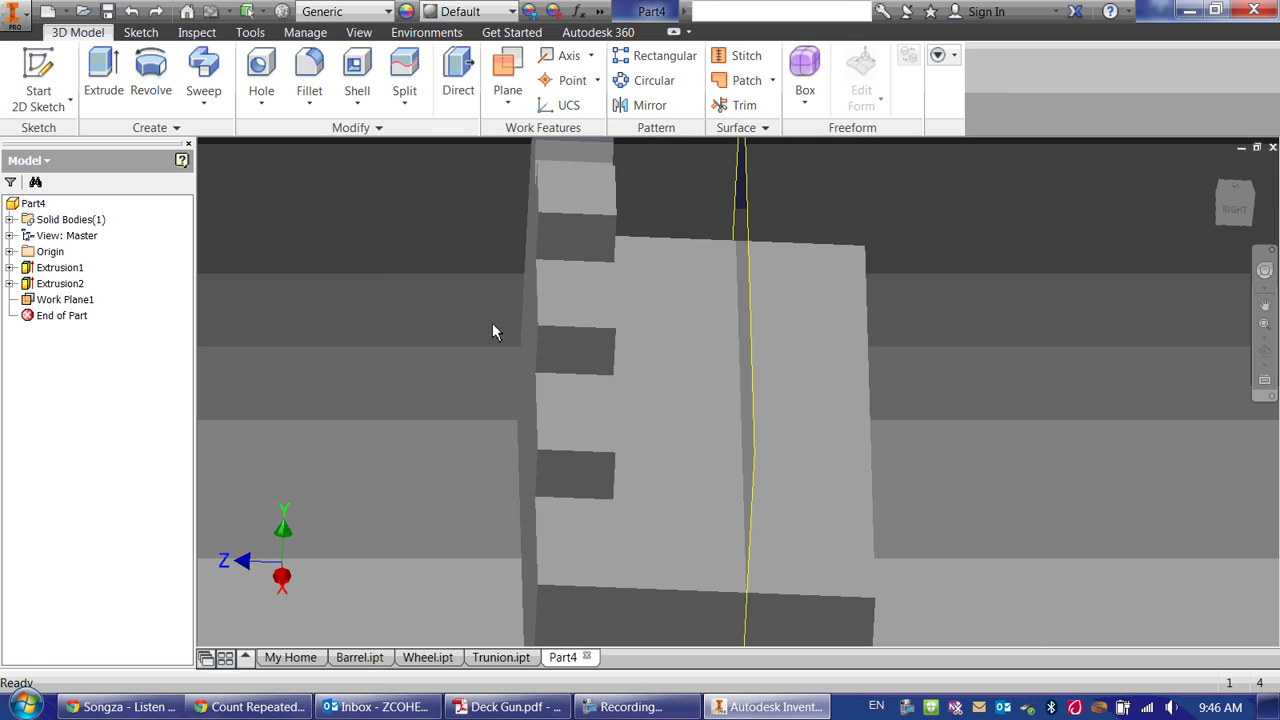
{"action": "middle_click_drag", "start_coordinate": [446, 321], "coordinate": [463, 294], "text": "shift"}
{"action": "left_click", "coordinate": [507, 707]}
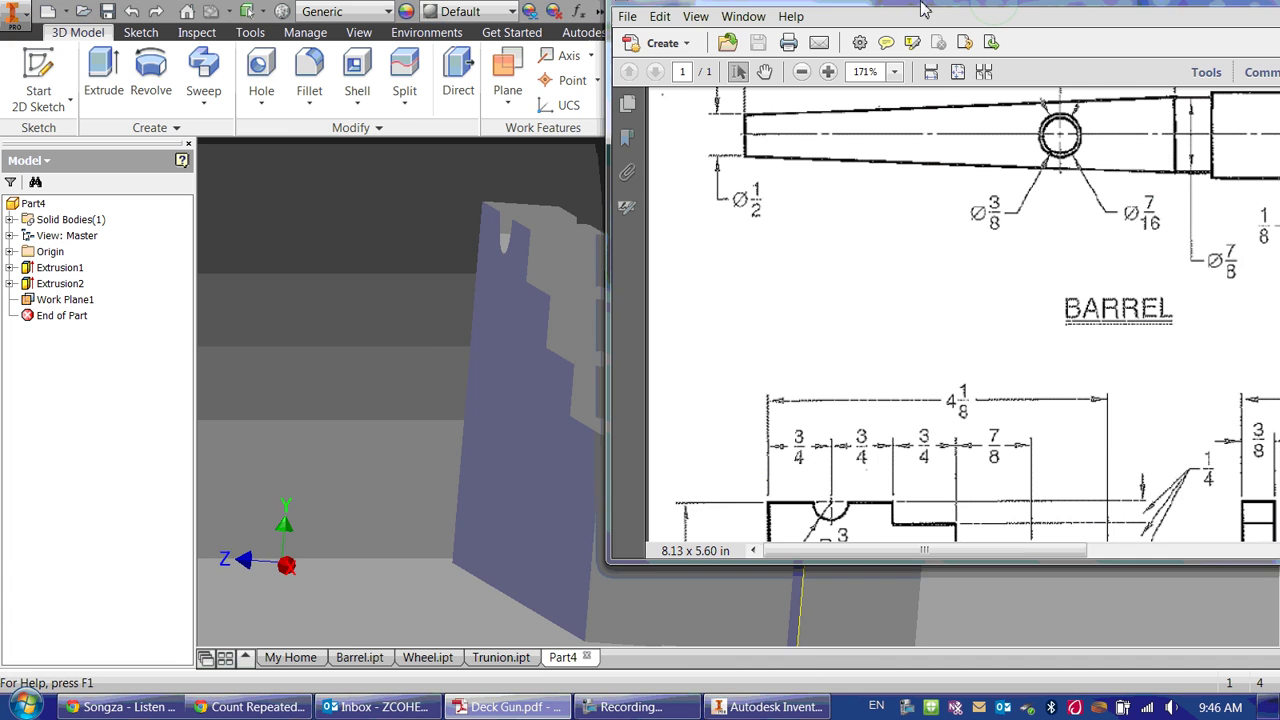
{"action": "double_click", "coordinate": [822, 9]}
{"action": "scroll", "coordinate": [654, 351], "scroll_direction": "down", "scroll_amount": 3}
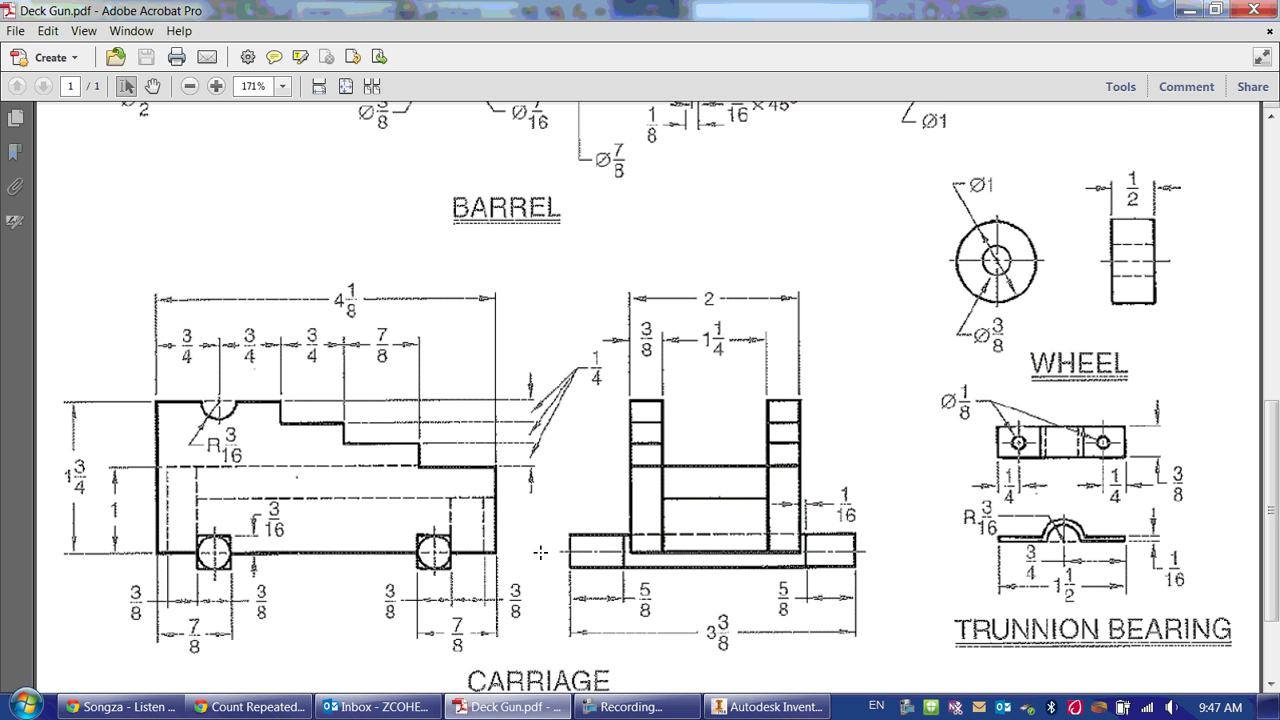
{"action": "left_click", "coordinate": [758, 707]}
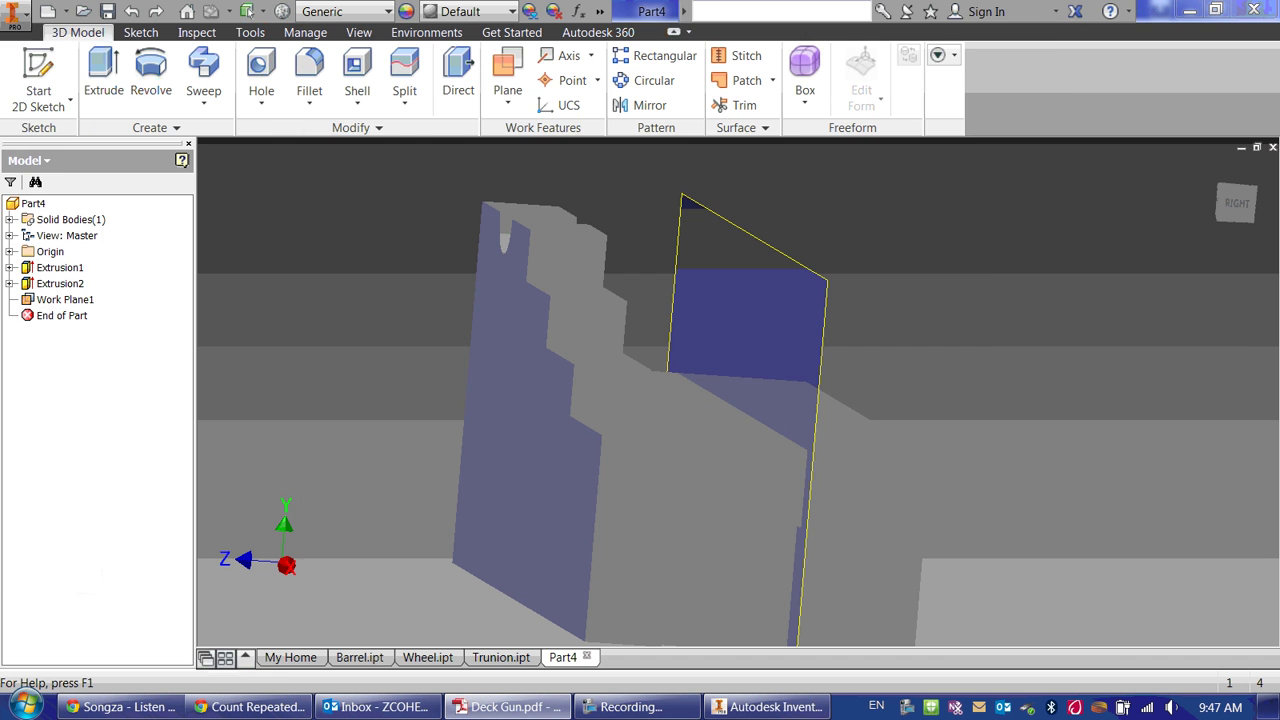
- Start Sketch3 on Work Plane1 with Slice Graphics turned on
{"action": "left_click", "coordinate": [38, 80]}
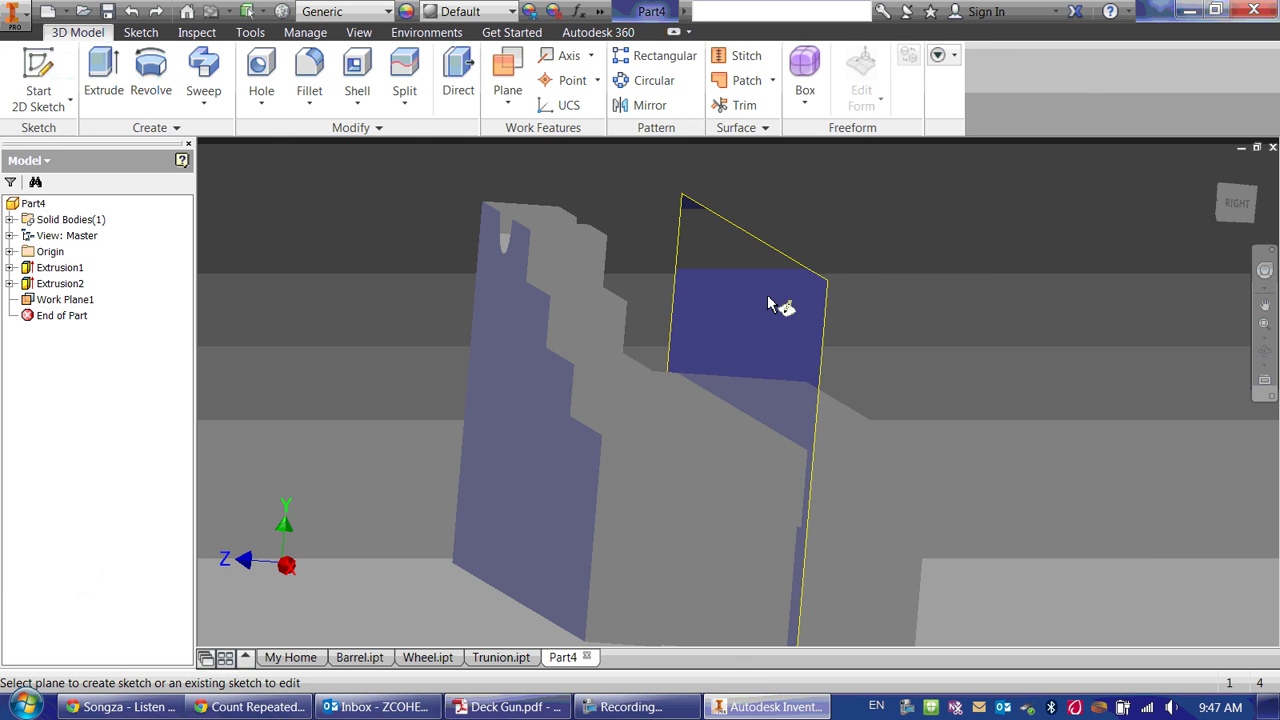
{"action": "left_click", "coordinate": [797, 282]}
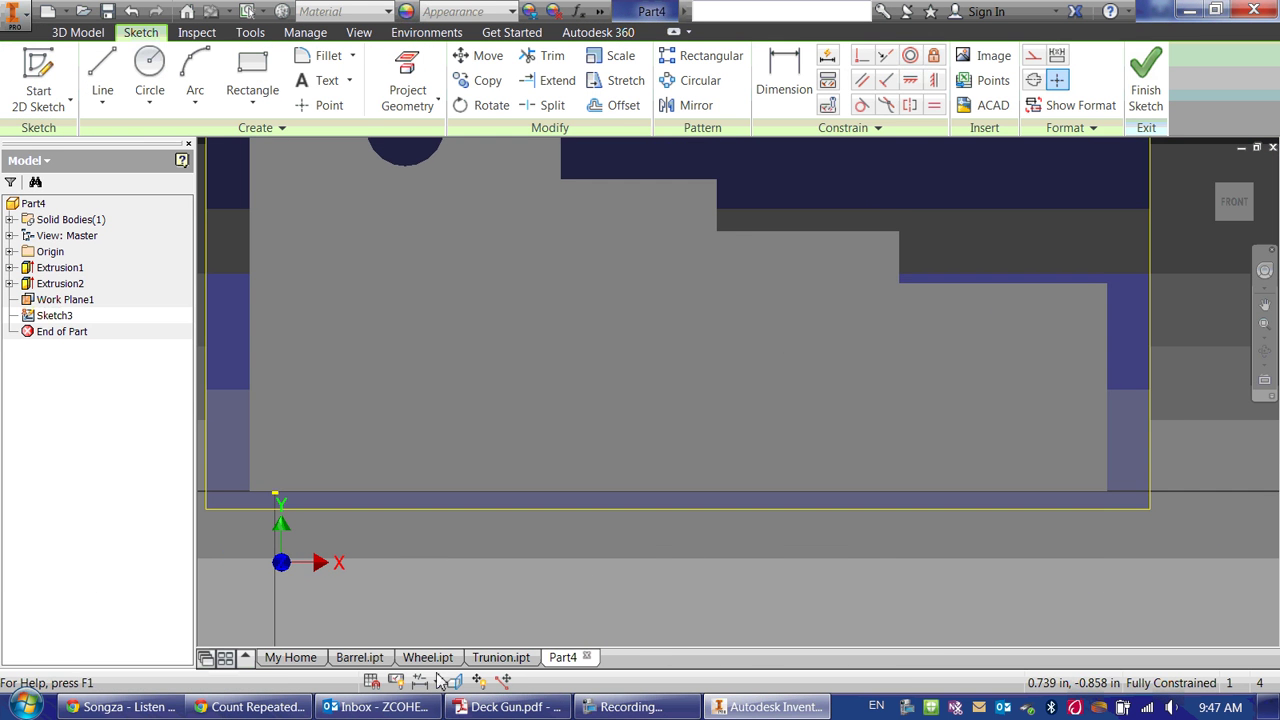
{"action": "left_click", "coordinate": [453, 681]}
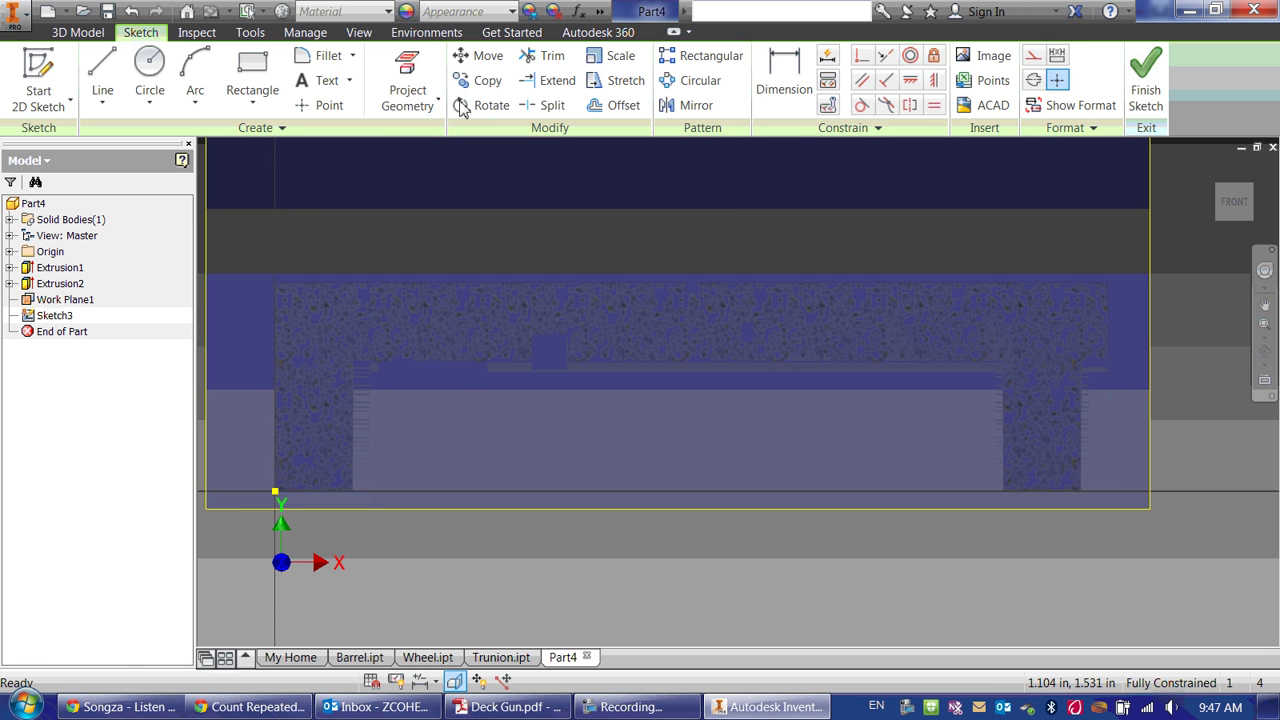
- Draw two .375 by .375 axle squares along the bottom of the carriage face
{"action": "left_click", "coordinate": [265, 73]}
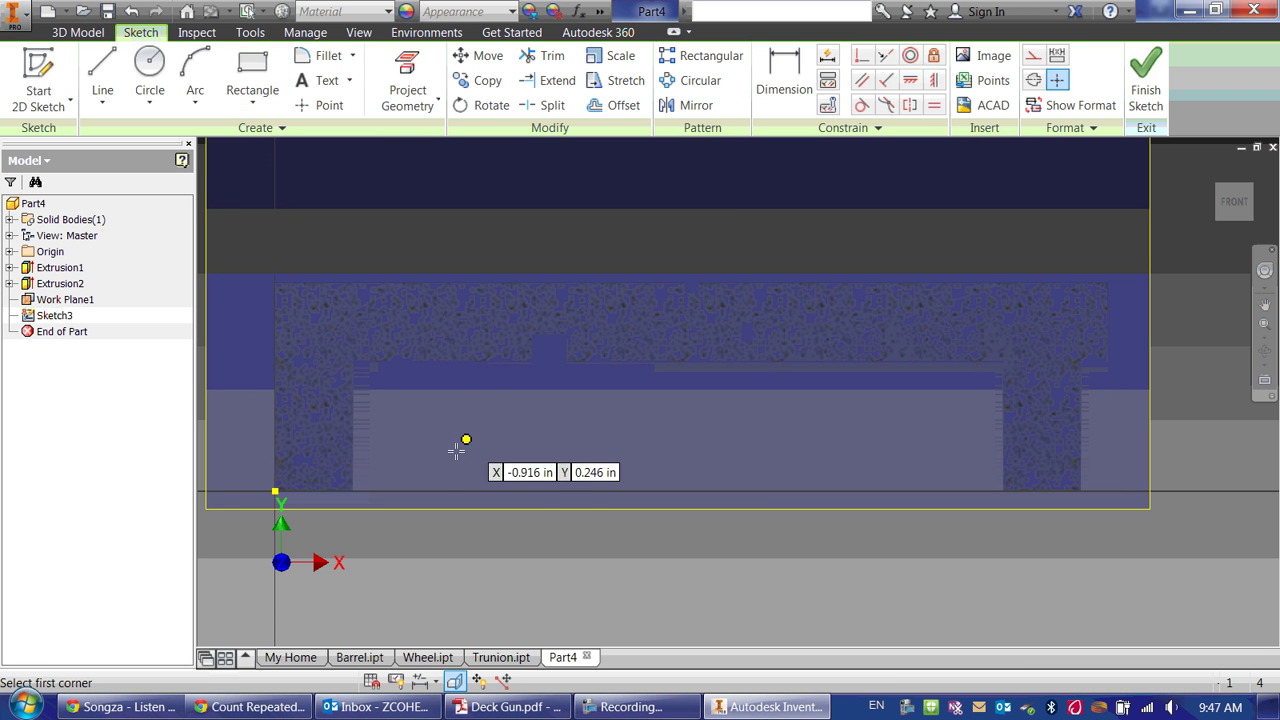
{"action": "left_click", "coordinate": [431, 490]}
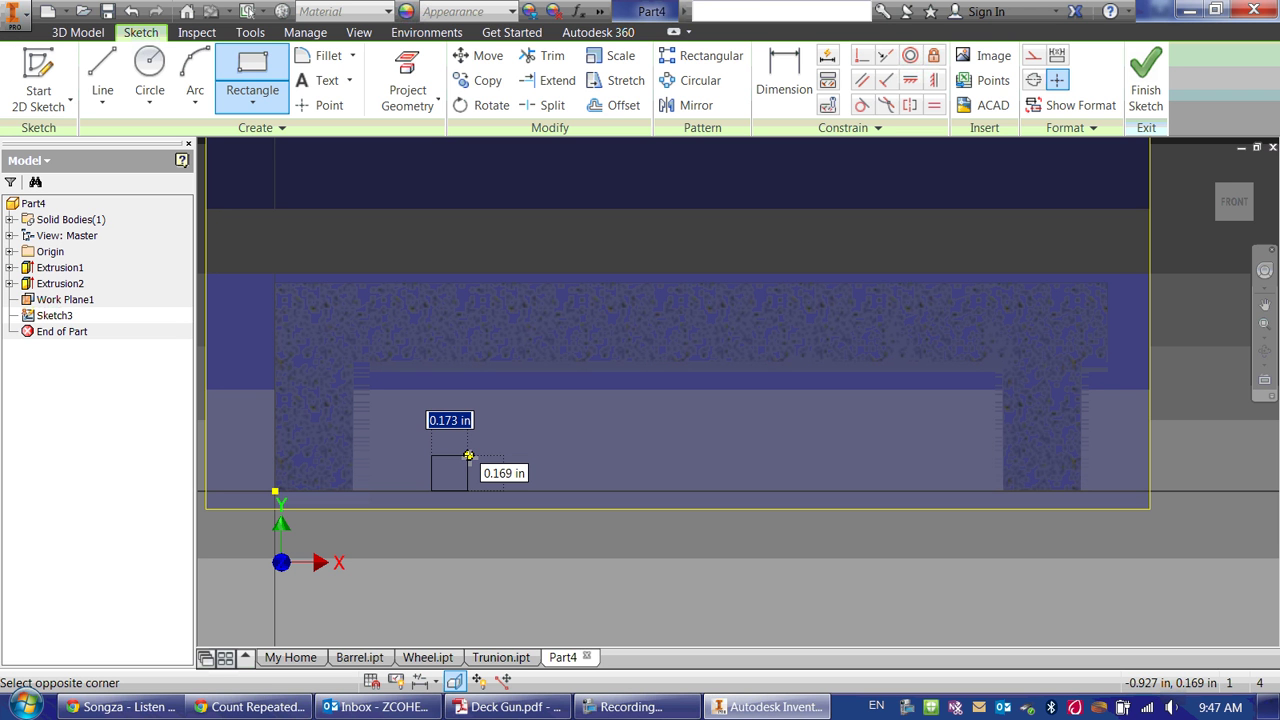
{"action": "type", "text": ".3"}
{"action": "key", "text": "Tab"}
{"action": "type", "text": ".375"}
{"action": "key", "text": "Return"}
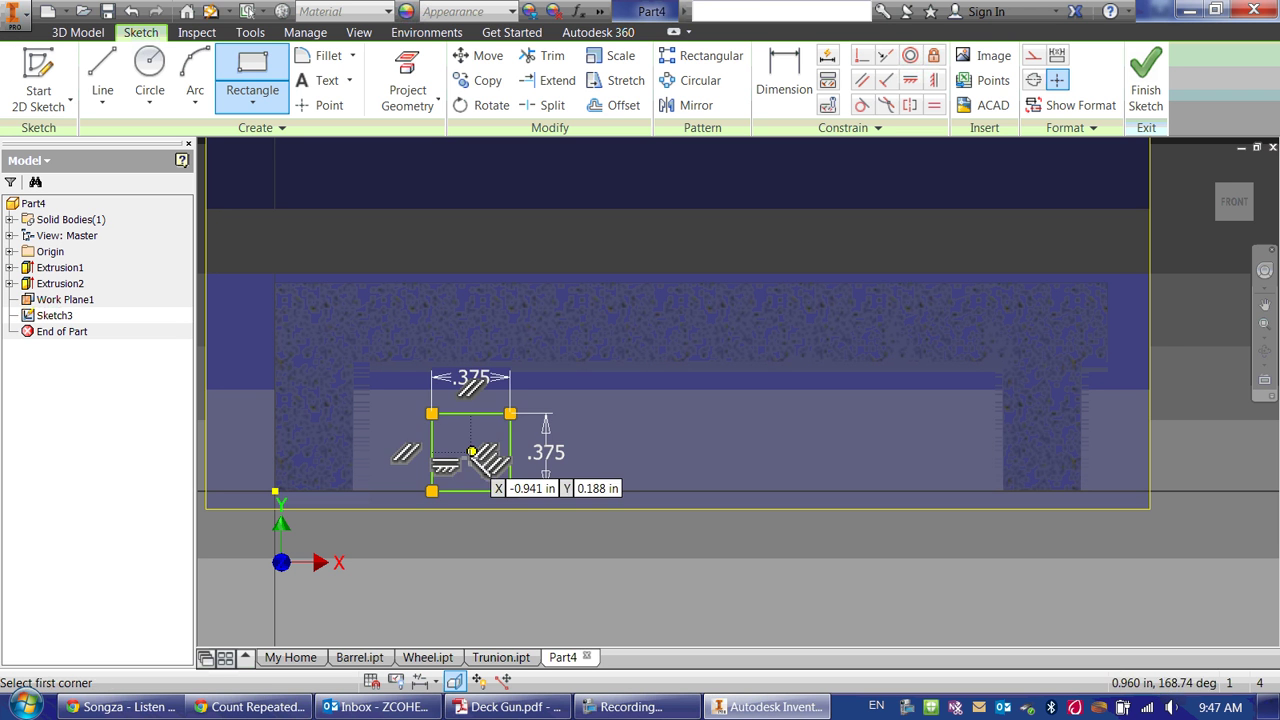
{"action": "left_click", "coordinate": [782, 490]}
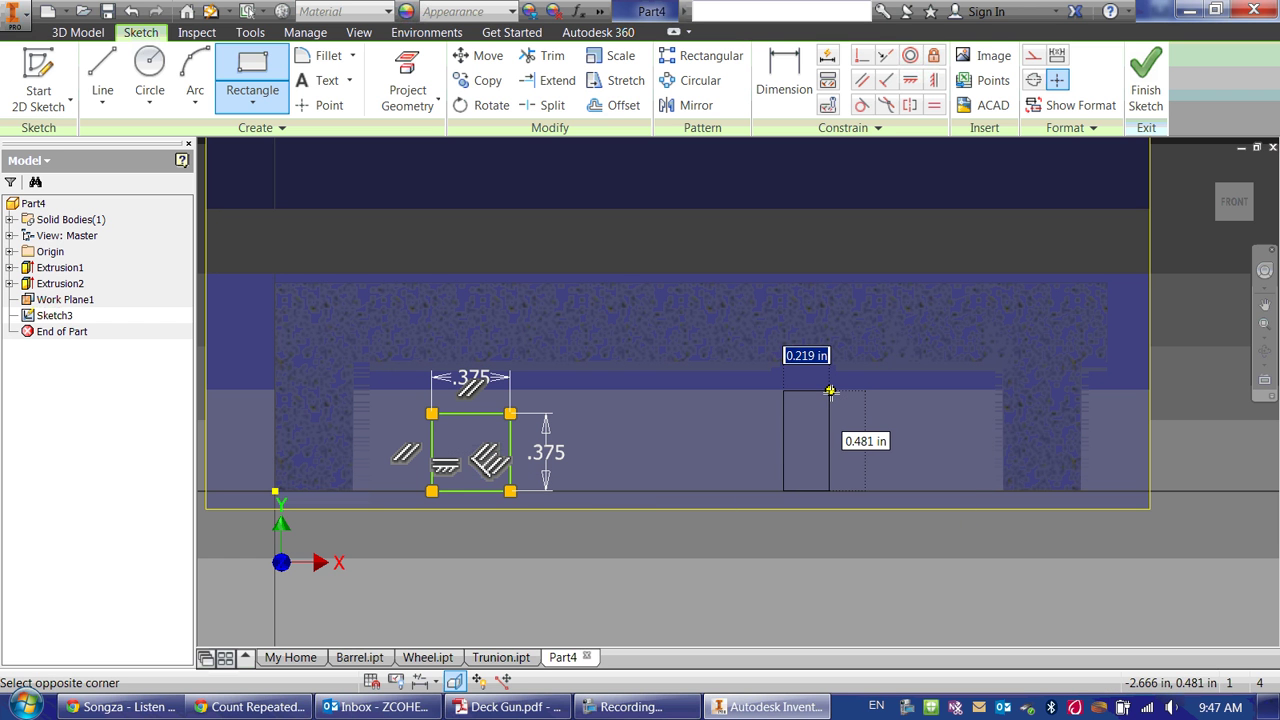
{"action": "type", "text": ".375"}
{"action": "key", "text": "Tab"}
{"action": "type", "text": ".375"}
{"action": "key", "text": "Tab"}
{"action": "key", "text": "Return"}
{"action": "key", "text": "Escape"}
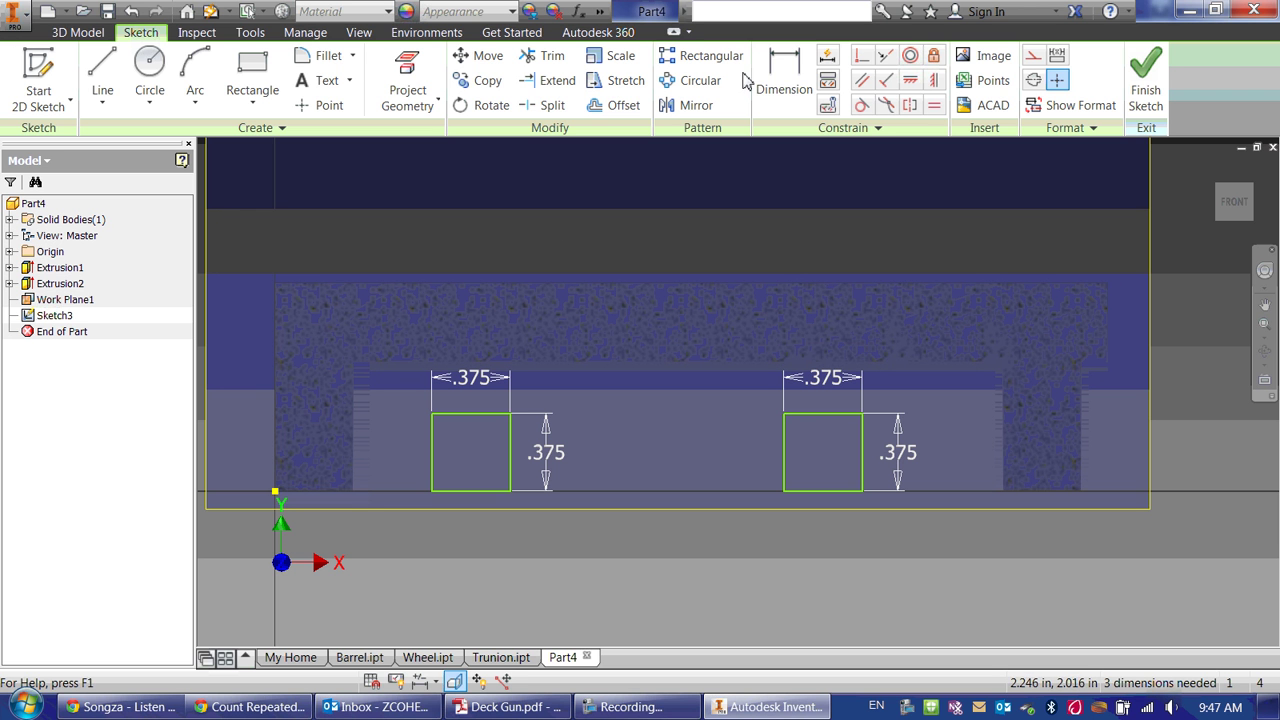
{"action": "left_click", "coordinate": [784, 80]}
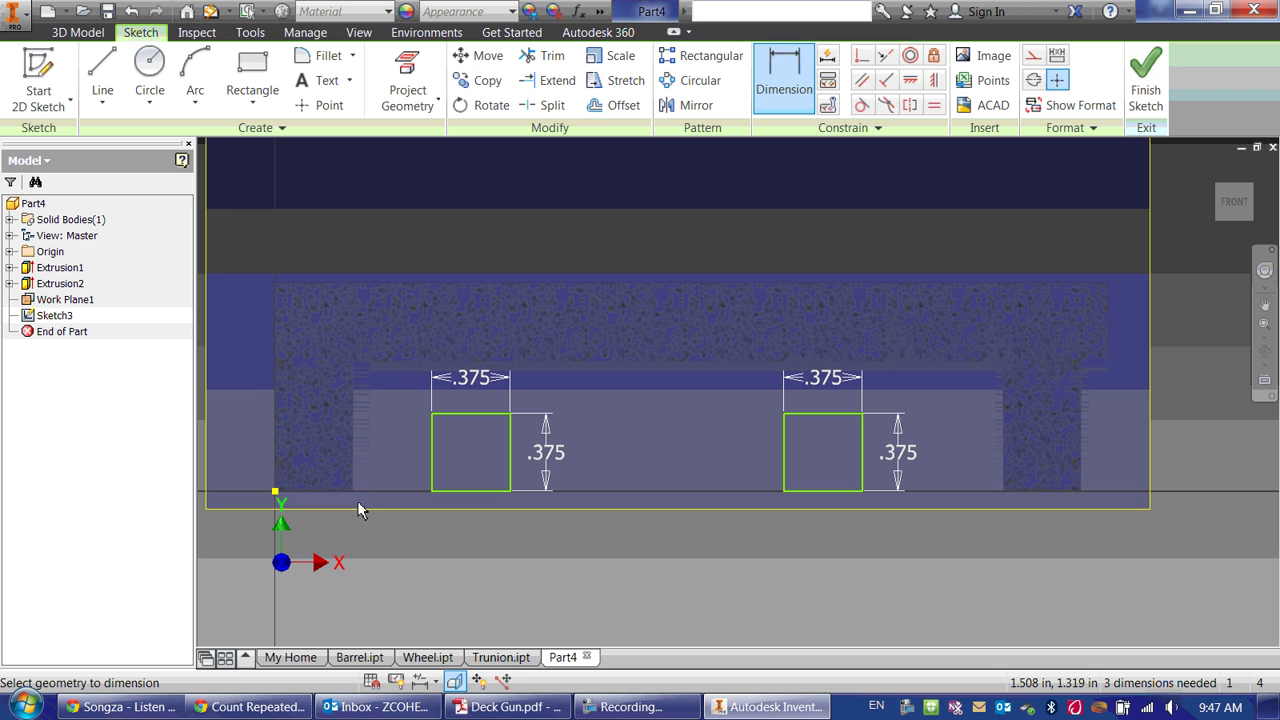
- Dimension the left and right axle squares each .875 from their end of the carriage
{"action": "left_click", "coordinate": [277, 482]}
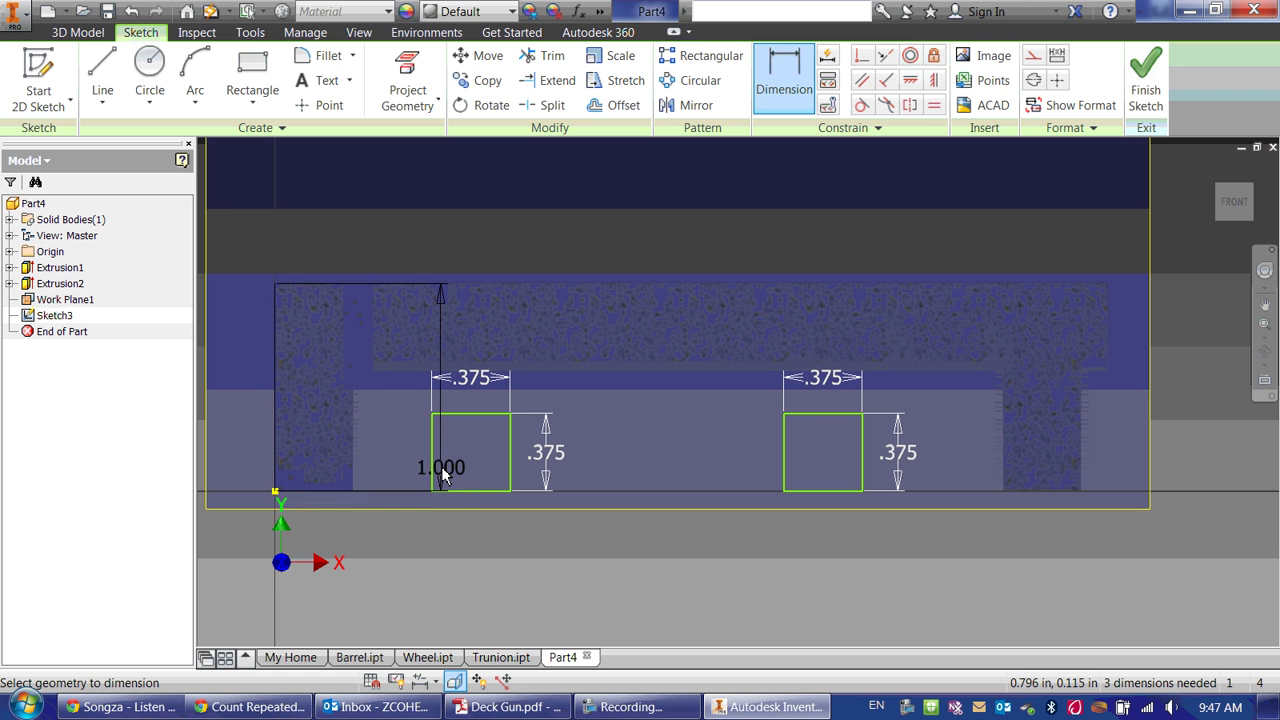
{"action": "key", "text": "Escape"}
{"action": "left_click", "coordinate": [511, 458]}
{"action": "left_click", "coordinate": [276, 480]}
{"action": "left_click", "coordinate": [444, 552]}
{"action": "type", "text": ".875"}
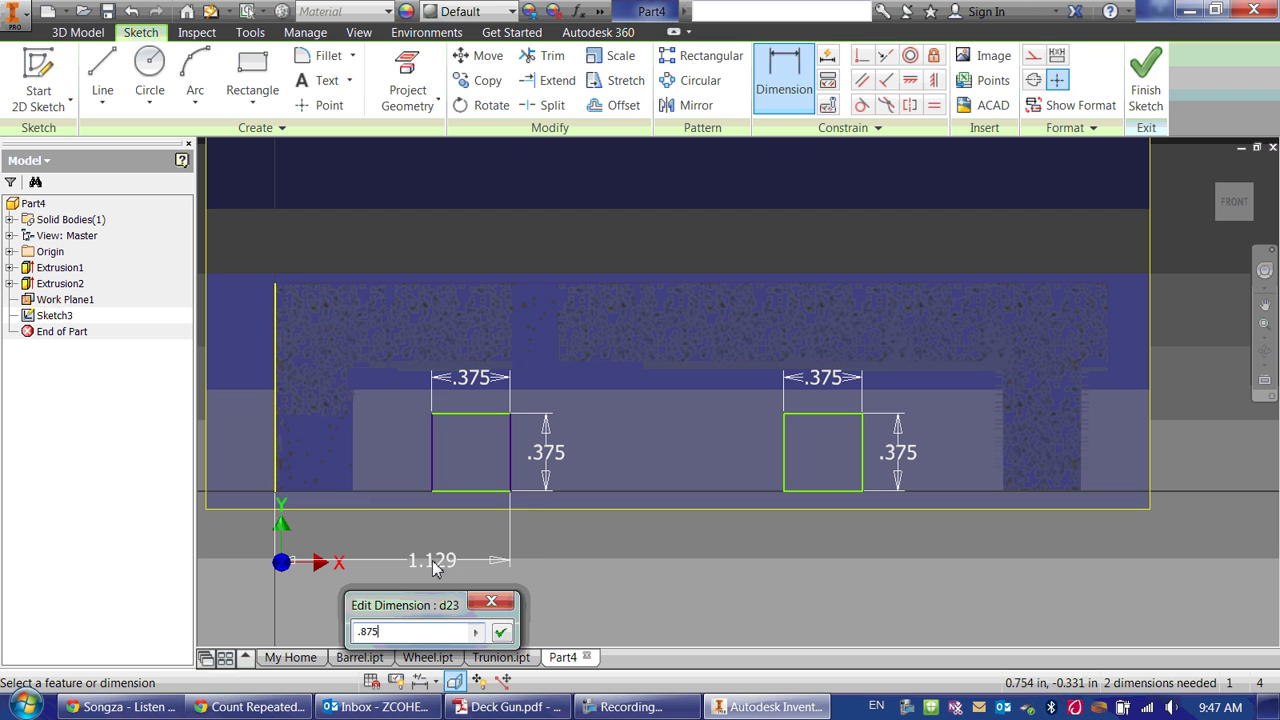
{"action": "key", "text": "Return"}
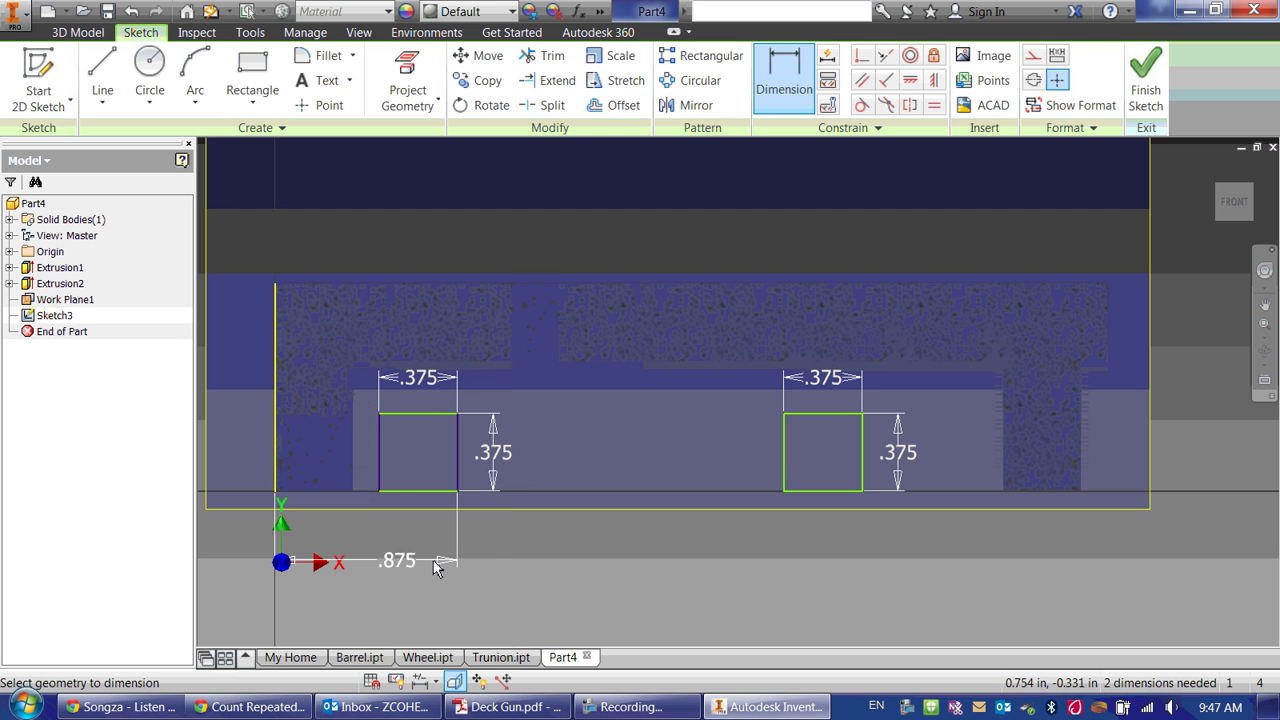
{"action": "left_click", "coordinate": [784, 458]}
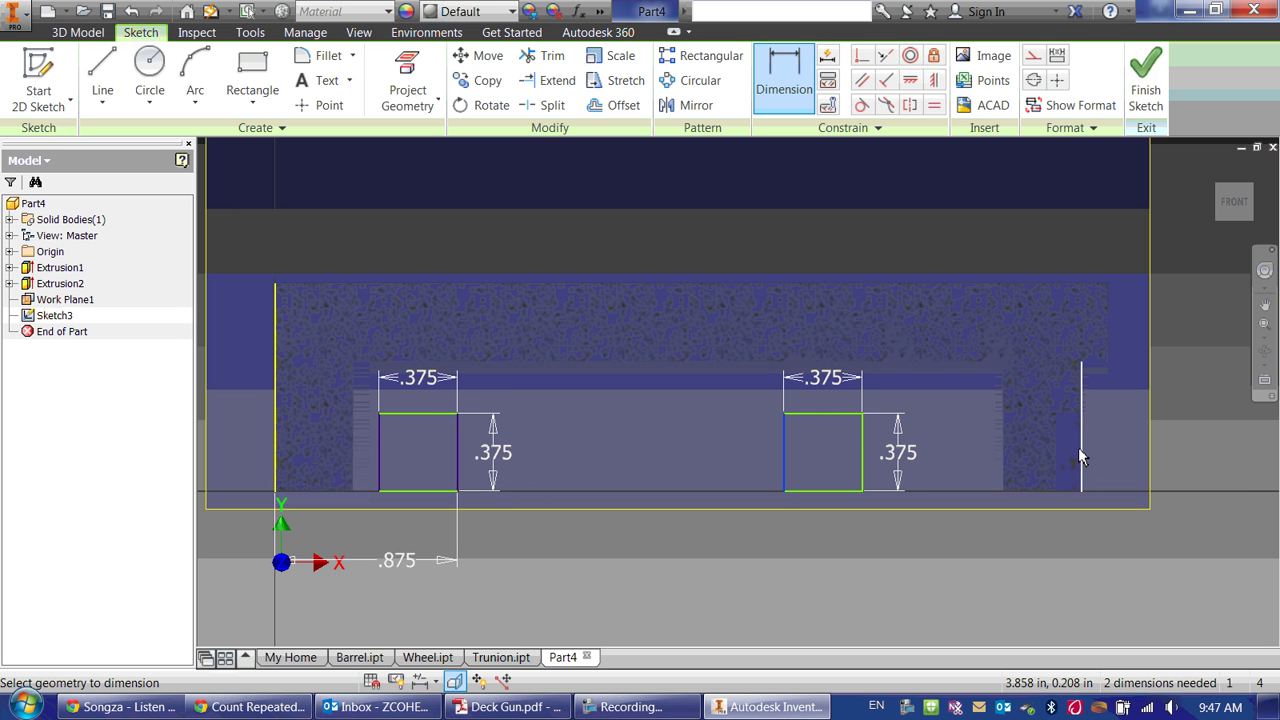
{"action": "left_click", "coordinate": [1106, 330]}
{"action": "left_click", "coordinate": [1000, 566]}
{"action": "type", "text": ".875"}
{"action": "key", "text": "Return"}
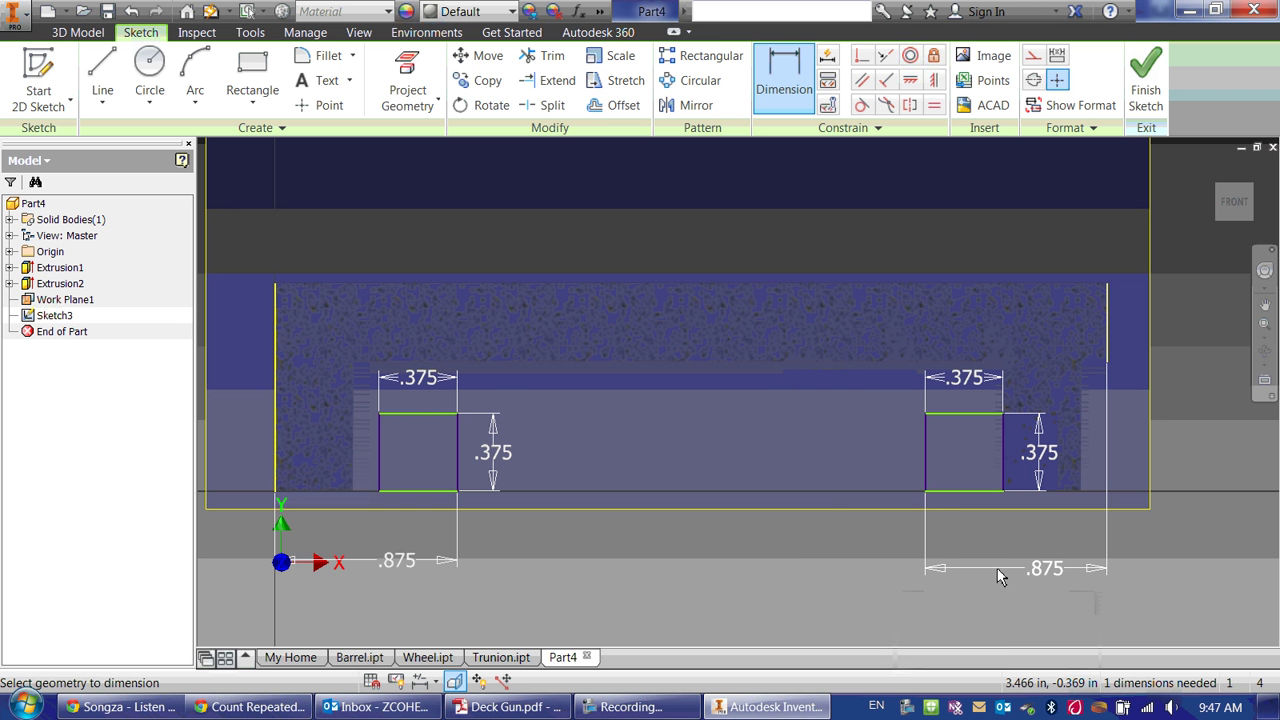
{"action": "key", "text": "Escape"}
- Make the left square's bottom edge collinear with the carriage's bottom edge
{"action": "left_click_drag", "start_coordinate": [418, 427], "coordinate": [445, 382]}
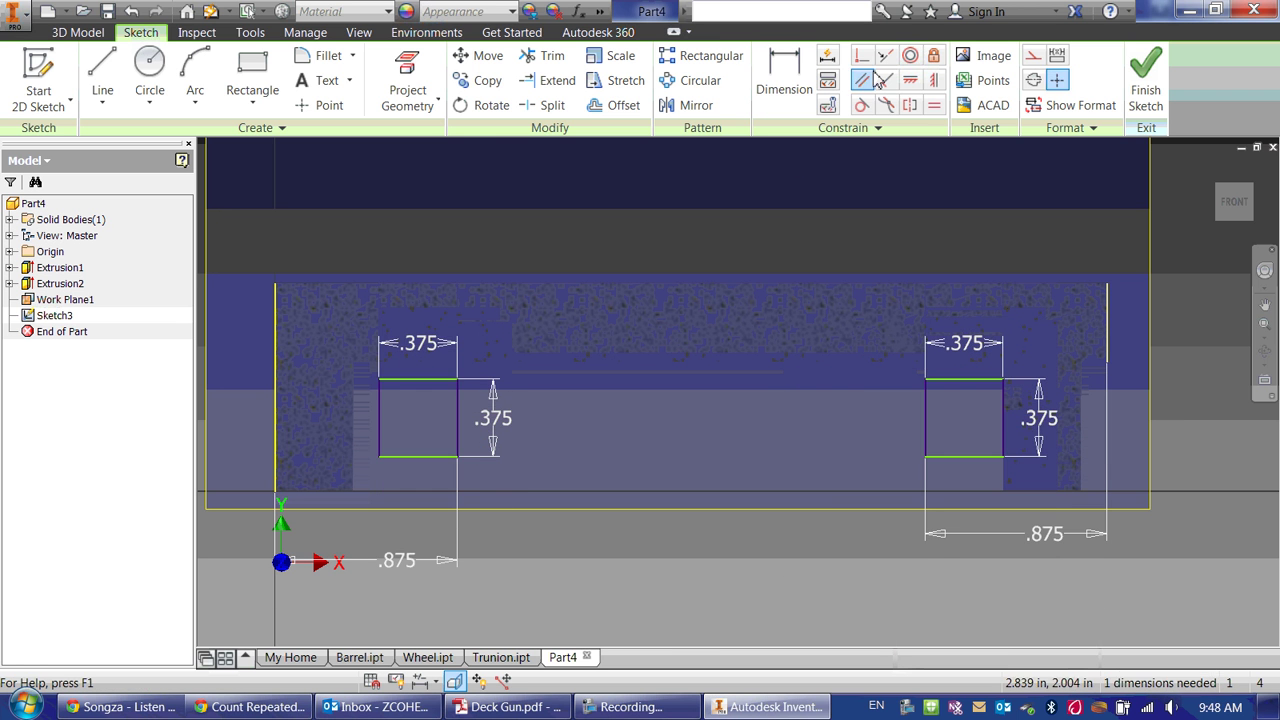
{"action": "left_click", "coordinate": [909, 80]}
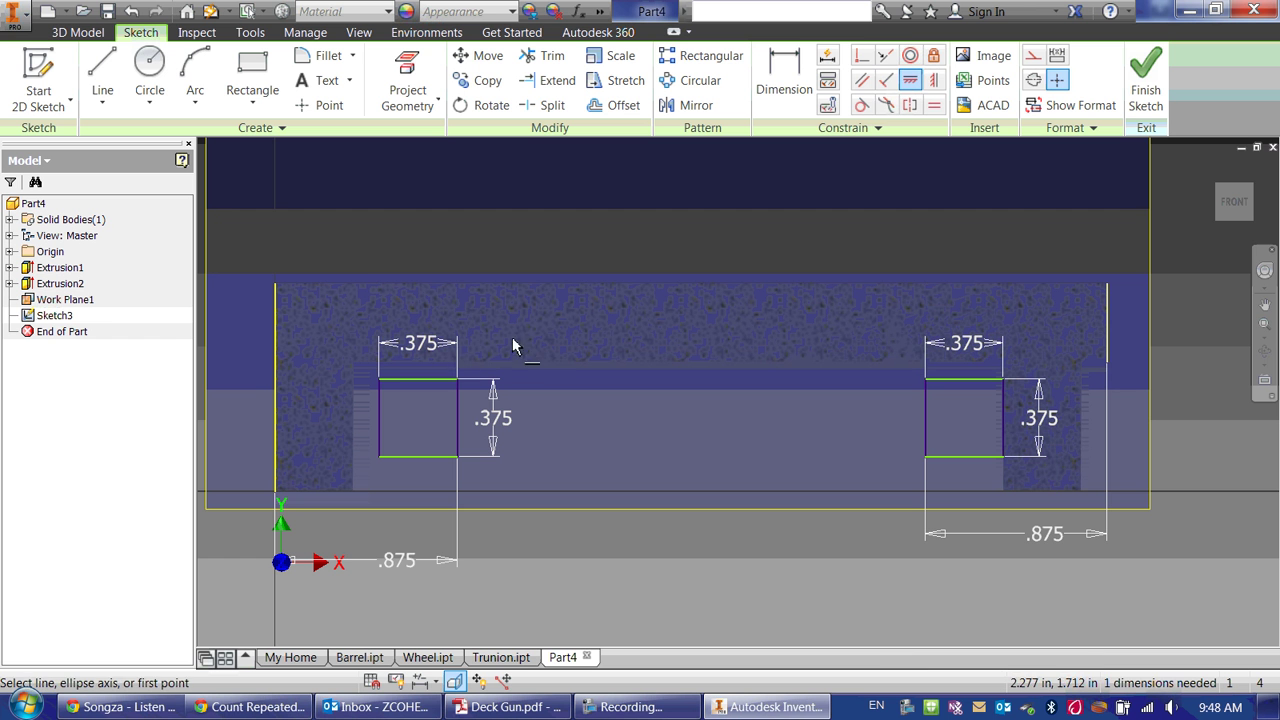
{"action": "left_click", "coordinate": [383, 458]}
{"action": "left_click", "coordinate": [278, 491]}
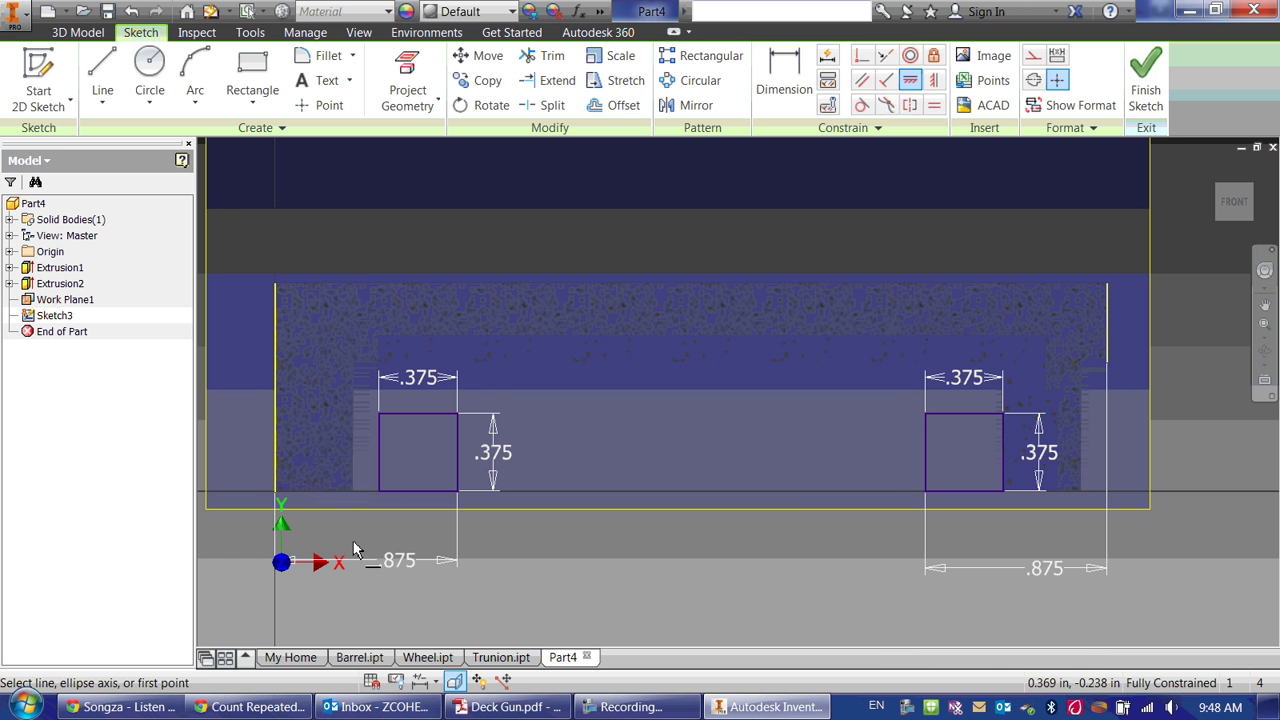
{"action": "middle_click_drag", "start_coordinate": [347, 325], "coordinate": [584, 538], "text": "shift"}
- Set up a 3/8 extrusion of the axle square profiles in the opposite direction
{"action": "key", "text": "e"}
{"action": "left_click", "coordinate": [690, 555]}
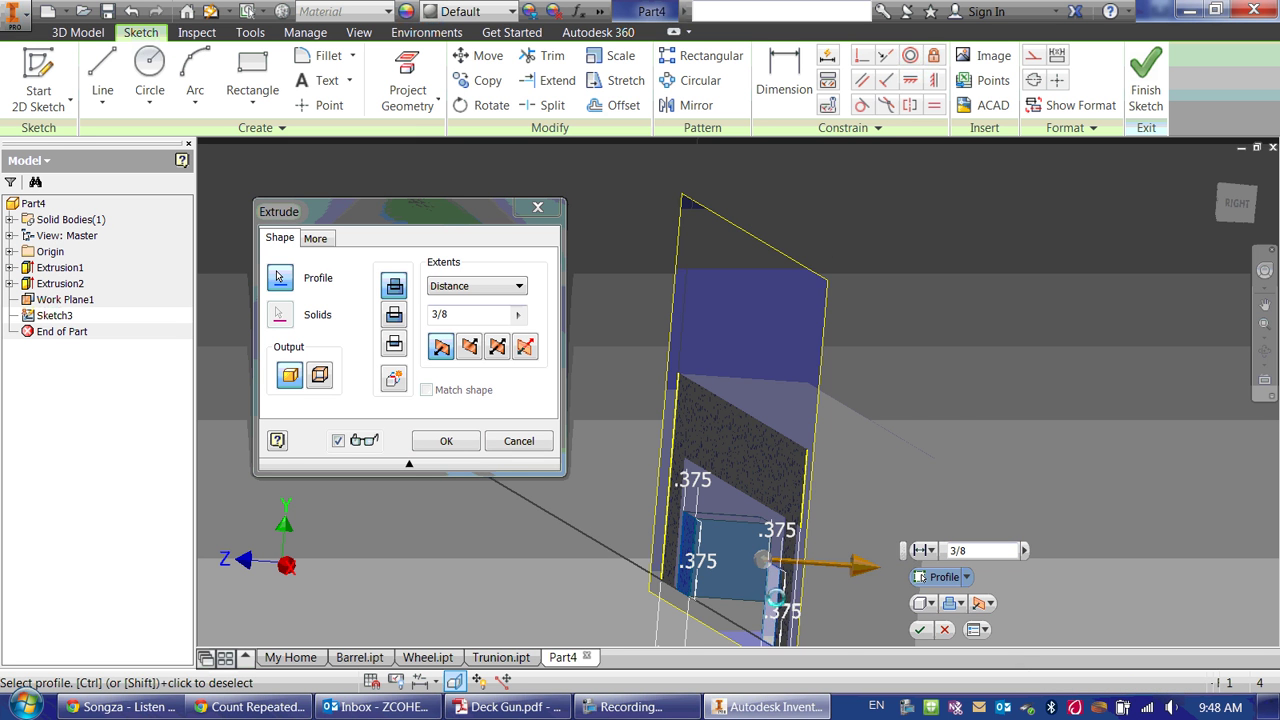
{"action": "middle_click_drag", "start_coordinate": [748, 545], "coordinate": [690, 440], "text": "shift"}
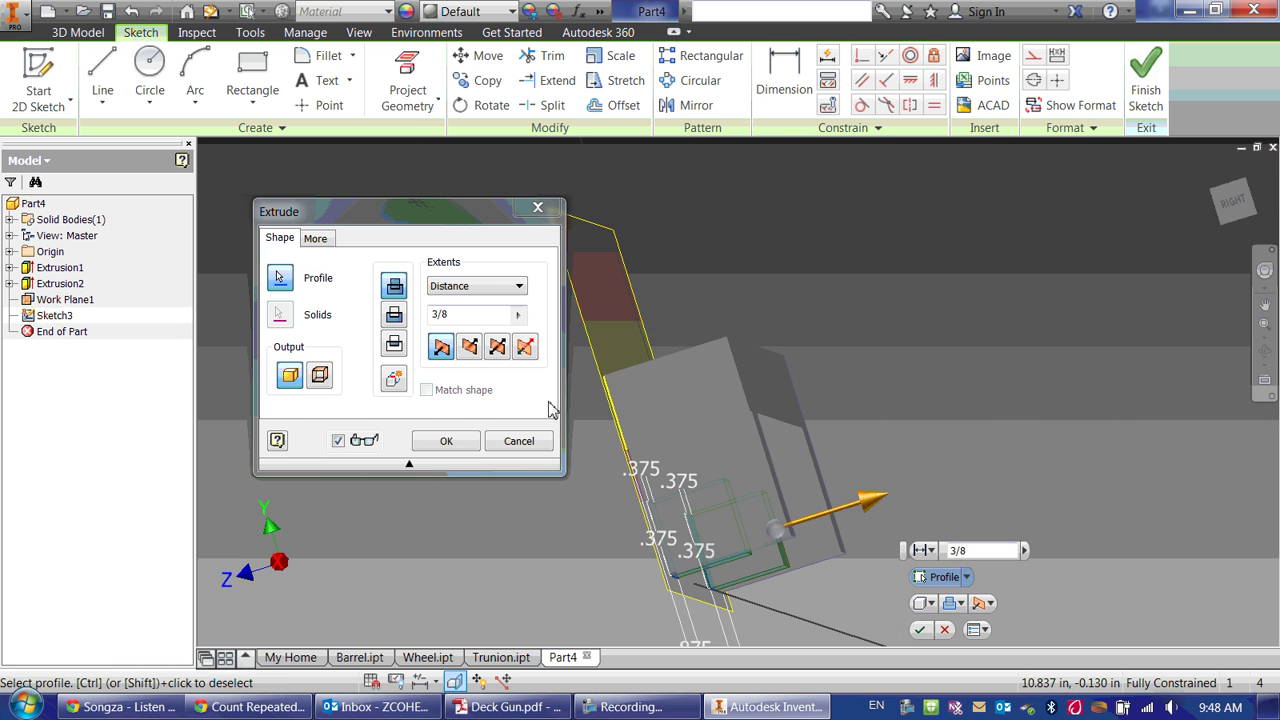
{"action": "left_click", "coordinate": [472, 350]}
{"action": "middle_click_drag", "start_coordinate": [640, 500], "coordinate": [670, 290], "text": "shift"}
- Bring up the Deck Gun drawing in Acrobat
{"action": "scroll", "coordinate": [706, 490], "scroll_direction": "down", "scroll_amount": 3}
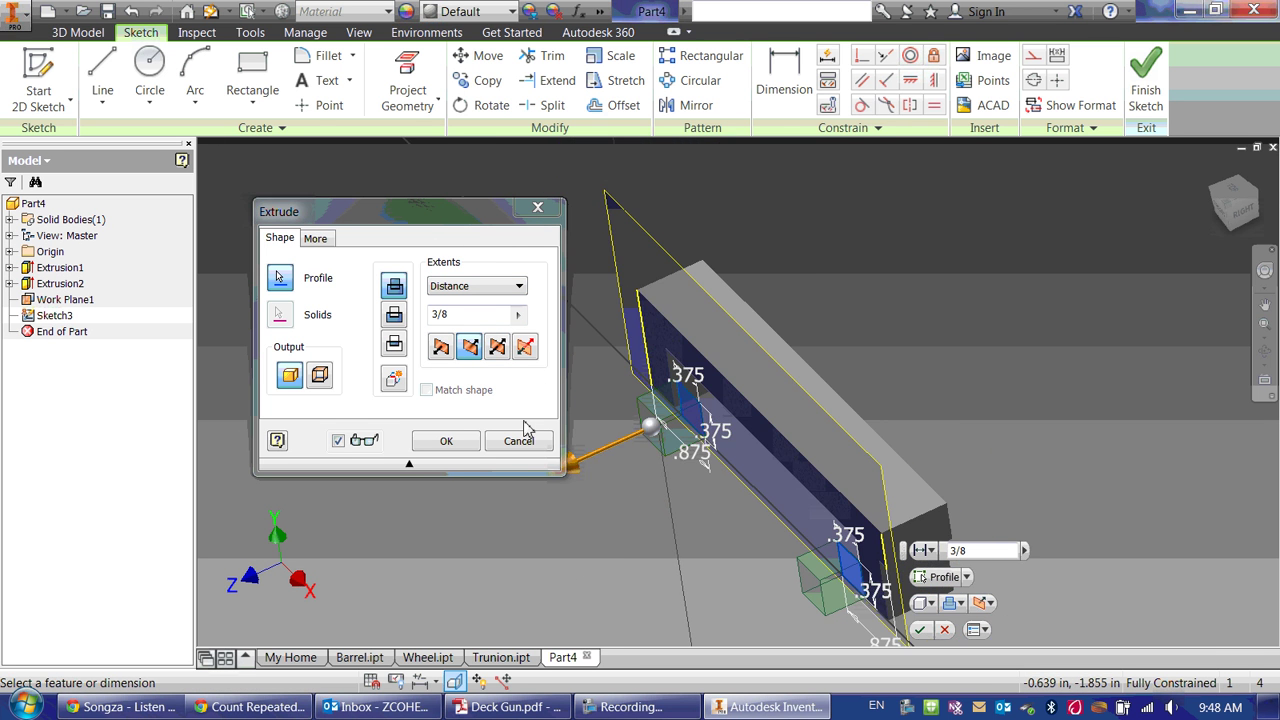
{"action": "key", "text": "alt+Tab"}
{"action": "scroll", "coordinate": [716, 540], "scroll_direction": "down", "scroll_amount": 2}
- Scroll to the CARRIAGE views in Deck Gun.pdf and inspect the 1/16 dimension
{"action": "scroll", "coordinate": [716, 540], "scroll_direction": "down", "scroll_amount": 1}
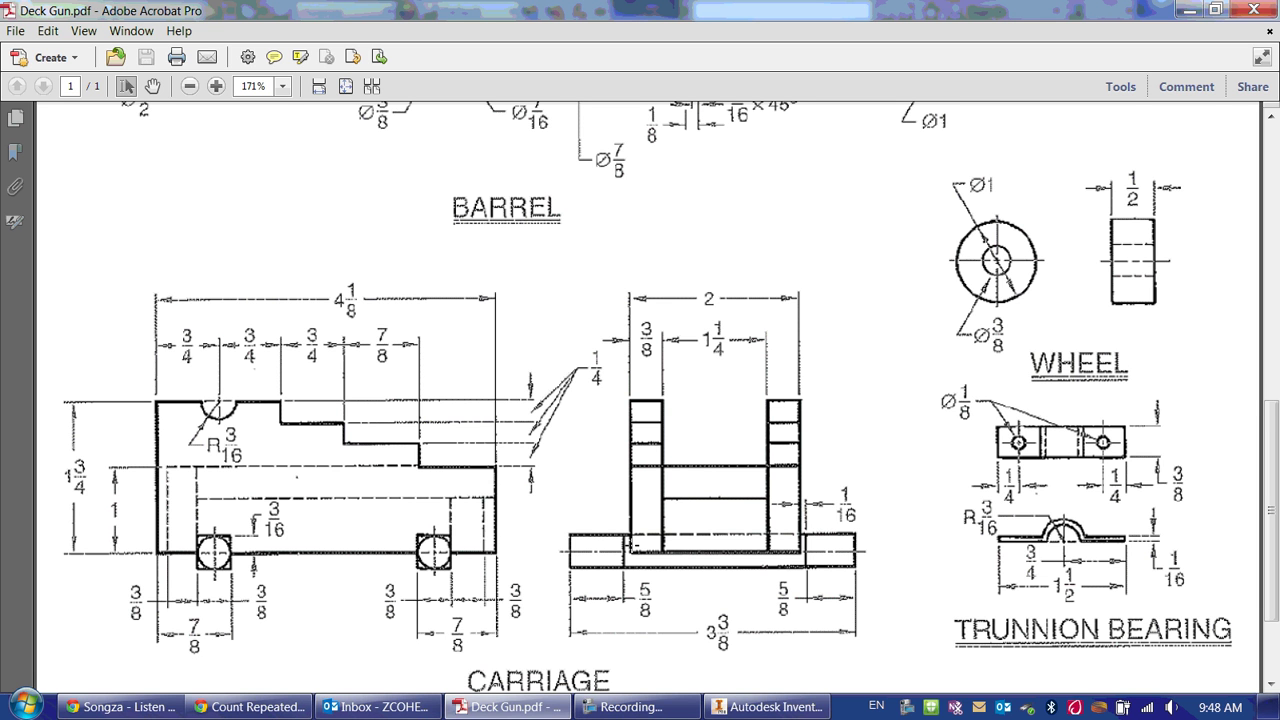
{"action": "scroll", "coordinate": [709, 608], "scroll_direction": "down", "scroll_amount": 1}
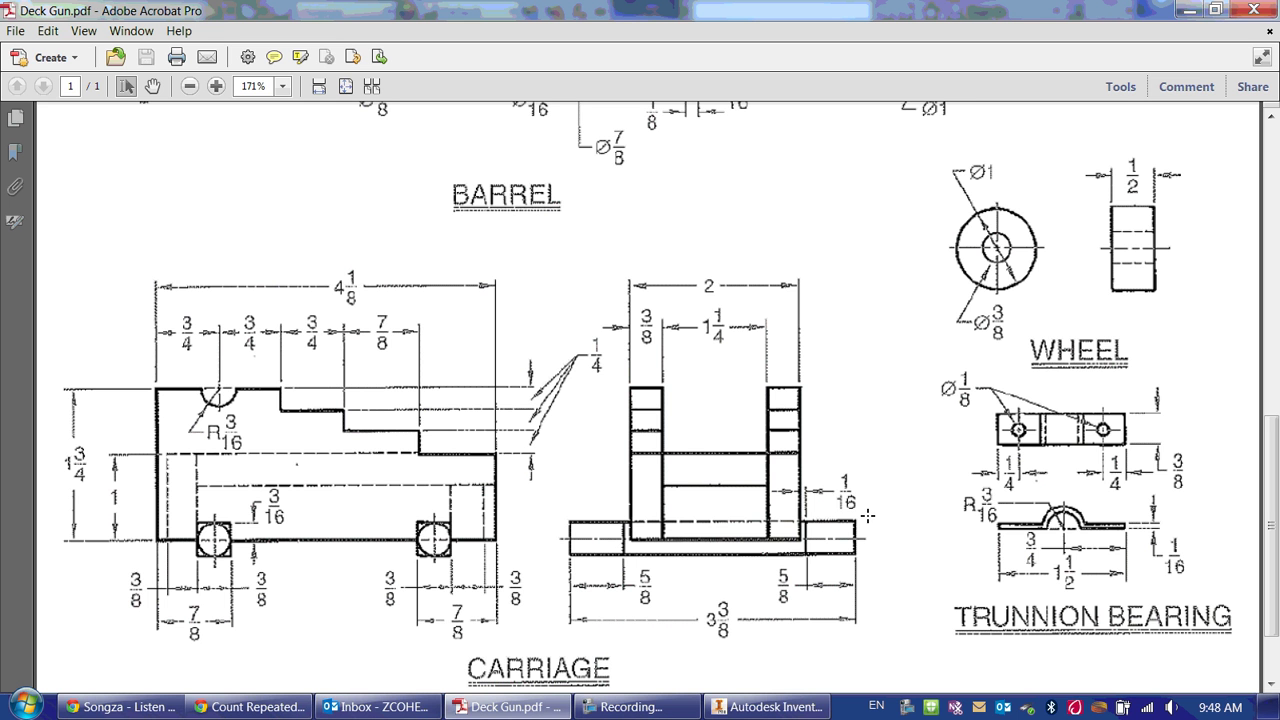
{"action": "left_click_drag", "start_coordinate": [868, 515], "coordinate": [803, 457]}
{"action": "left_click", "coordinate": [813, 518]}
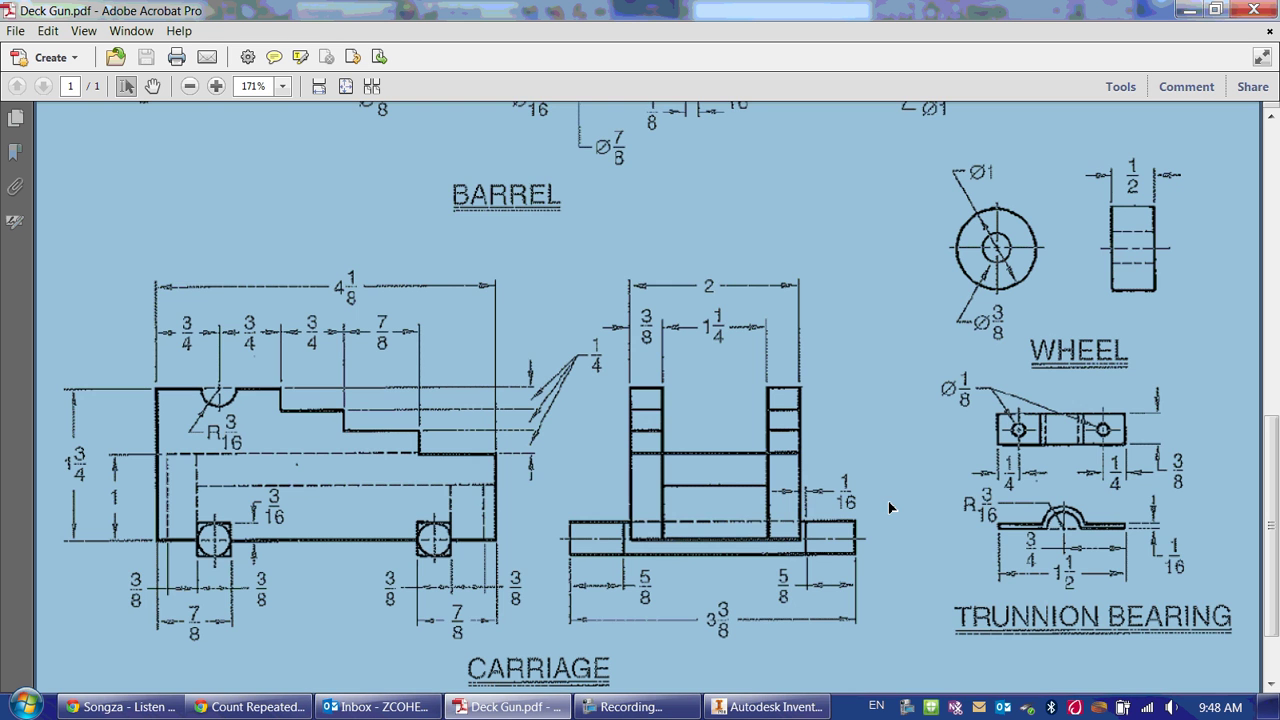
{"action": "left_click", "coordinate": [812, 525]}
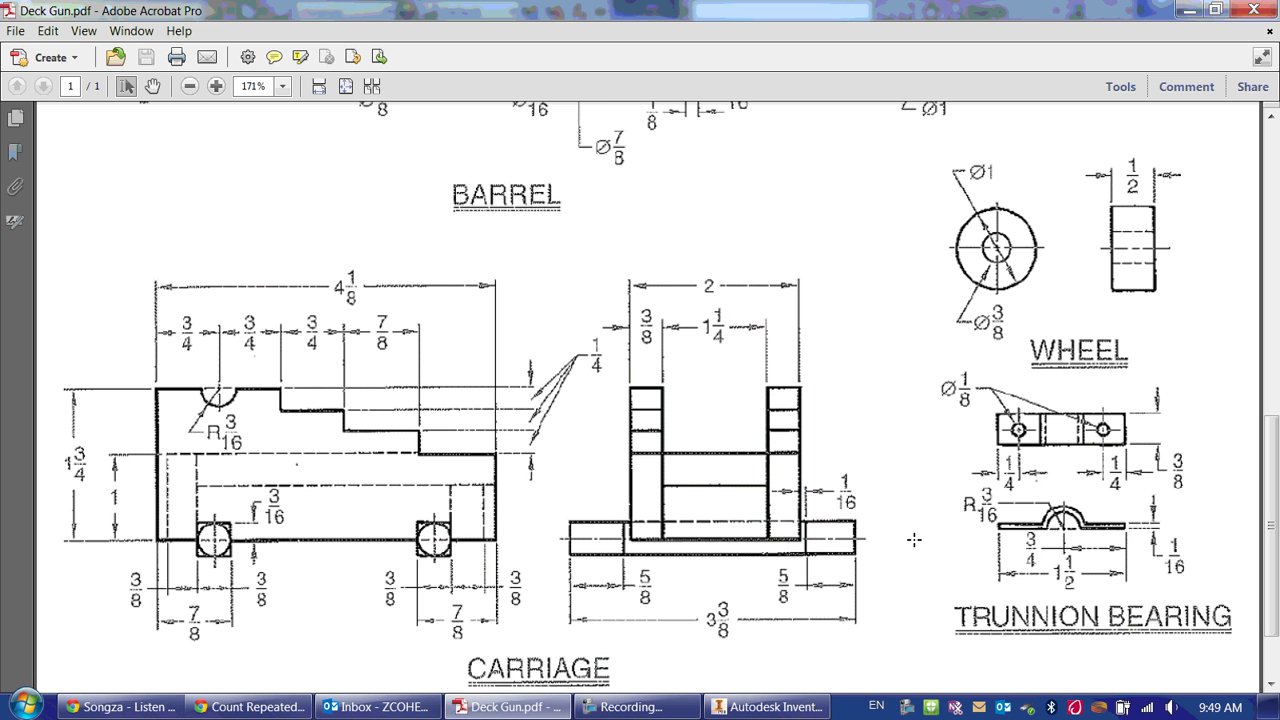
- Extrude the axle squares 1+1/16 in to create Extrusion3
{"action": "left_click", "coordinate": [765, 706]}
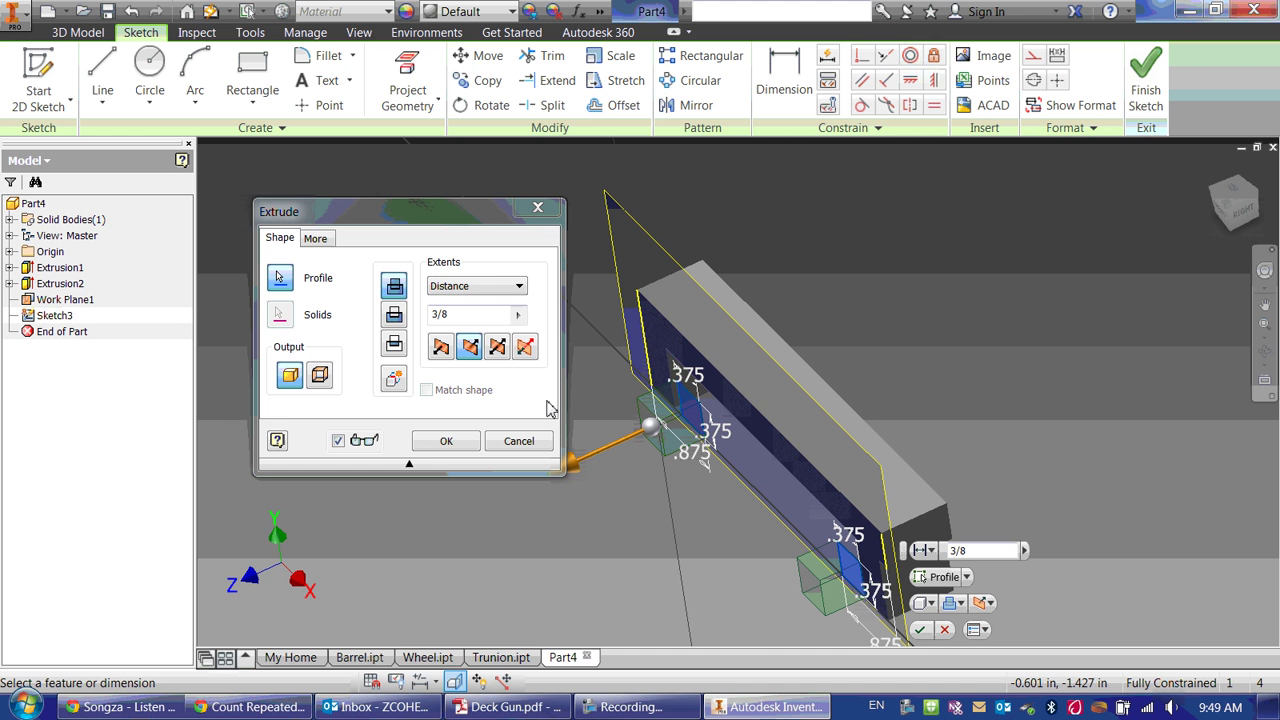
{"action": "left_click", "coordinate": [471, 314]}
{"action": "type", "text": "1+1/16"}
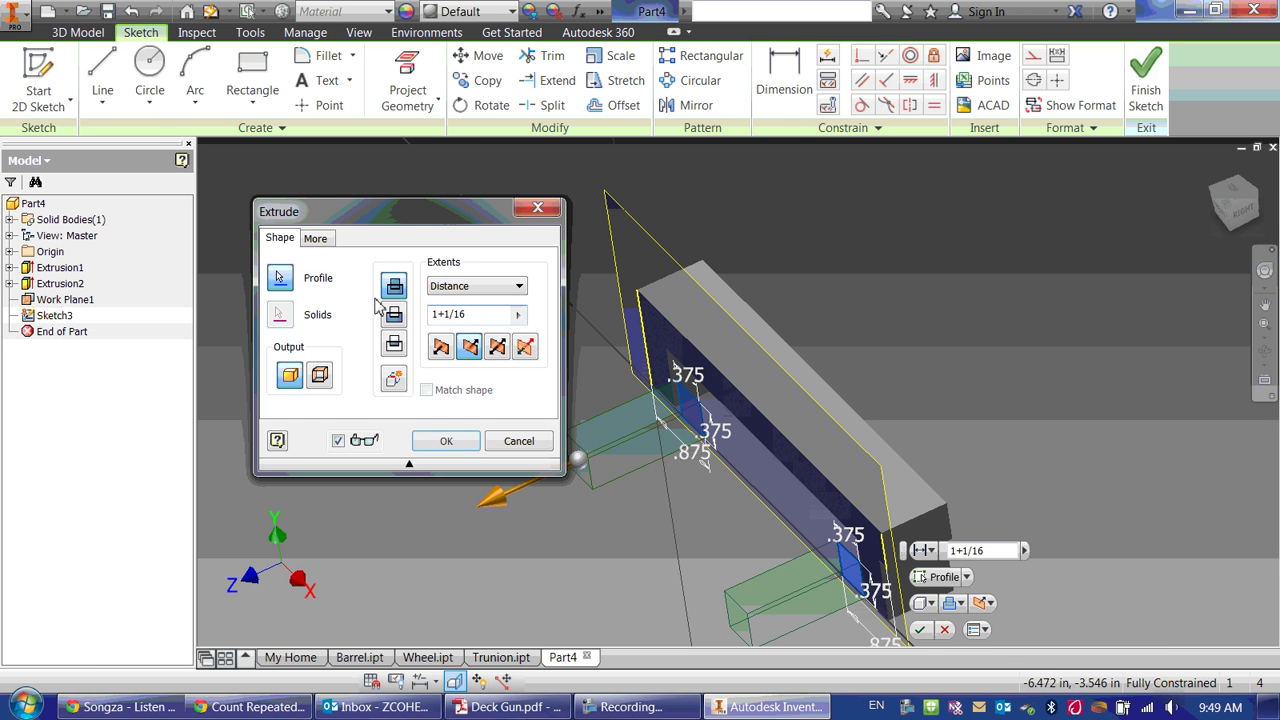
{"action": "key", "text": "Return"}
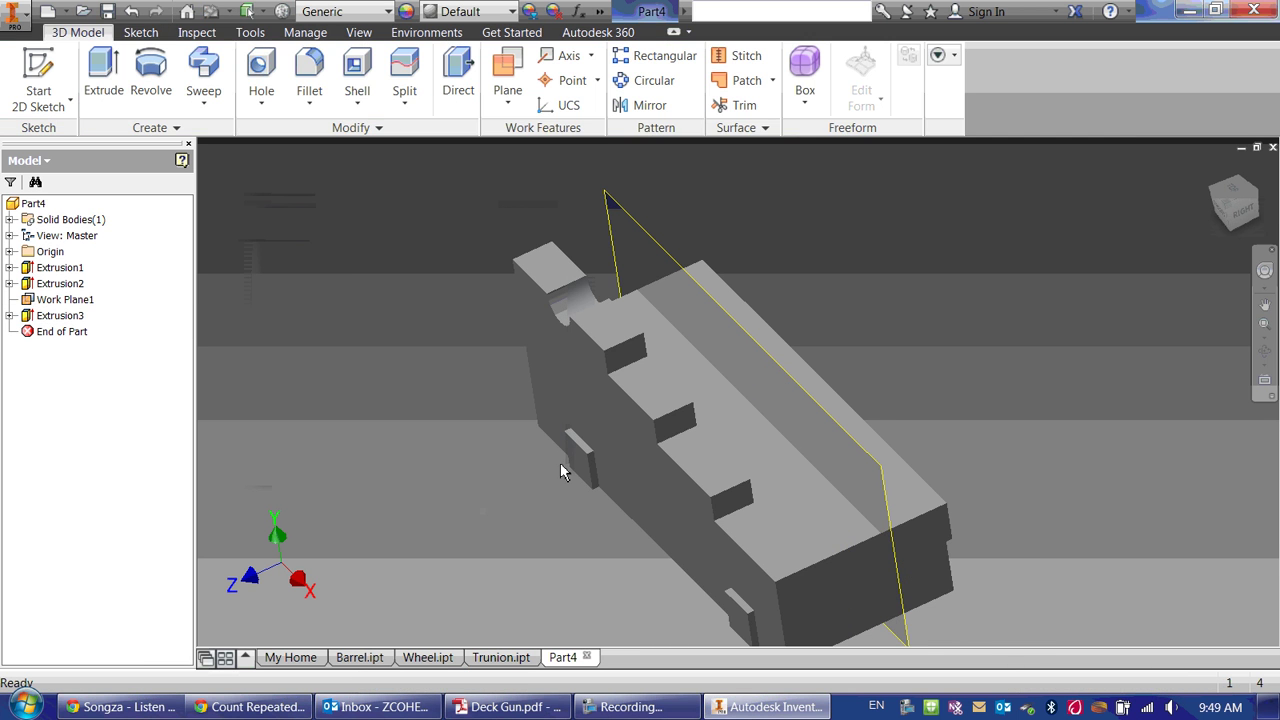
- Recheck the drawing, then start Sketch4 on the carriage's side face
{"action": "left_click", "coordinate": [508, 707]}
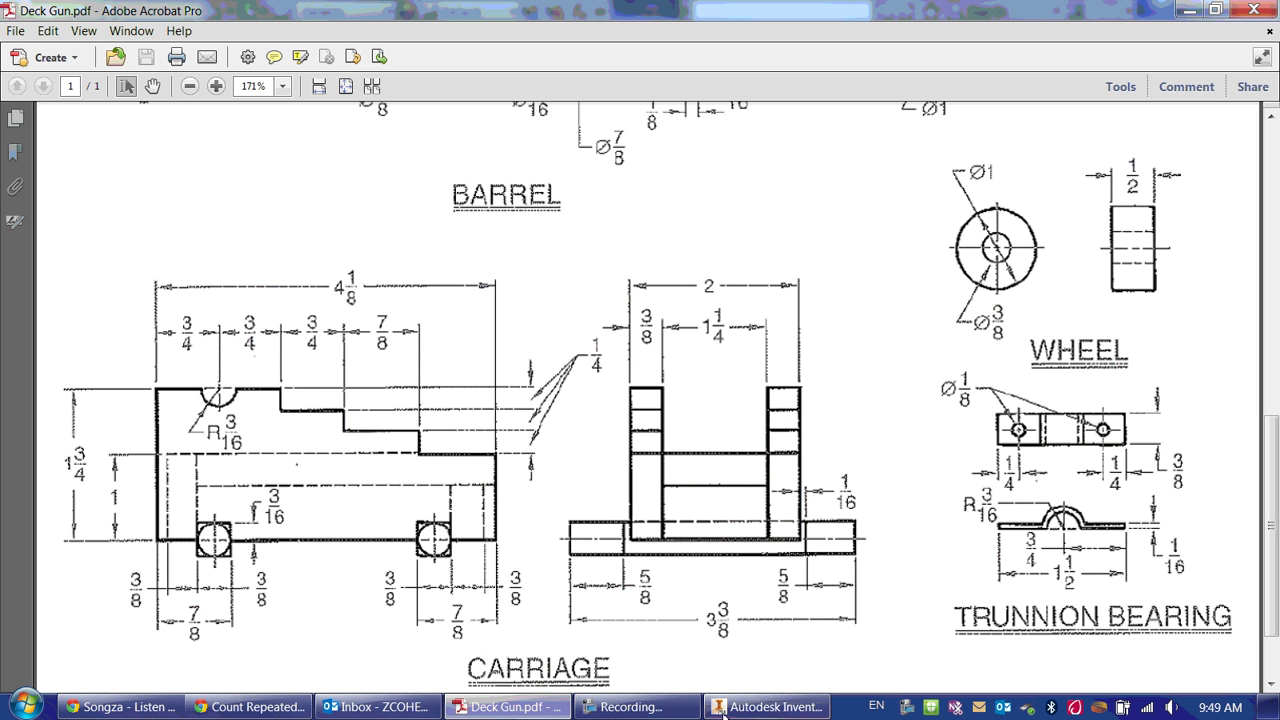
{"action": "left_click", "coordinate": [766, 707]}
{"action": "left_click", "coordinate": [586, 474]}
{"action": "middle_click_drag", "start_coordinate": [838, 387], "coordinate": [791, 414], "text": "shift"}
{"action": "scroll", "coordinate": [722, 449], "scroll_direction": "up", "scroll_amount": 3}
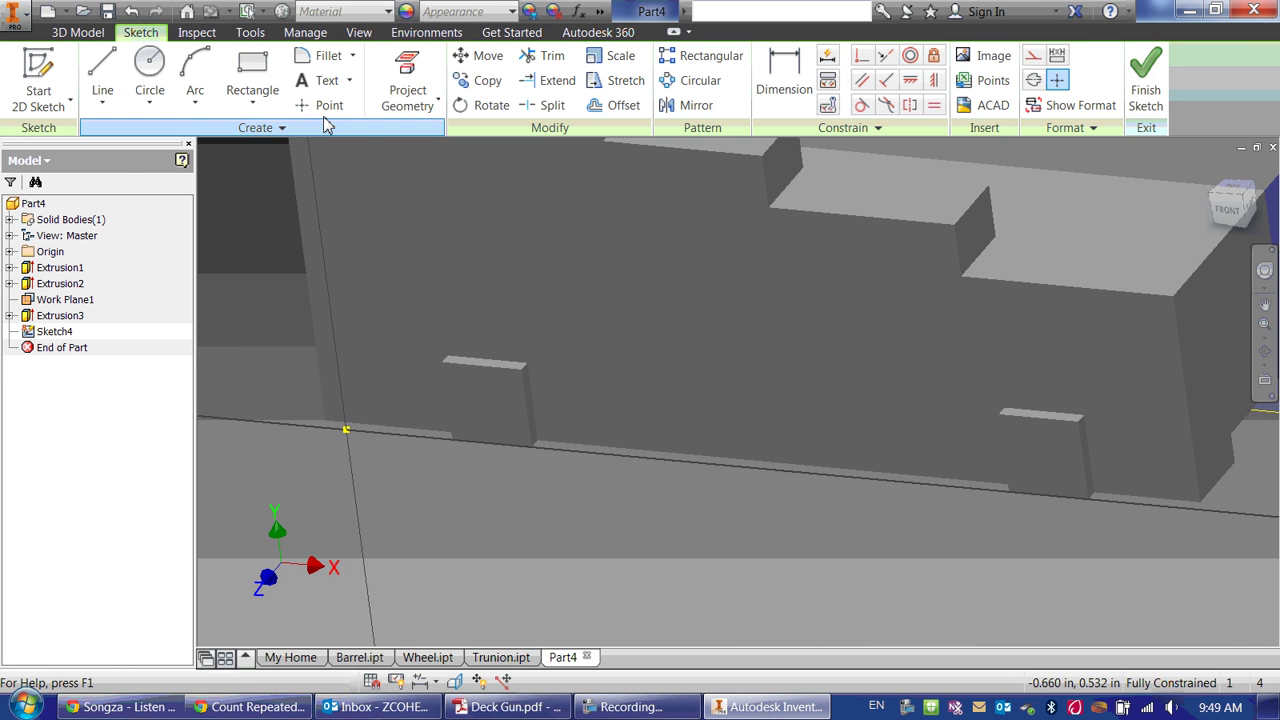
- Draw a circle on the end face of each square axle stub
{"action": "left_click", "coordinate": [149, 62]}
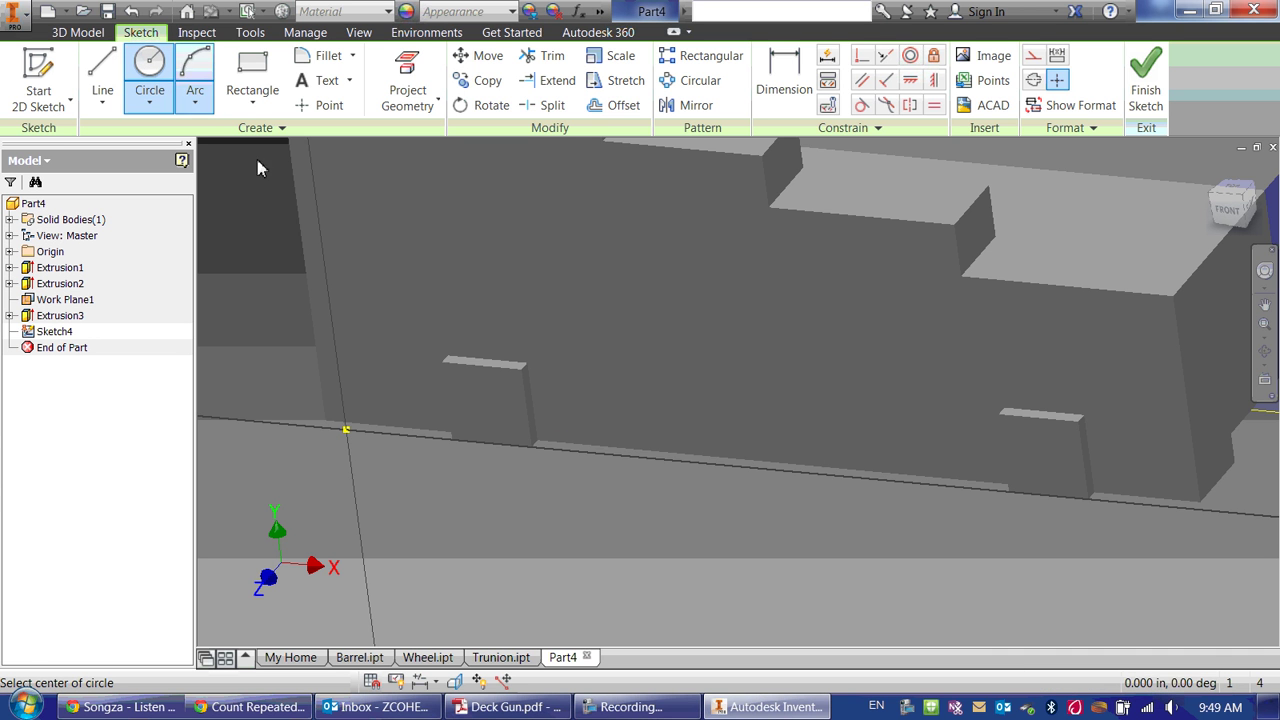
{"action": "left_click", "coordinate": [486, 407]}
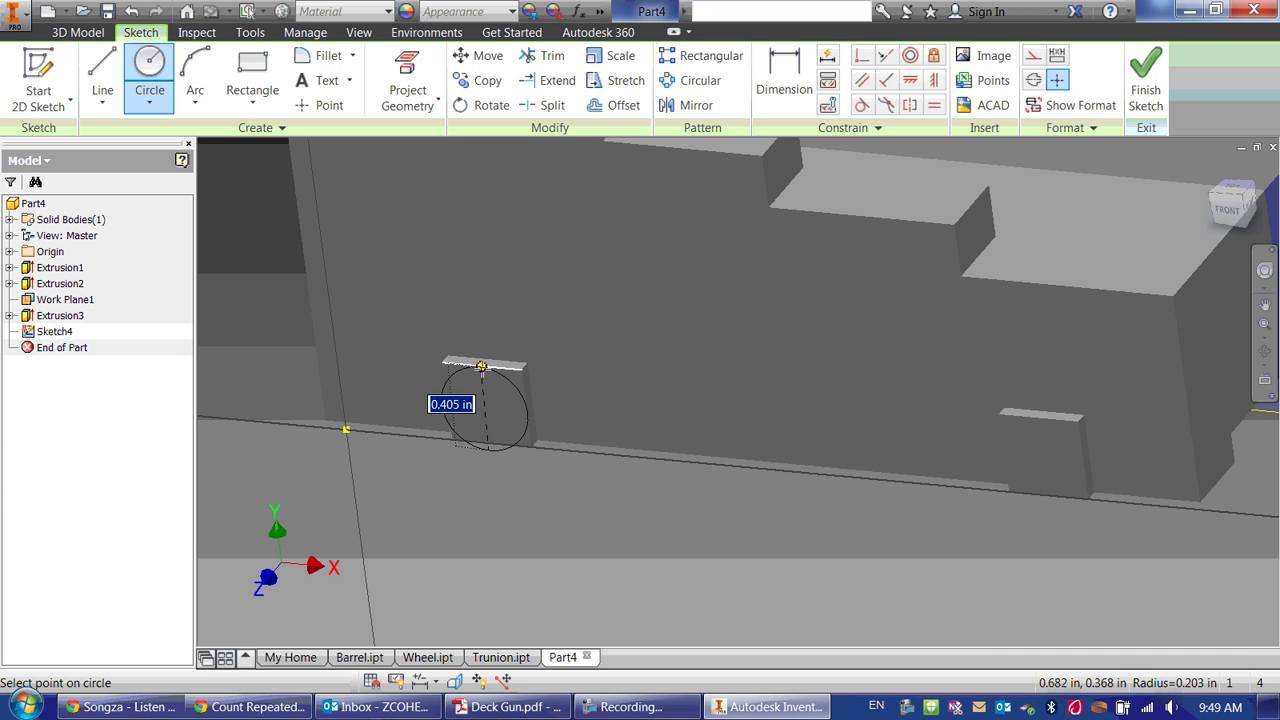
{"action": "left_click", "coordinate": [482, 365]}
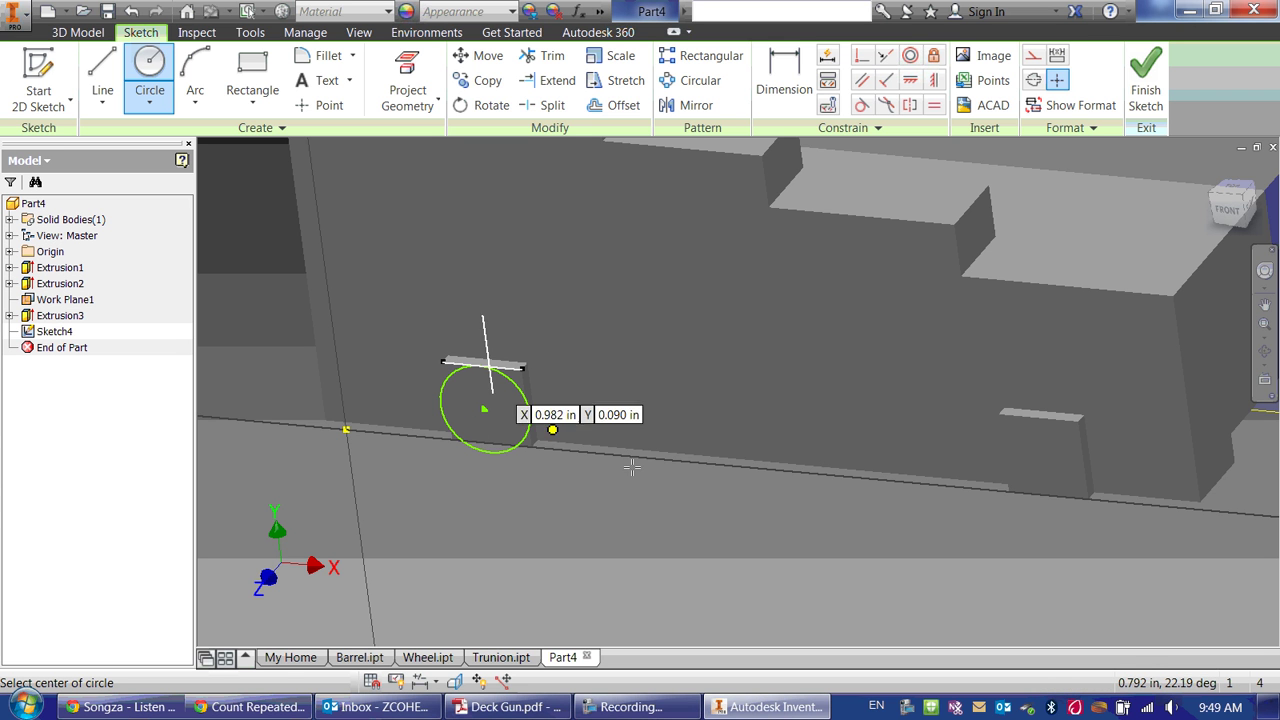
{"action": "left_click", "coordinate": [1043, 459]}
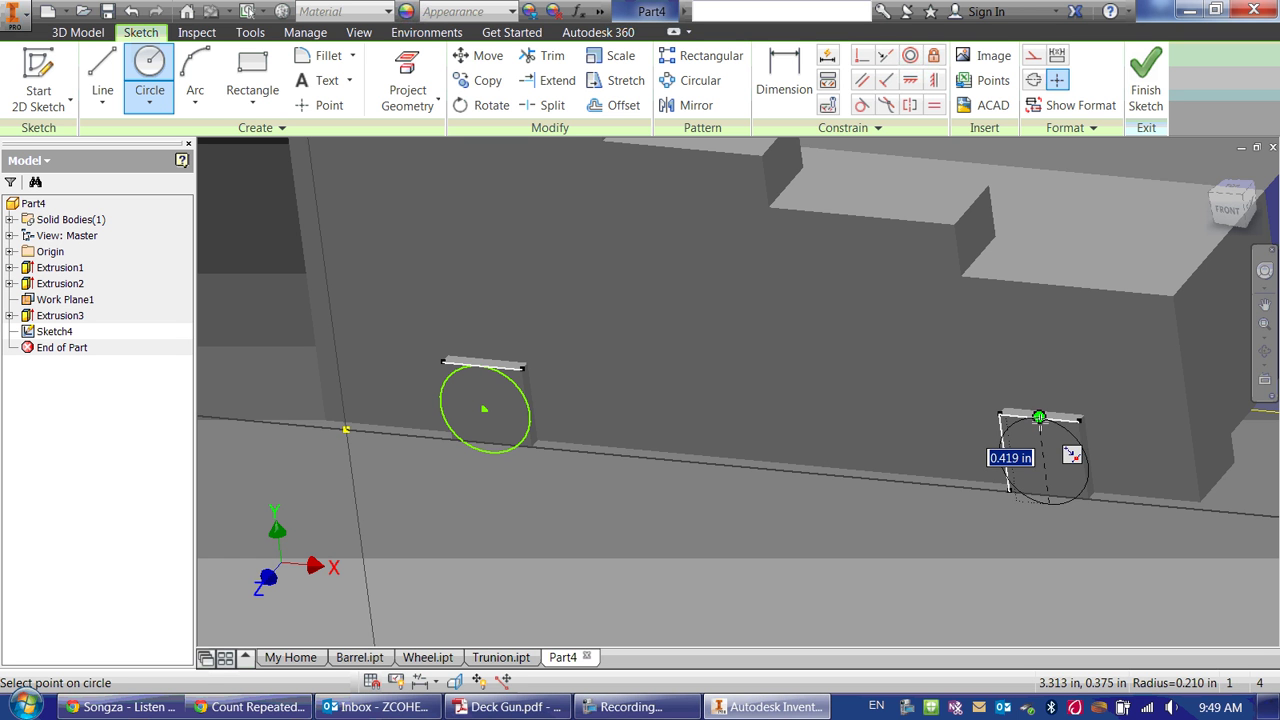
{"action": "left_click", "coordinate": [1039, 417]}
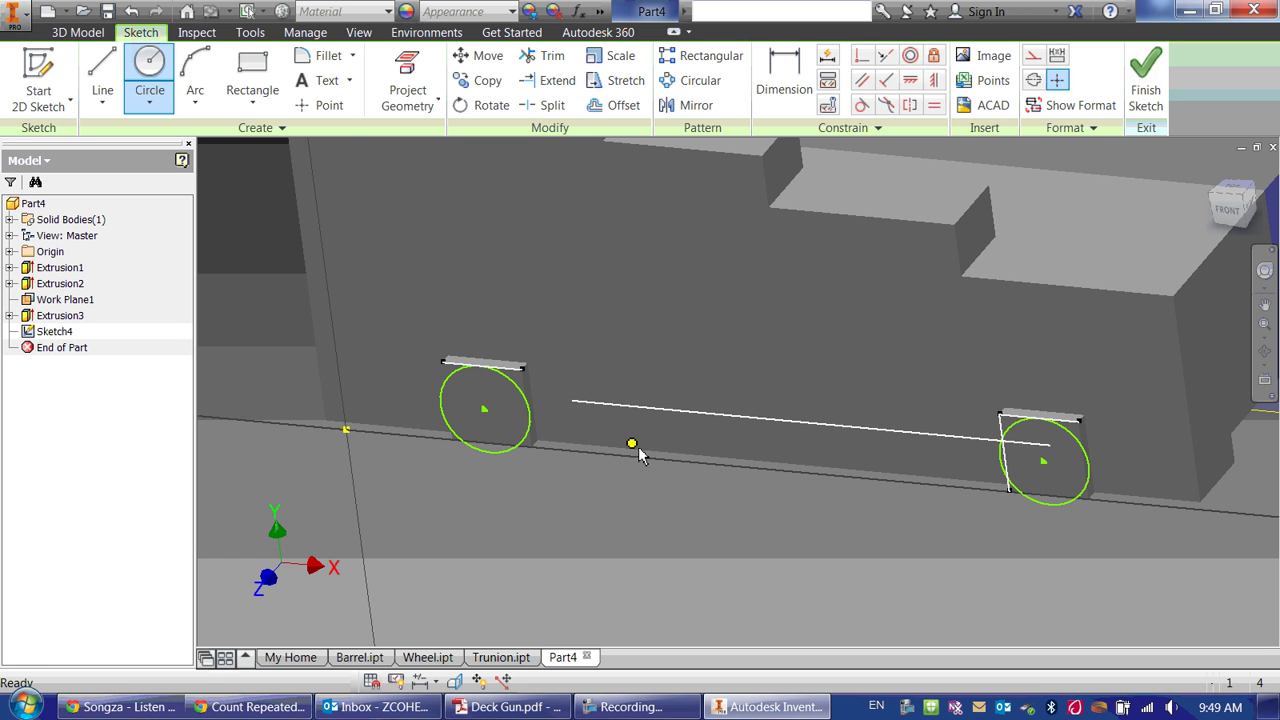
{"action": "key", "text": "Escape"}
- Resize the left circle so it fits its axle stub
{"action": "scroll", "coordinate": [634, 480], "scroll_direction": "down", "scroll_amount": 3}
{"action": "scroll", "coordinate": [634, 480], "scroll_direction": "up", "scroll_amount": 3}
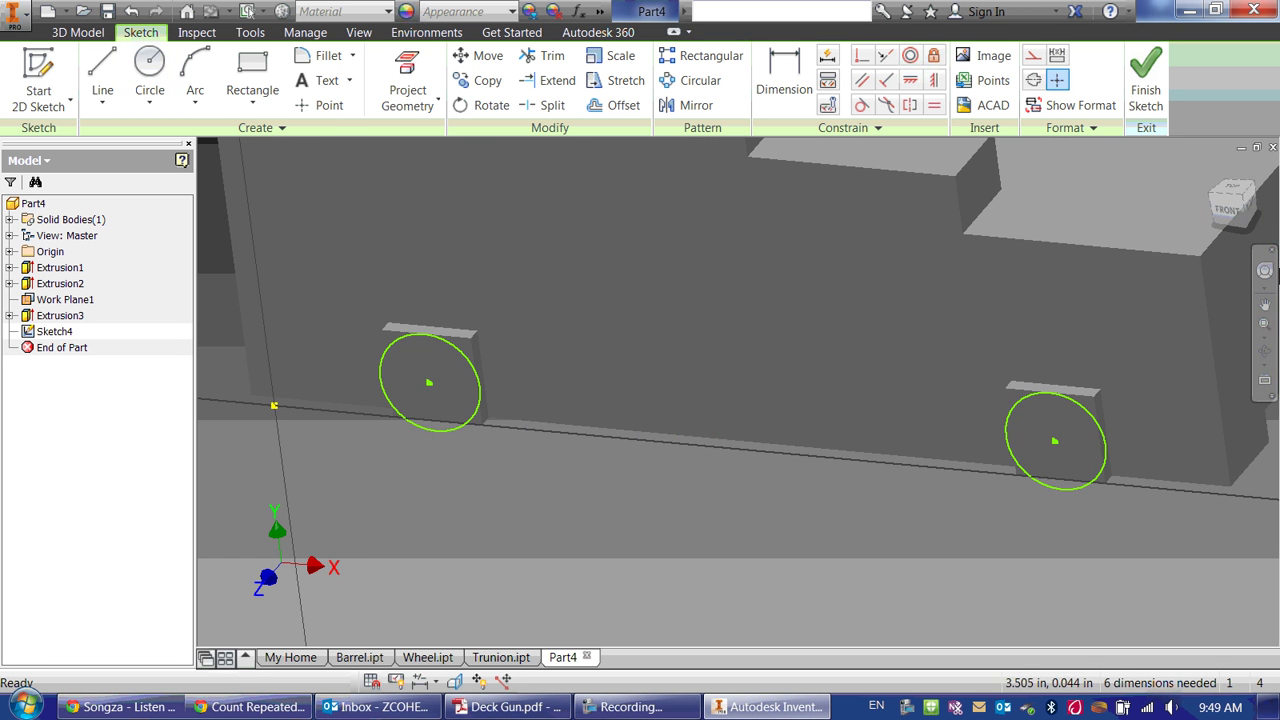
{"action": "left_click", "coordinate": [1227, 212]}
{"action": "scroll", "coordinate": [564, 443], "scroll_direction": "down", "scroll_amount": 5}
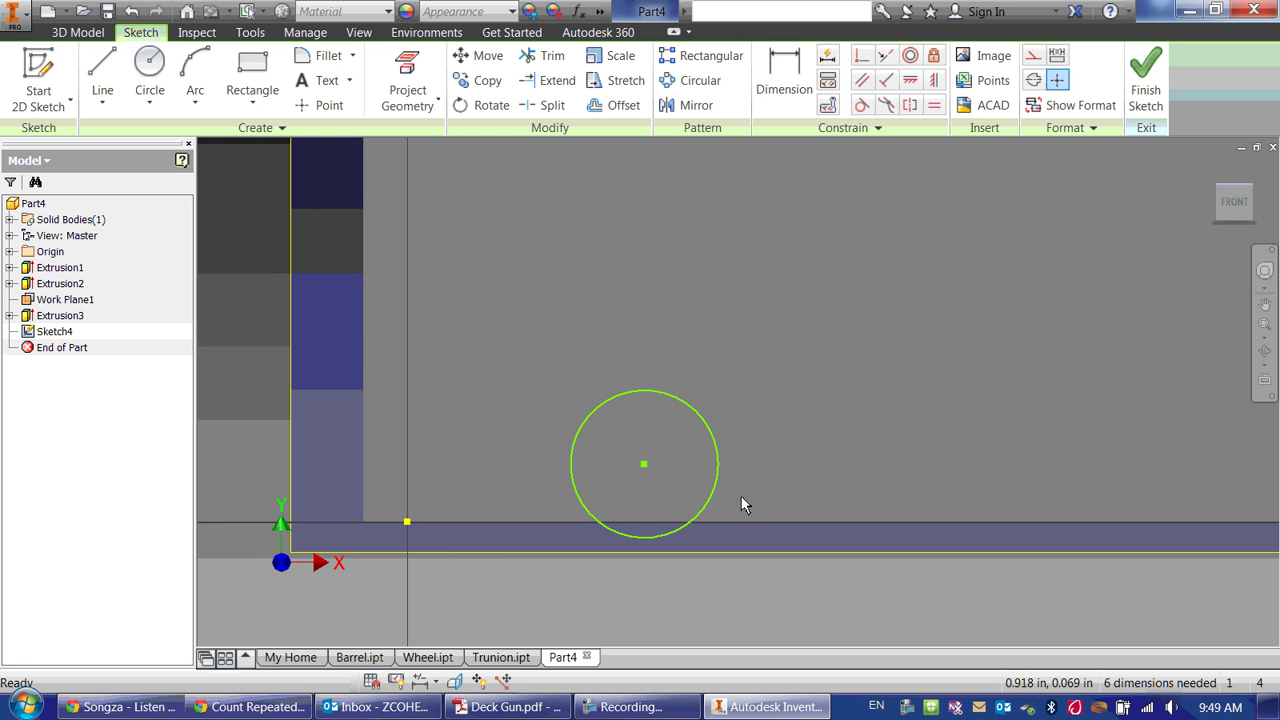
{"action": "middle_click_drag", "start_coordinate": [1047, 277], "coordinate": [522, 532], "text": "shift"}
{"action": "mouse_move", "coordinate": [522, 532]}
{"action": "left_mouse_down"}
{"action": "mouse_move", "coordinate": [556, 523]}
{"action": "mouse_move", "coordinate": [541, 525]}
{"action": "left_mouse_up"}
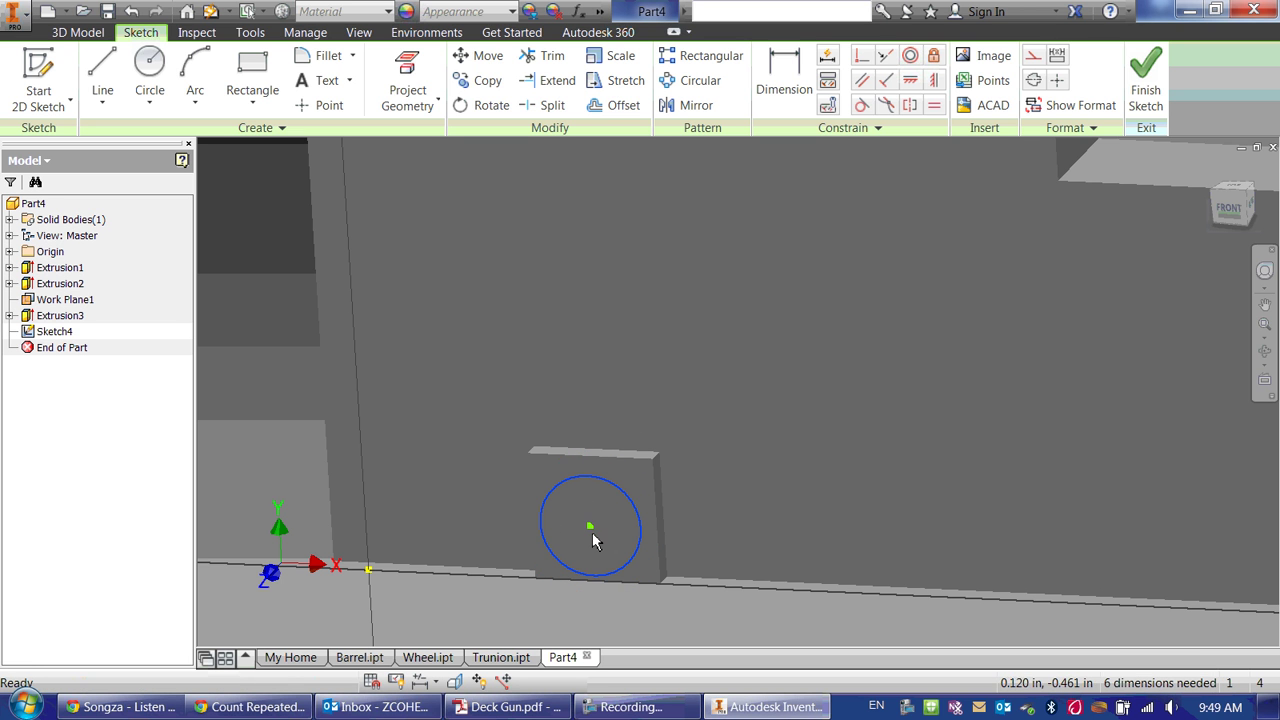
{"action": "left_click", "coordinate": [593, 482]}
{"action": "left_click_drag", "start_coordinate": [592, 482], "coordinate": [594, 460]}
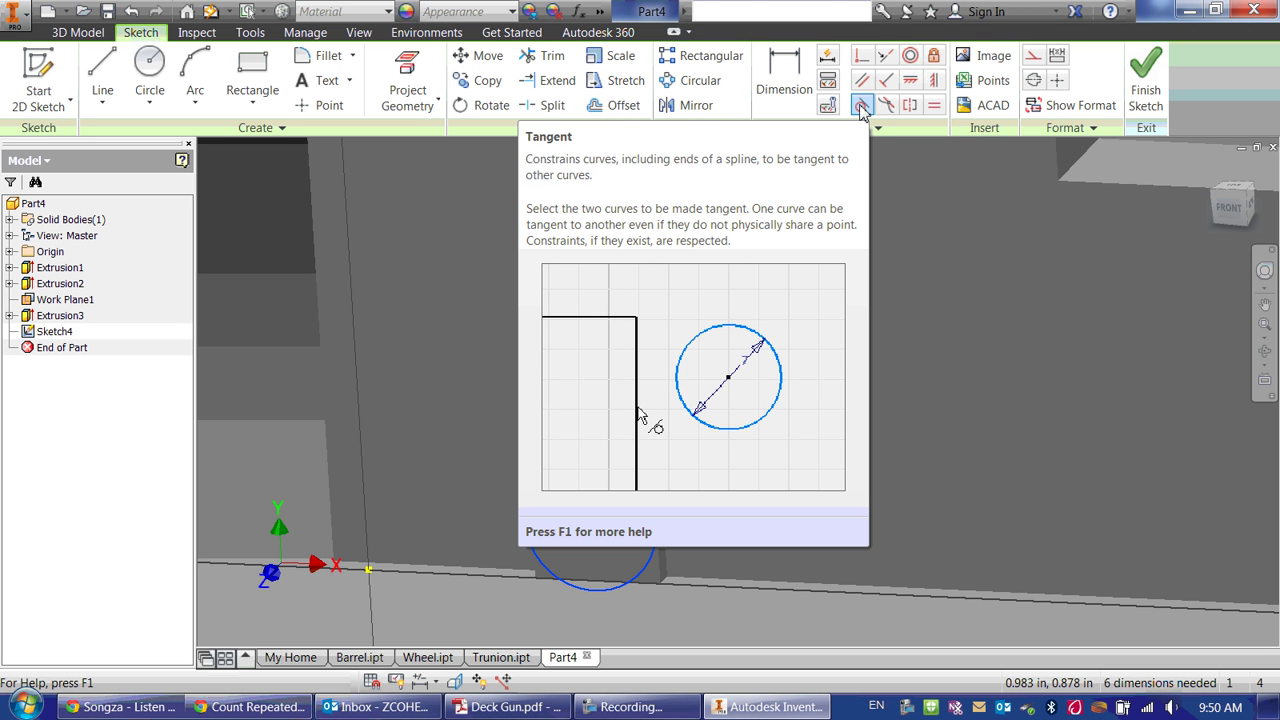
- Make the left axle circle tangent to the stub's top, left side and bottom edges
{"action": "left_click", "coordinate": [862, 106]}
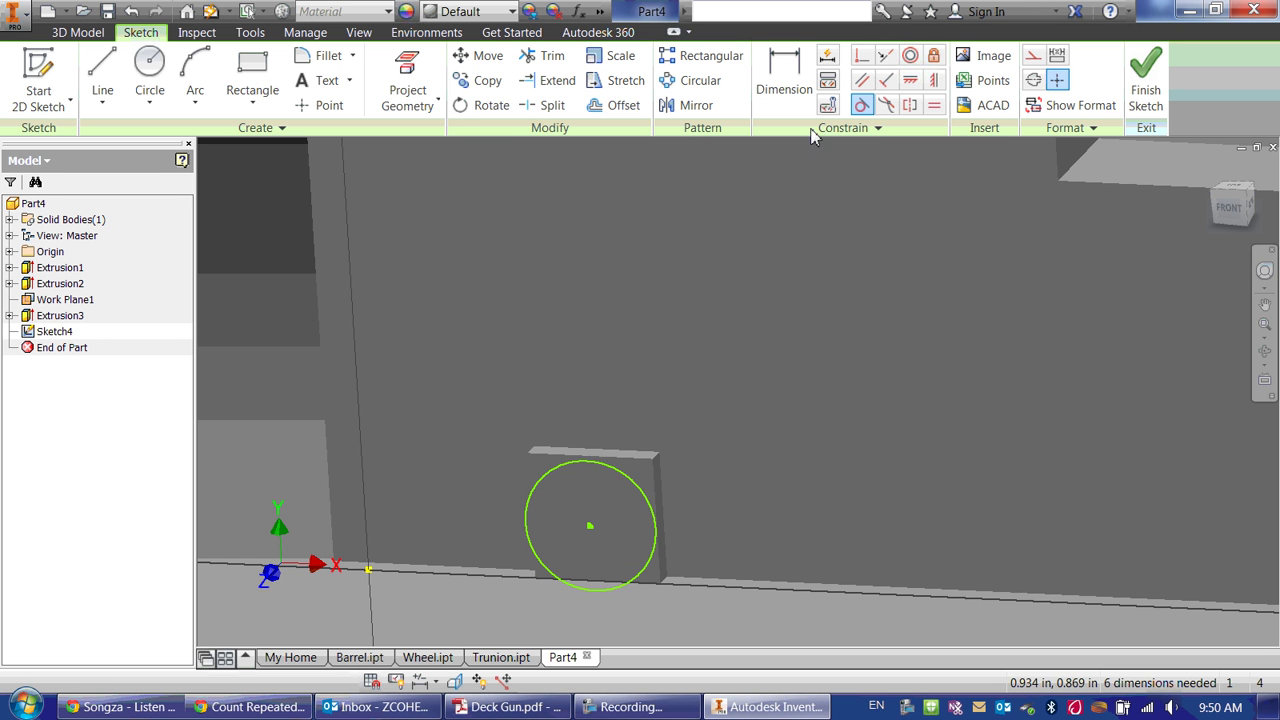
{"action": "left_click", "coordinate": [632, 490]}
{"action": "left_click", "coordinate": [633, 461]}
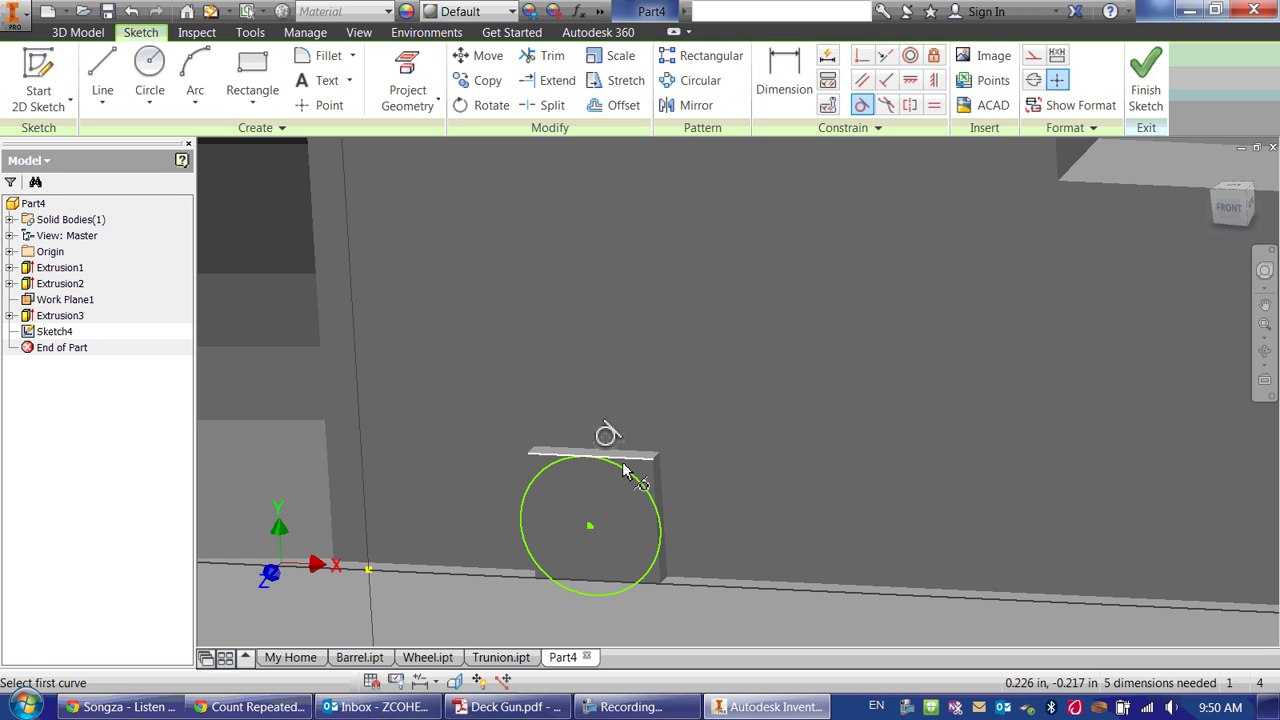
{"action": "left_click", "coordinate": [535, 484]}
{"action": "left_click", "coordinate": [531, 482]}
{"action": "left_click", "coordinate": [605, 596]}
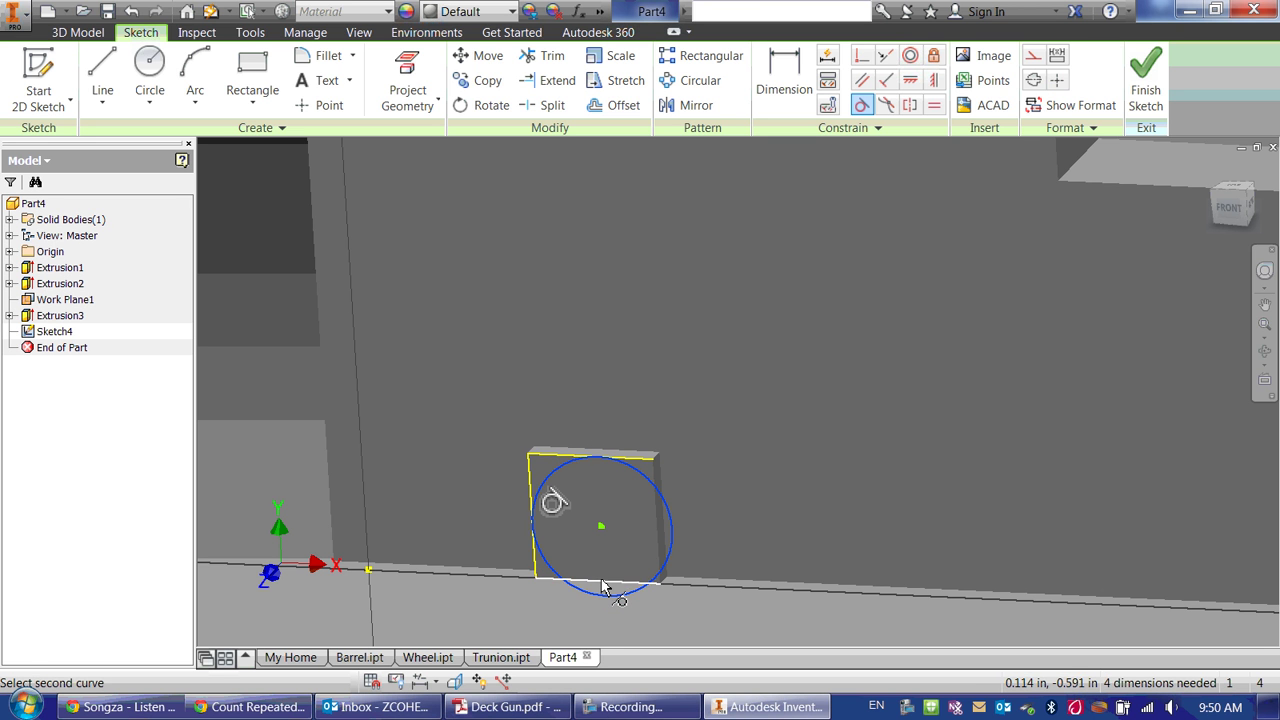
{"action": "left_click", "coordinate": [606, 579]}
- Make the right axle circle tangent to its vertical edge and bottom edge
{"action": "middle_click_drag", "start_coordinate": [1041, 543], "coordinate": [470, 400]}
{"action": "left_click", "coordinate": [935, 380]}
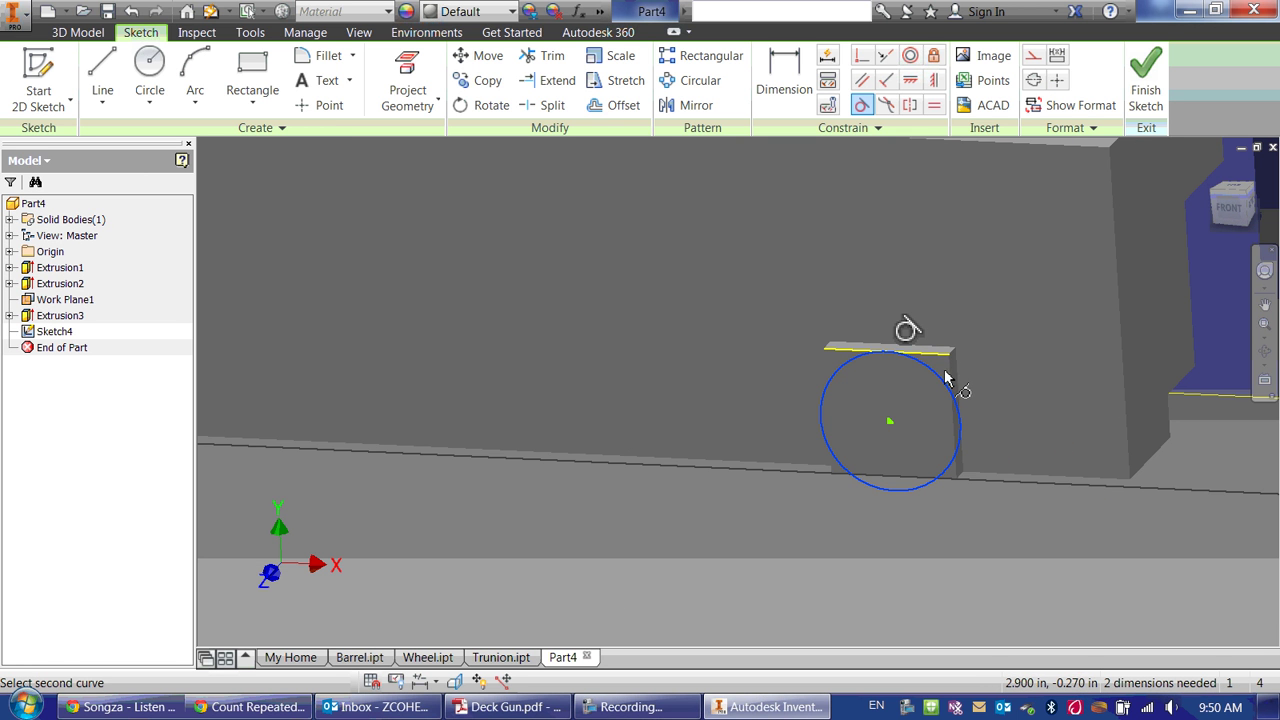
{"action": "left_click", "coordinate": [951, 382]}
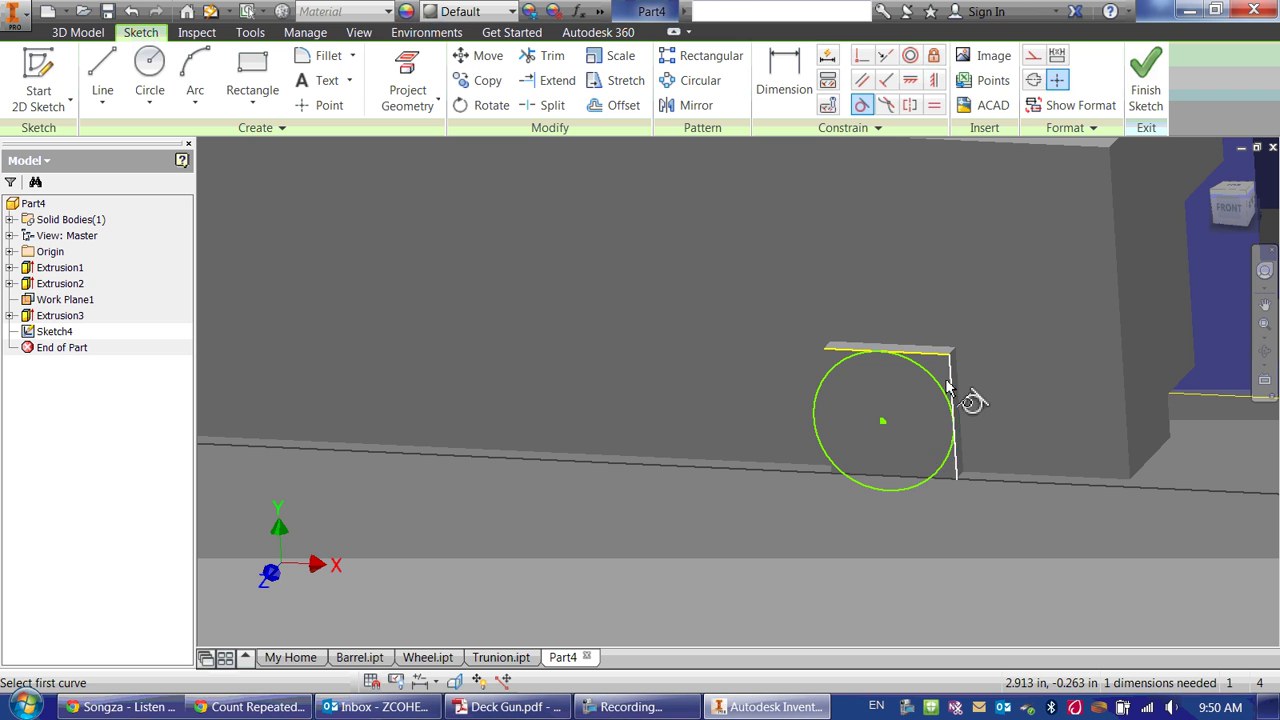
{"action": "left_click", "coordinate": [926, 483]}
{"action": "left_click", "coordinate": [942, 482]}
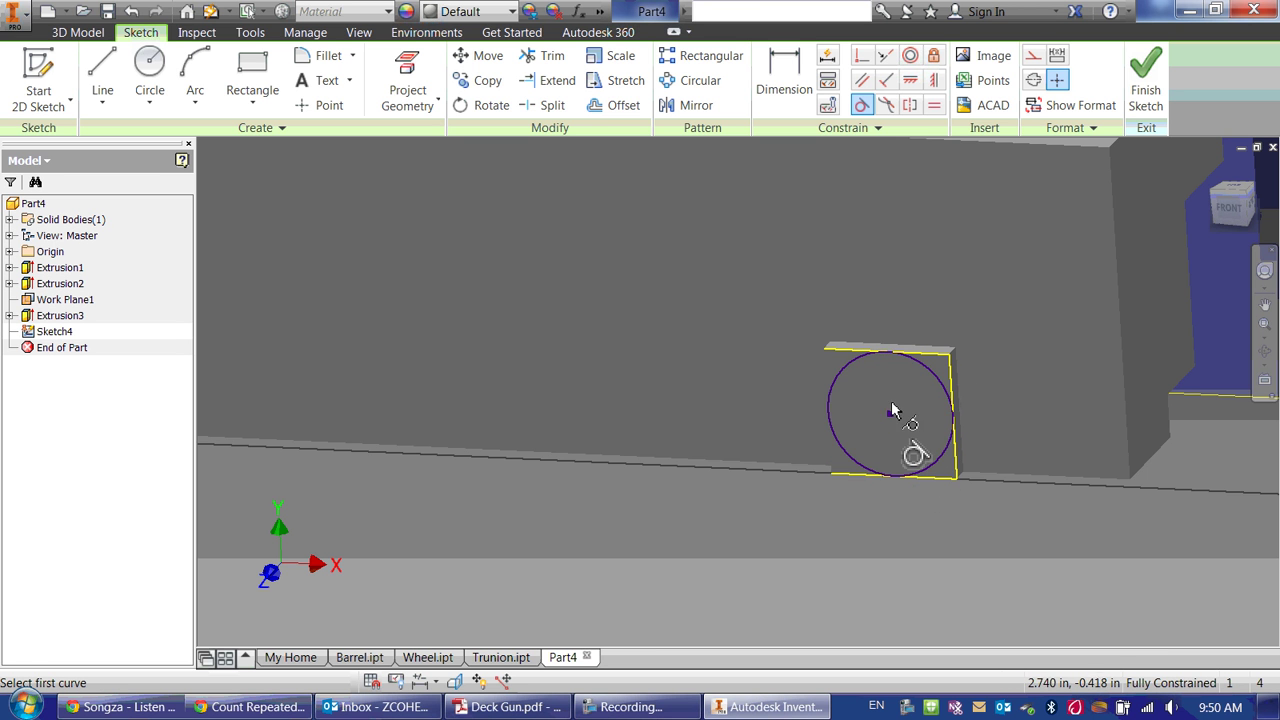
- Extrude both axle circles 5/8 into round axles, checking the Deck Gun drawing for the size
{"action": "scroll", "coordinate": [716, 420], "scroll_direction": "up", "scroll_amount": 4}
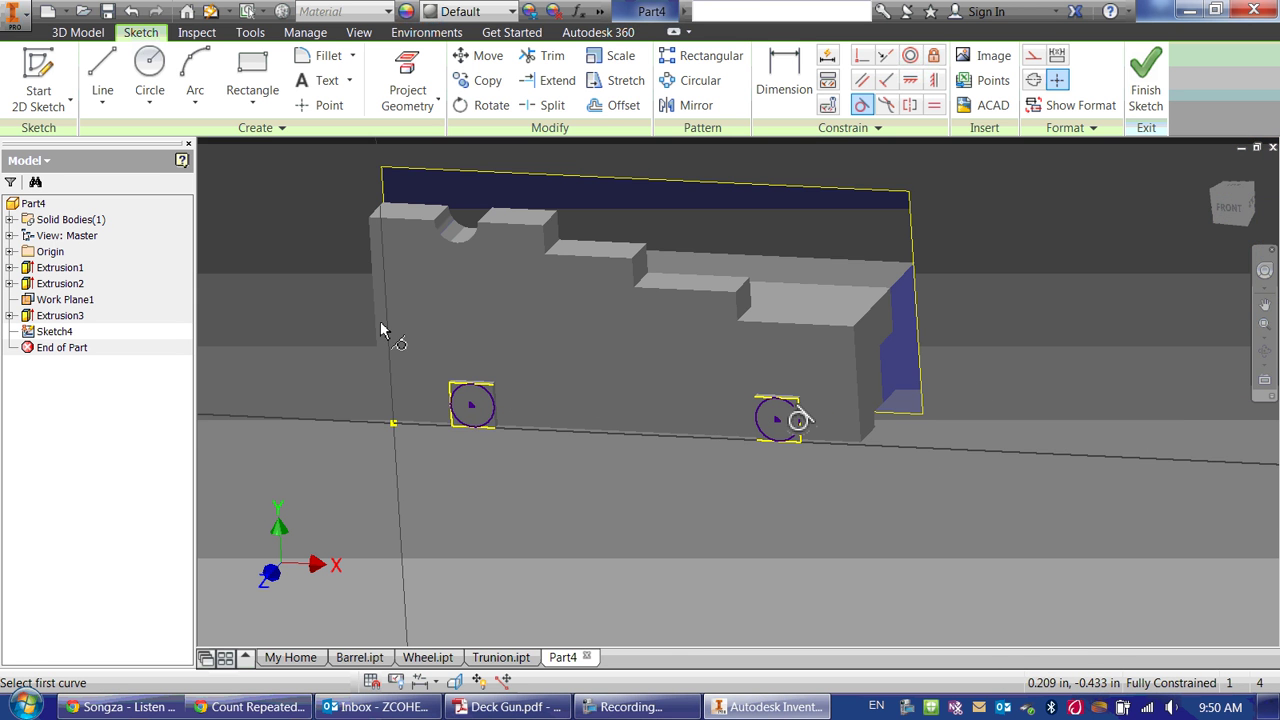
{"action": "key", "text": "e"}
{"action": "left_click_drag", "start_coordinate": [434, 216], "coordinate": [260, 240]}
{"action": "left_click", "coordinate": [485, 410]}
{"action": "left_click", "coordinate": [778, 425]}
{"action": "left_click", "coordinate": [510, 707]}
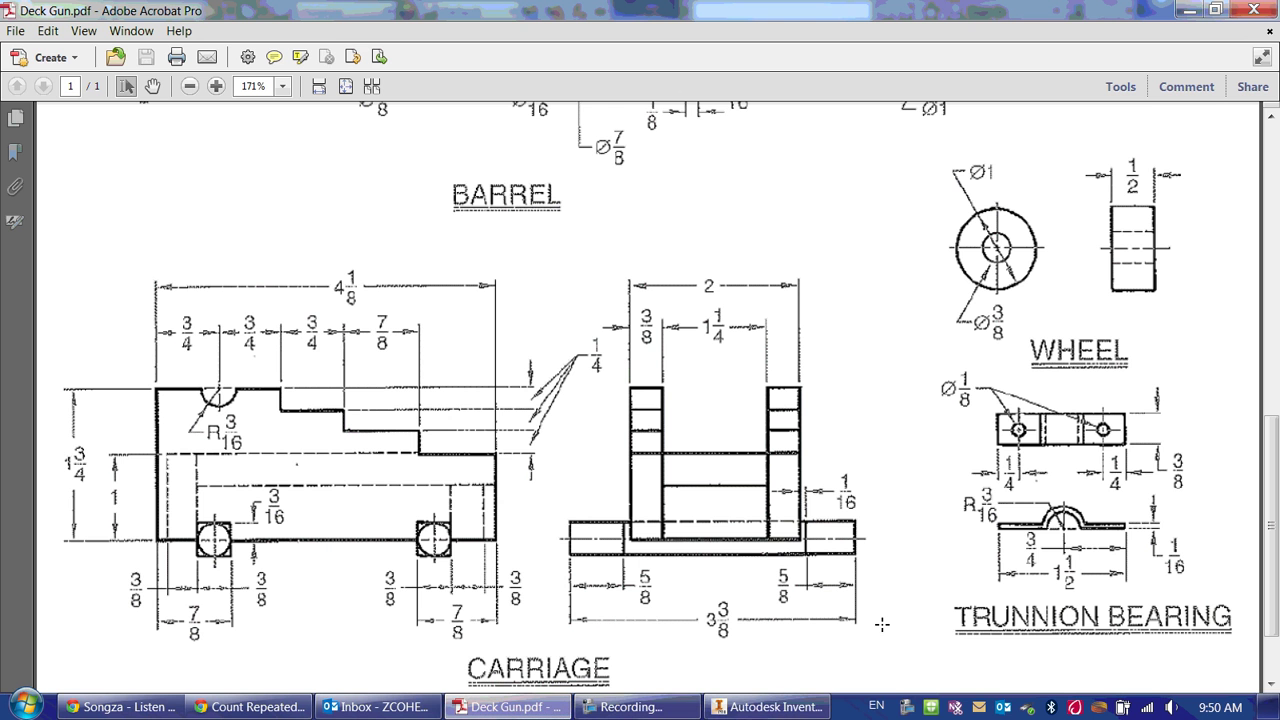
{"action": "left_click", "coordinate": [767, 707]}
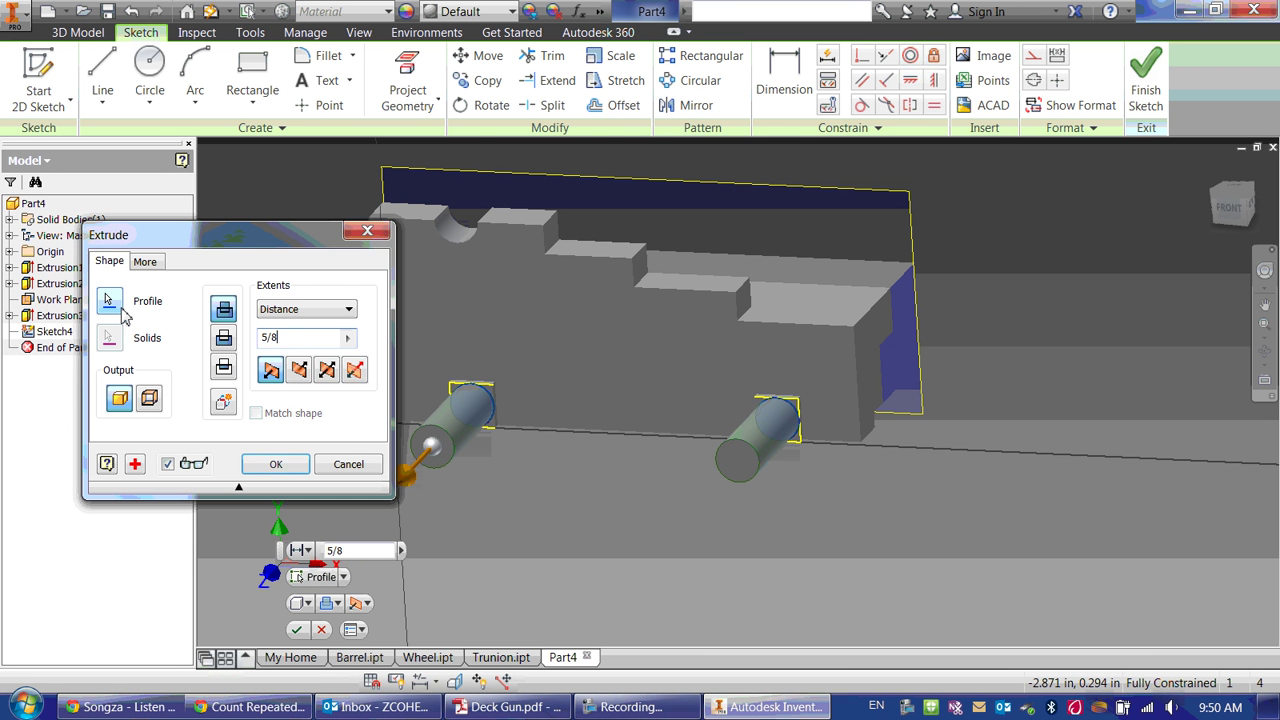
{"action": "key", "text": "Return"}
{"action": "middle_click_drag", "start_coordinate": [870, 535], "coordinate": [763, 509], "text": "shift"}
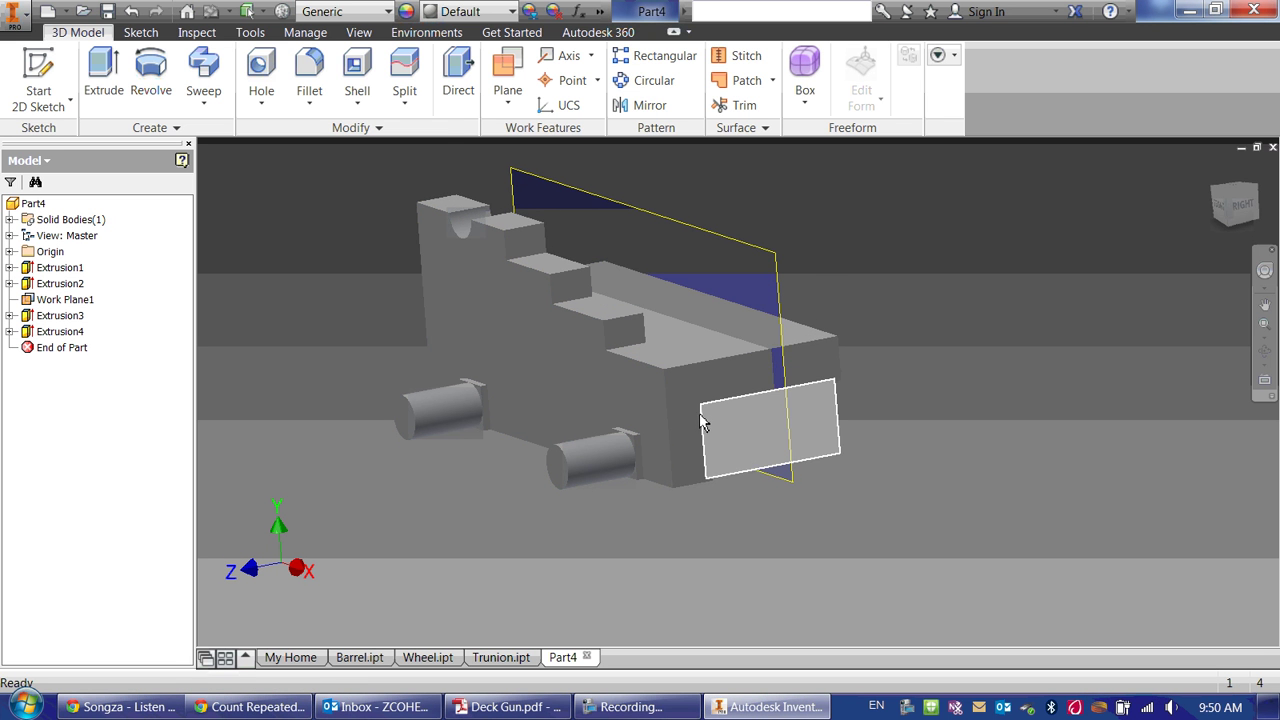
- Mirror Extrusion2, Extrusion4 and Extrusion3 about Work Plane1 to the carriage's opposite side
{"action": "left_click", "coordinate": [645, 105]}
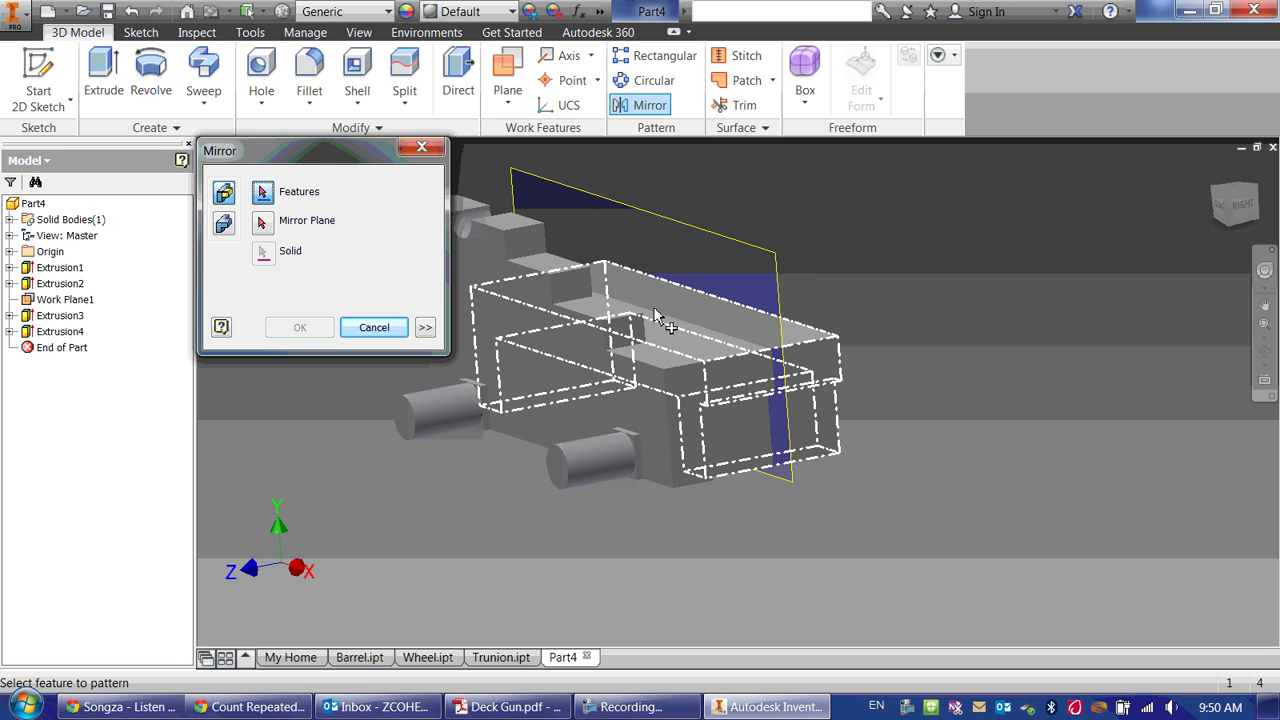
{"action": "left_click", "coordinate": [572, 318]}
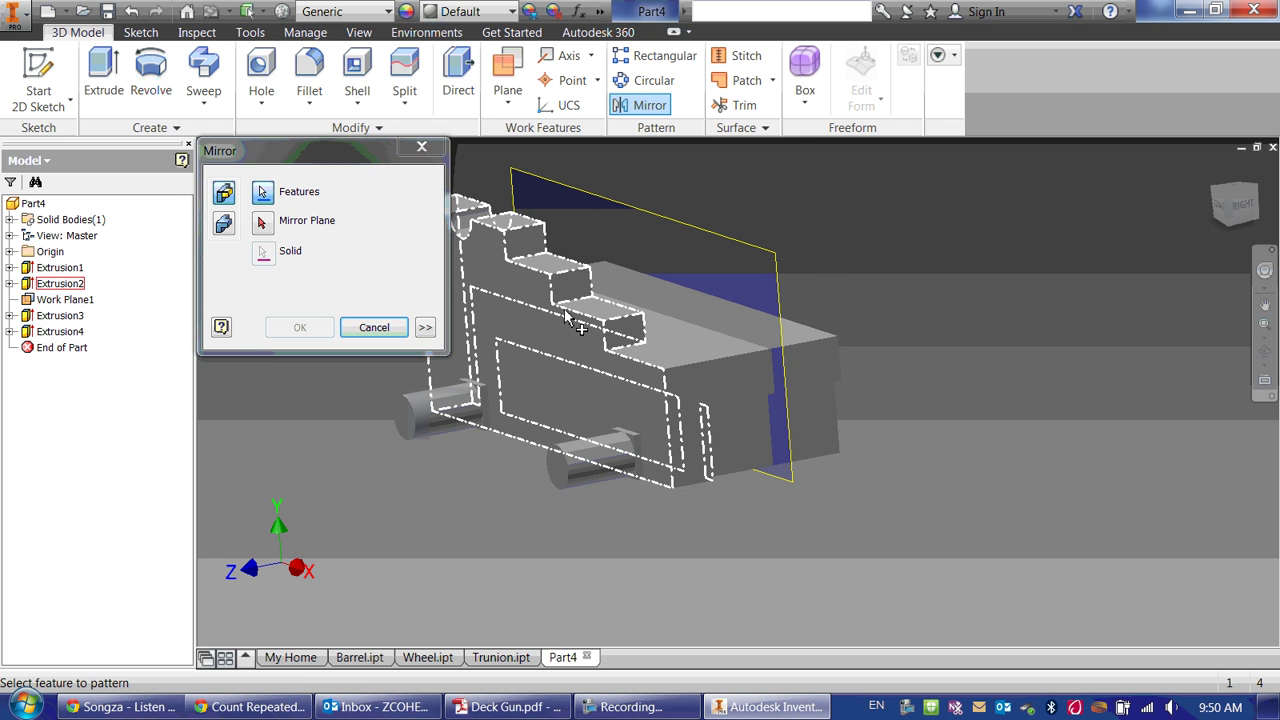
{"action": "left_click", "coordinate": [440, 418]}
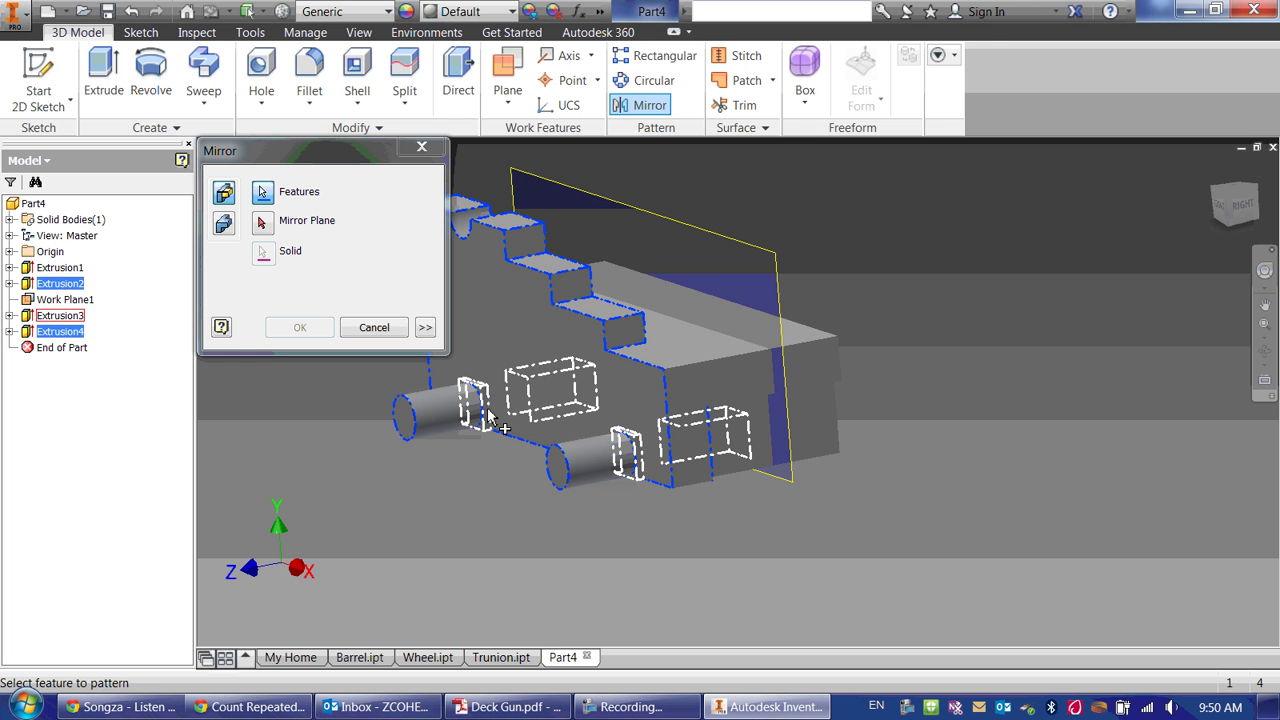
{"action": "left_click", "coordinate": [490, 418]}
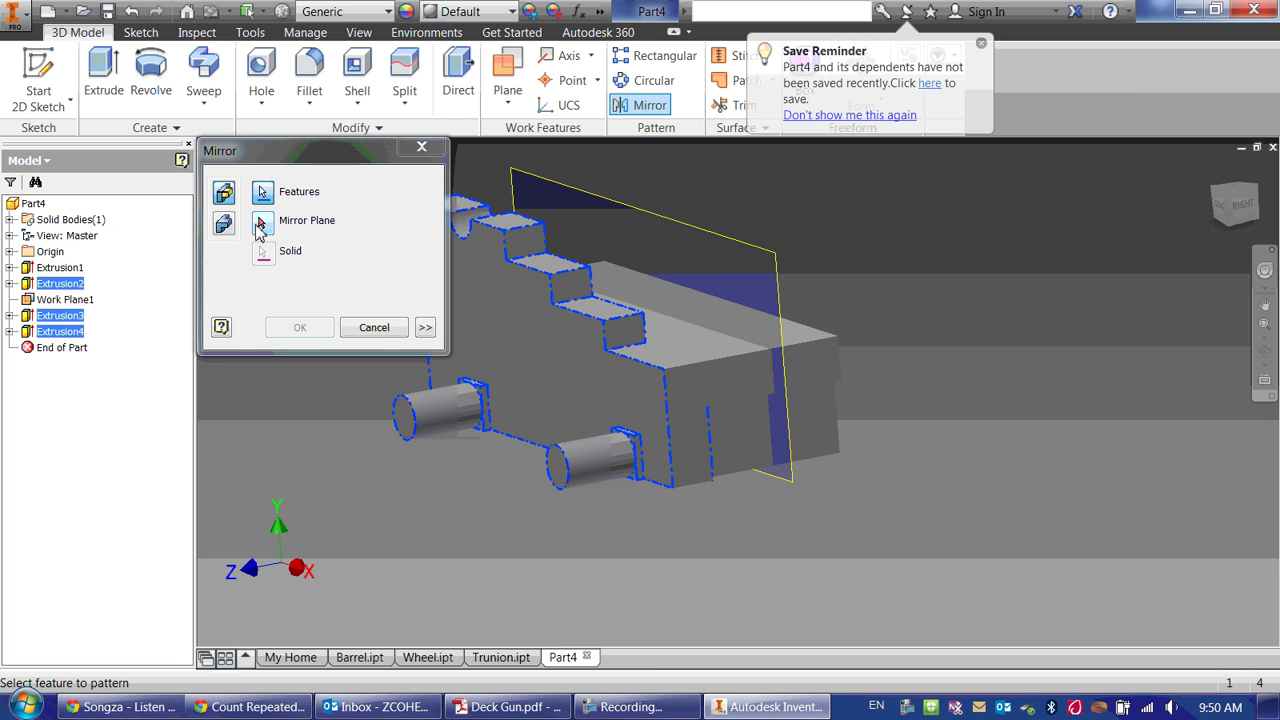
{"action": "left_click", "coordinate": [261, 222]}
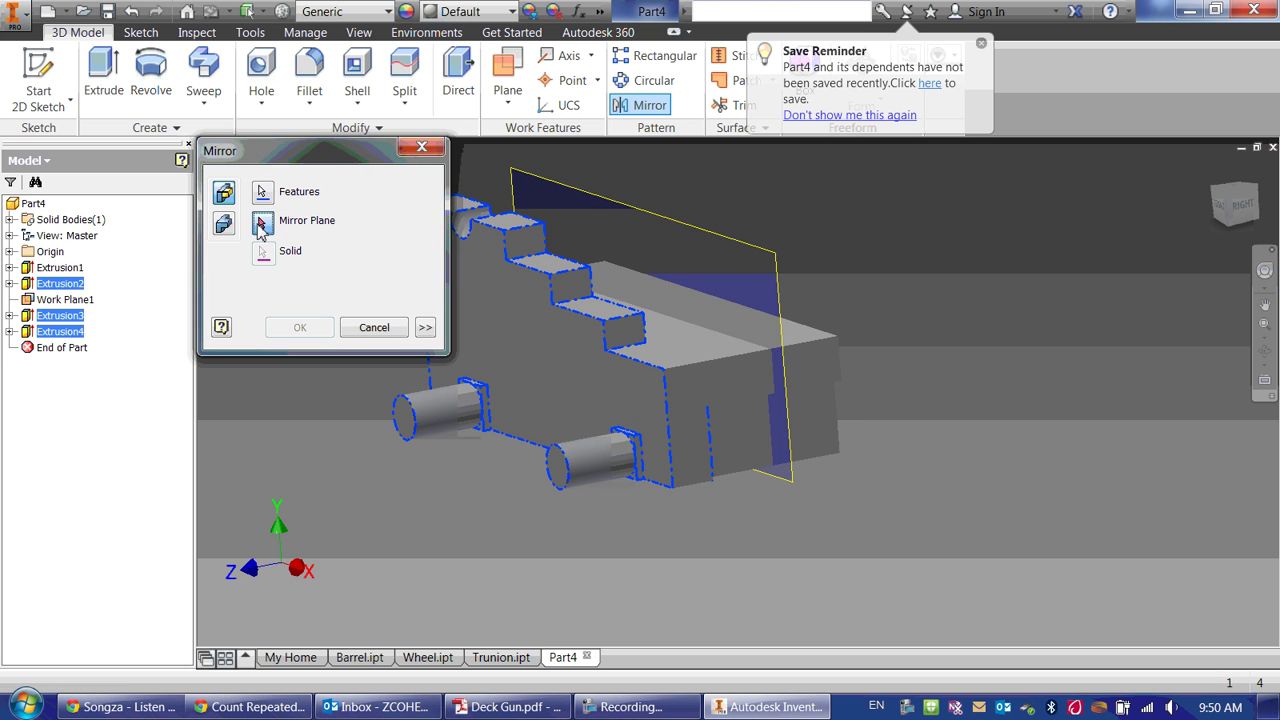
{"action": "left_click", "coordinate": [604, 207]}
{"action": "left_click", "coordinate": [300, 328]}
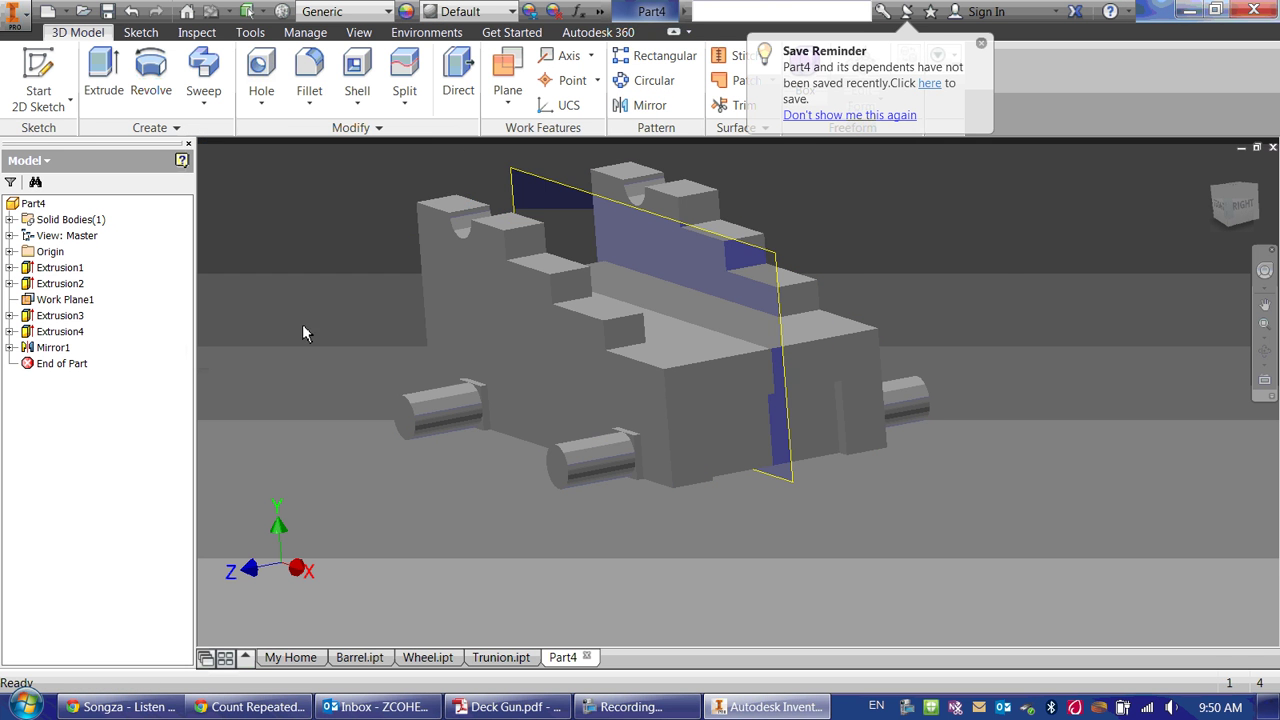
{"action": "middle_click_drag", "start_coordinate": [931, 343], "coordinate": [930, 380], "text": "shift"}
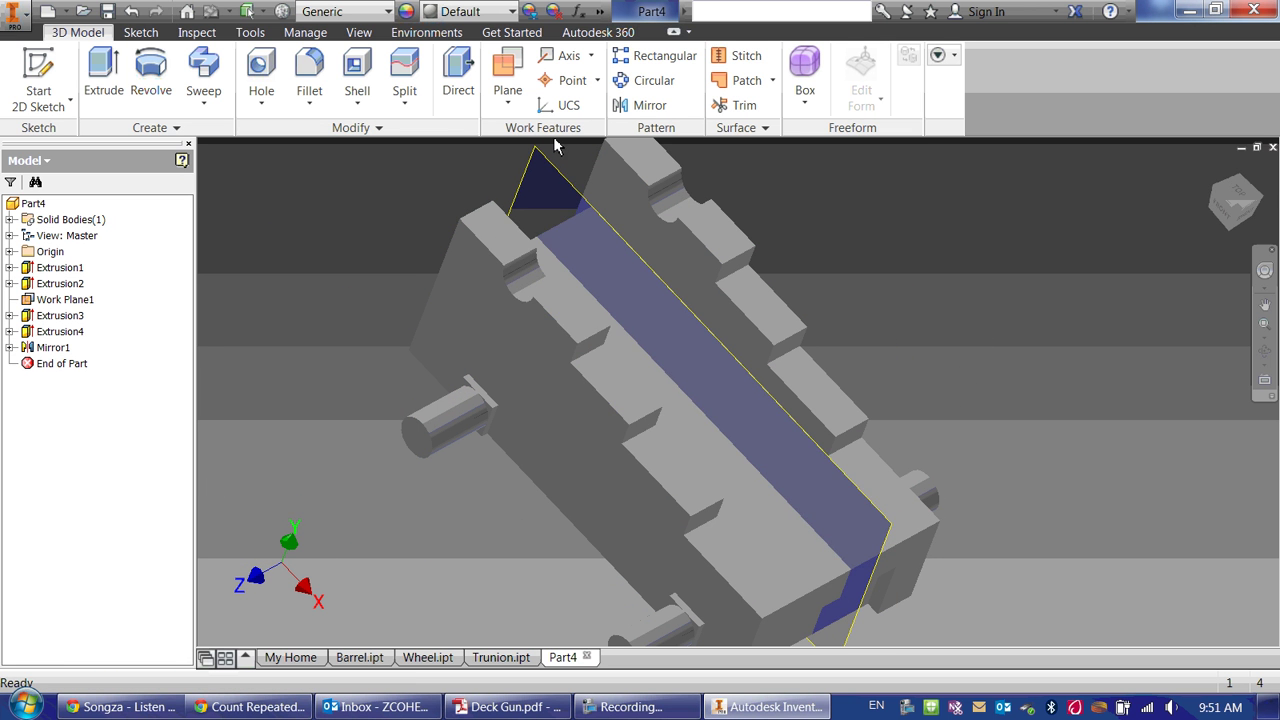
- Temporarily suppress Mirror1 to compare the geometry, then undo to restore it
{"action": "left_click", "coordinate": [50, 302]}
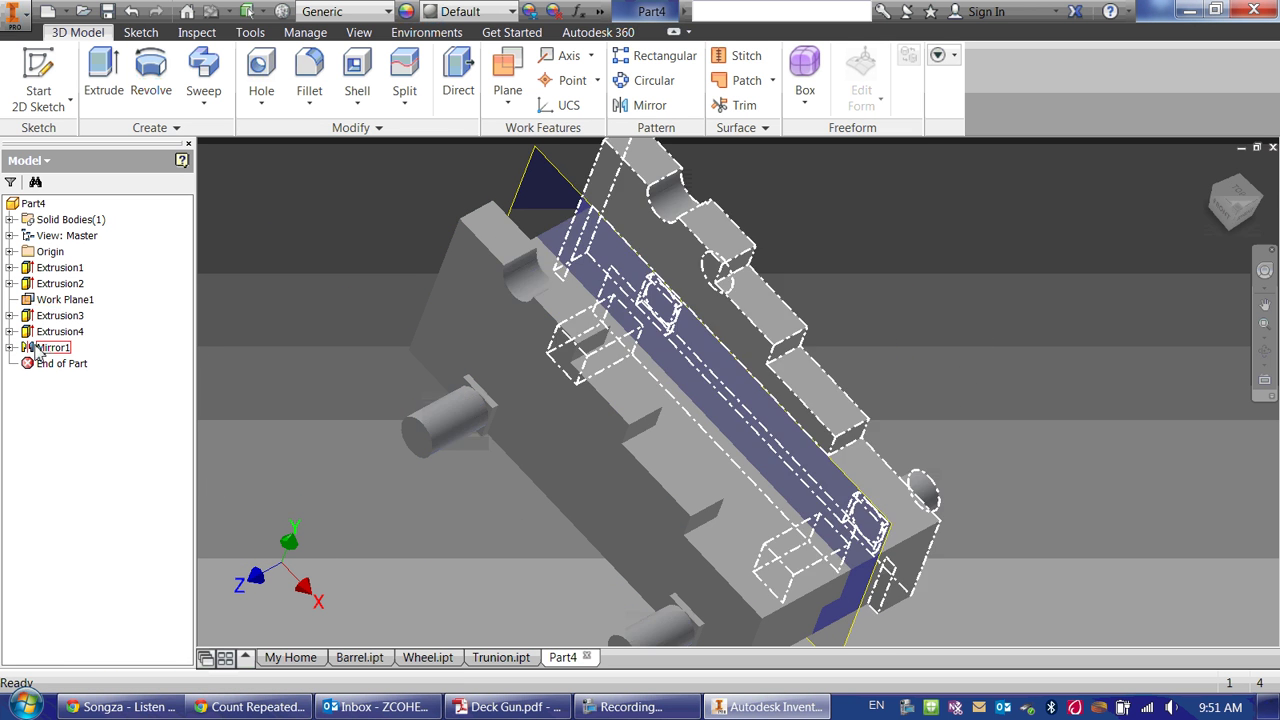
{"action": "right_click", "coordinate": [32, 346]}
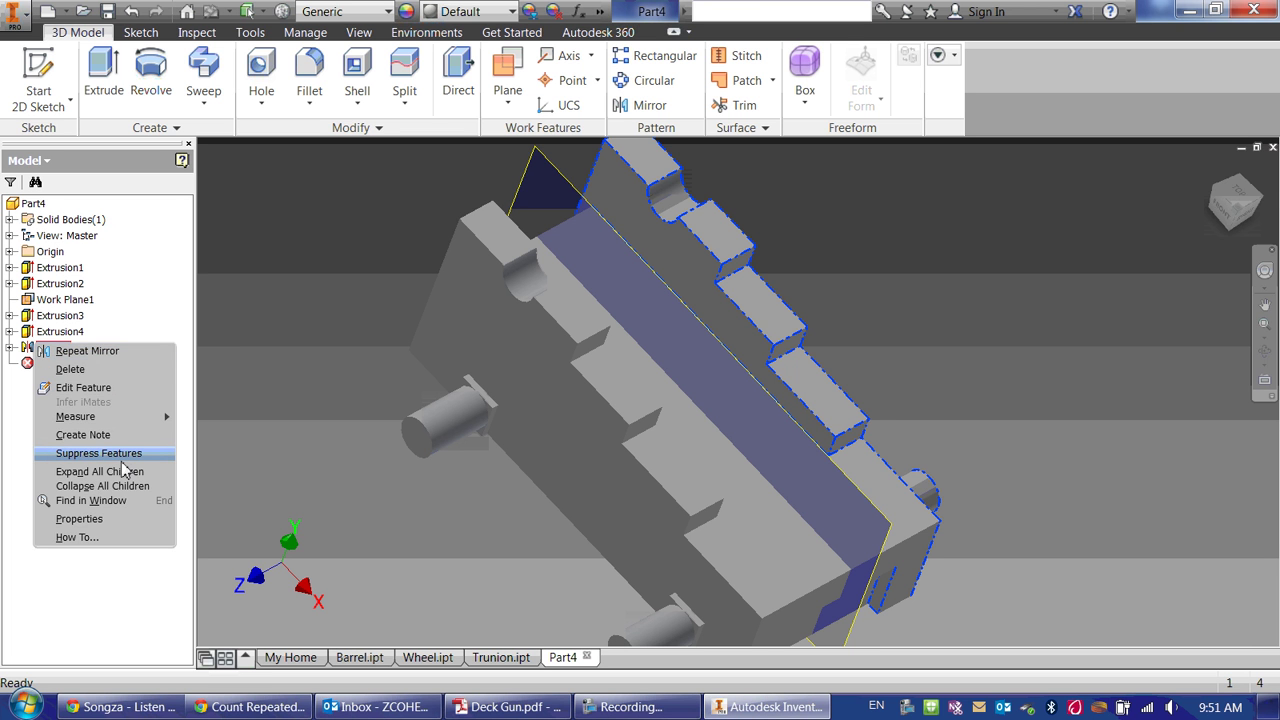
{"action": "left_click", "coordinate": [100, 454]}
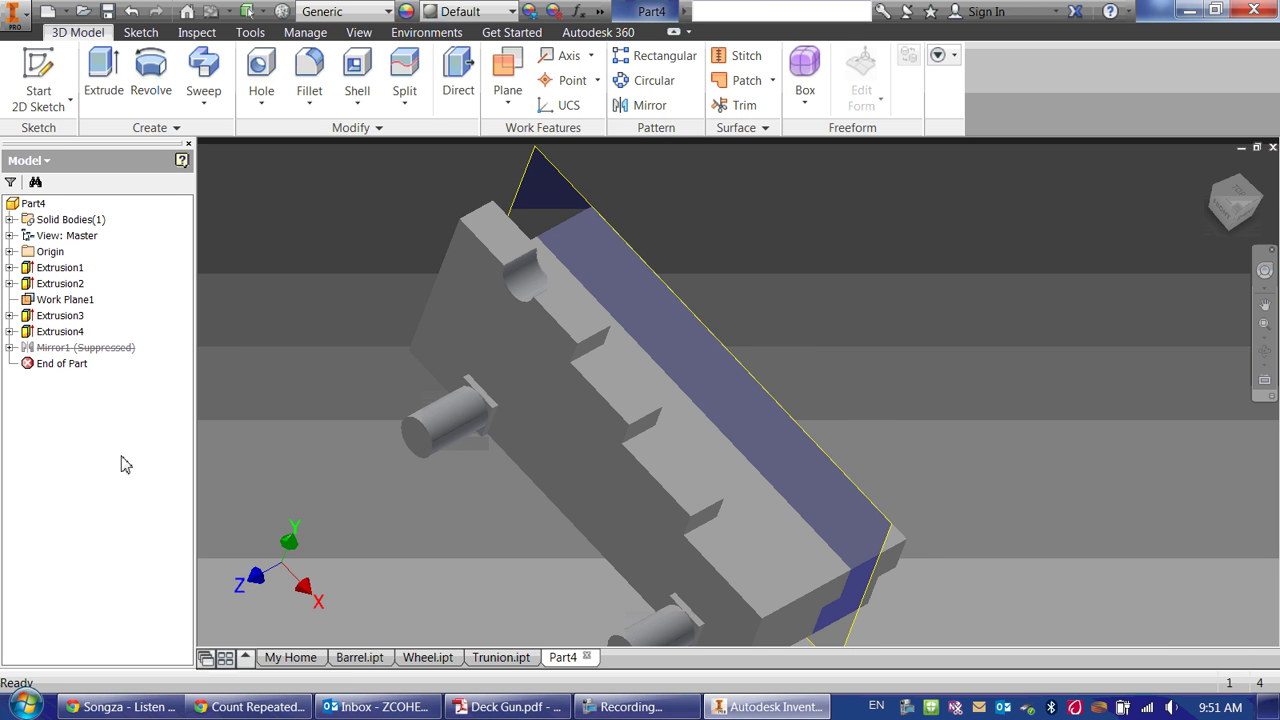
{"action": "left_click", "coordinate": [131, 11]}
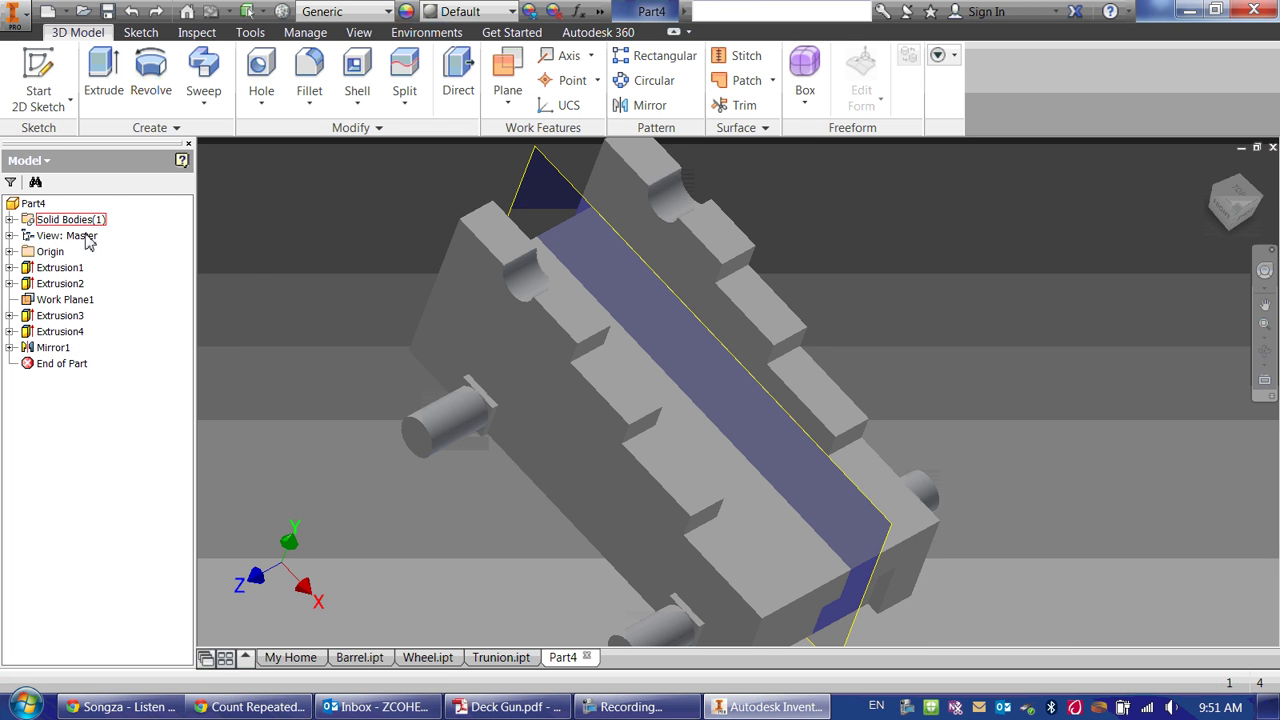
- Turn off Work Plane1's visibility and return to the Home view
{"action": "right_click", "coordinate": [82, 306]}
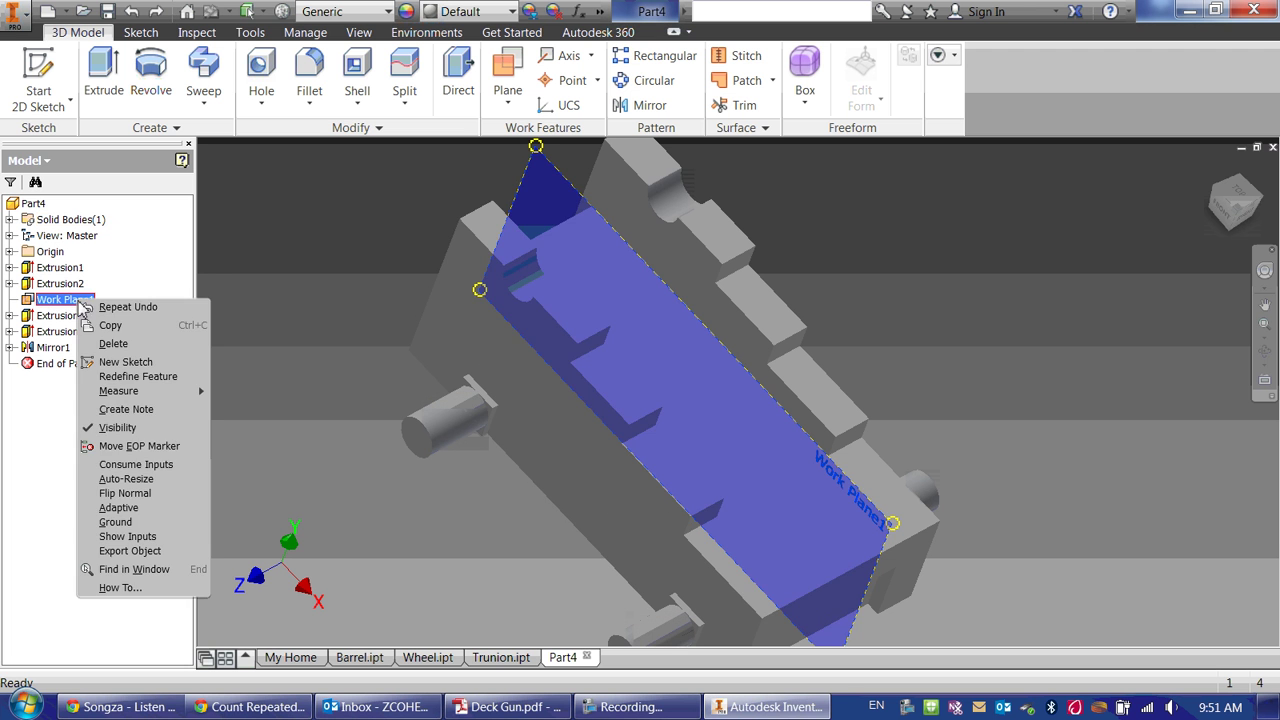
{"action": "left_click", "coordinate": [117, 427]}
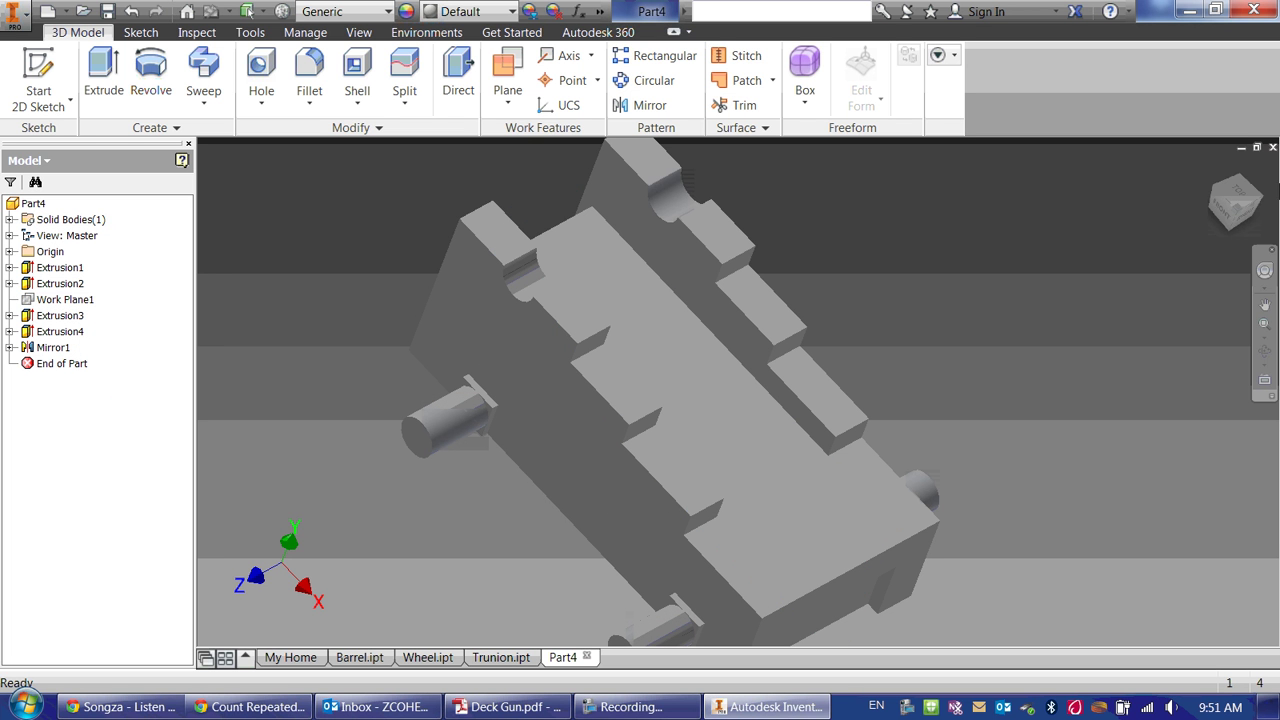
{"action": "left_click", "coordinate": [1235, 200]}
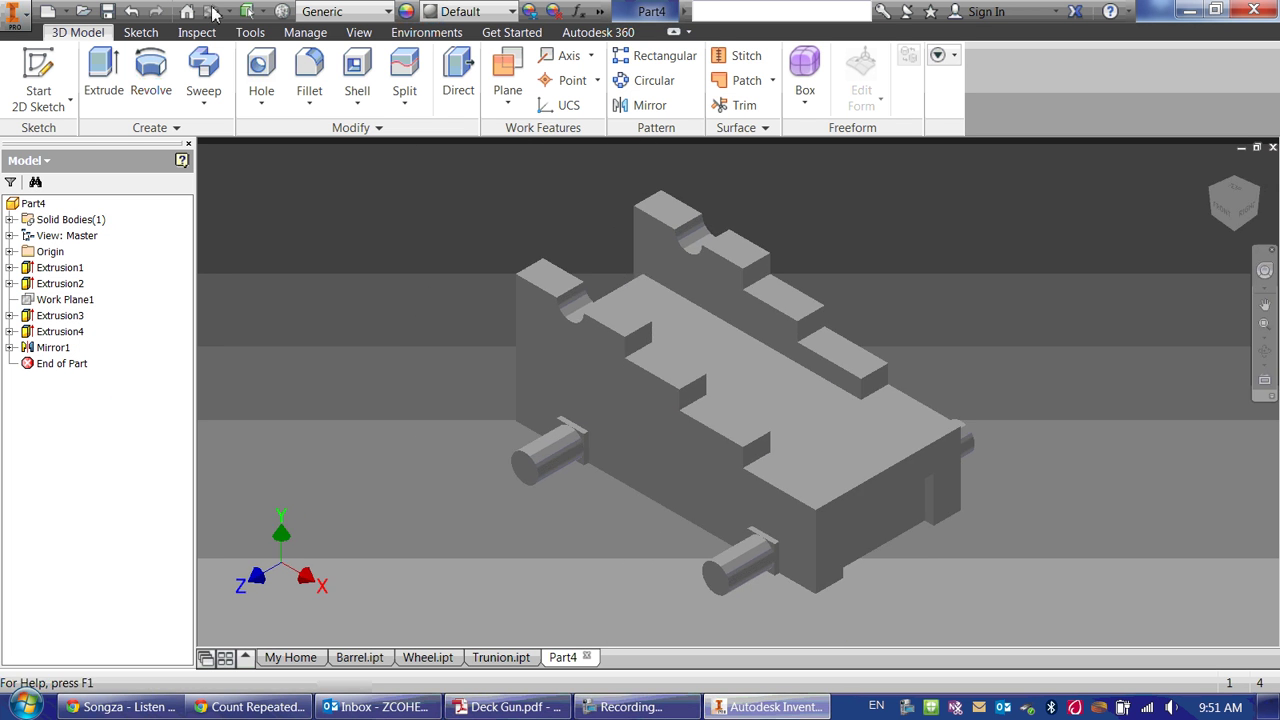
- Set the part material to Wood (Oak)
{"action": "left_click", "coordinate": [350, 11]}
{"action": "scroll", "coordinate": [340, 300], "scroll_direction": "down", "scroll_amount": 7}
{"action": "left_click", "coordinate": [280, 527]}
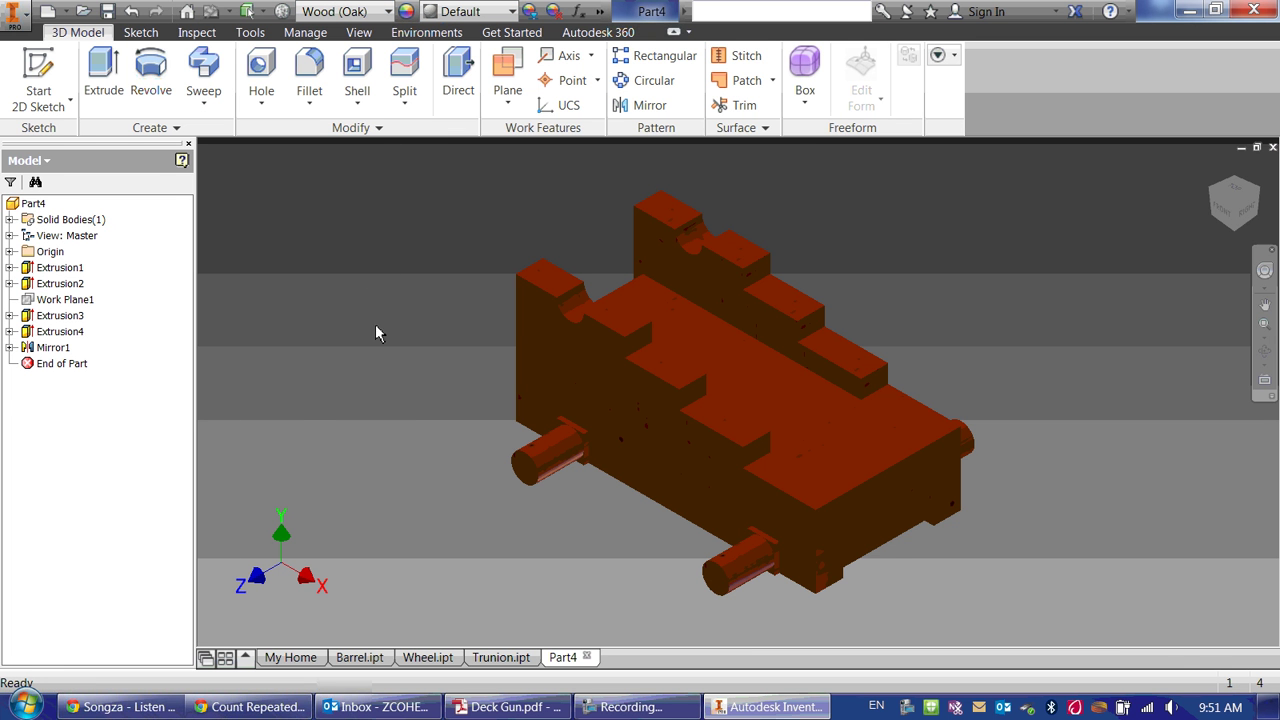
- Update the physical iProperties to confirm the part mass is 0.205 lbmass
{"action": "right_click", "coordinate": [13, 207]}
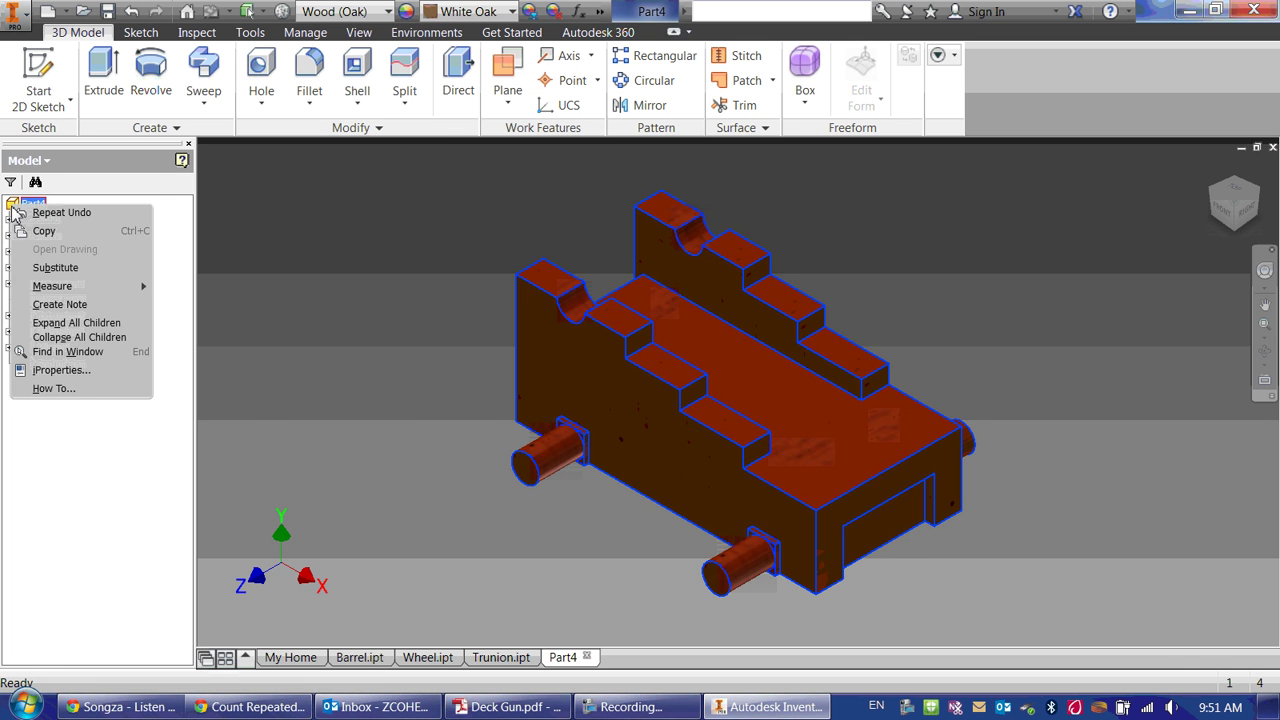
{"action": "left_click", "coordinate": [91, 370]}
{"action": "left_click", "coordinate": [698, 73]}
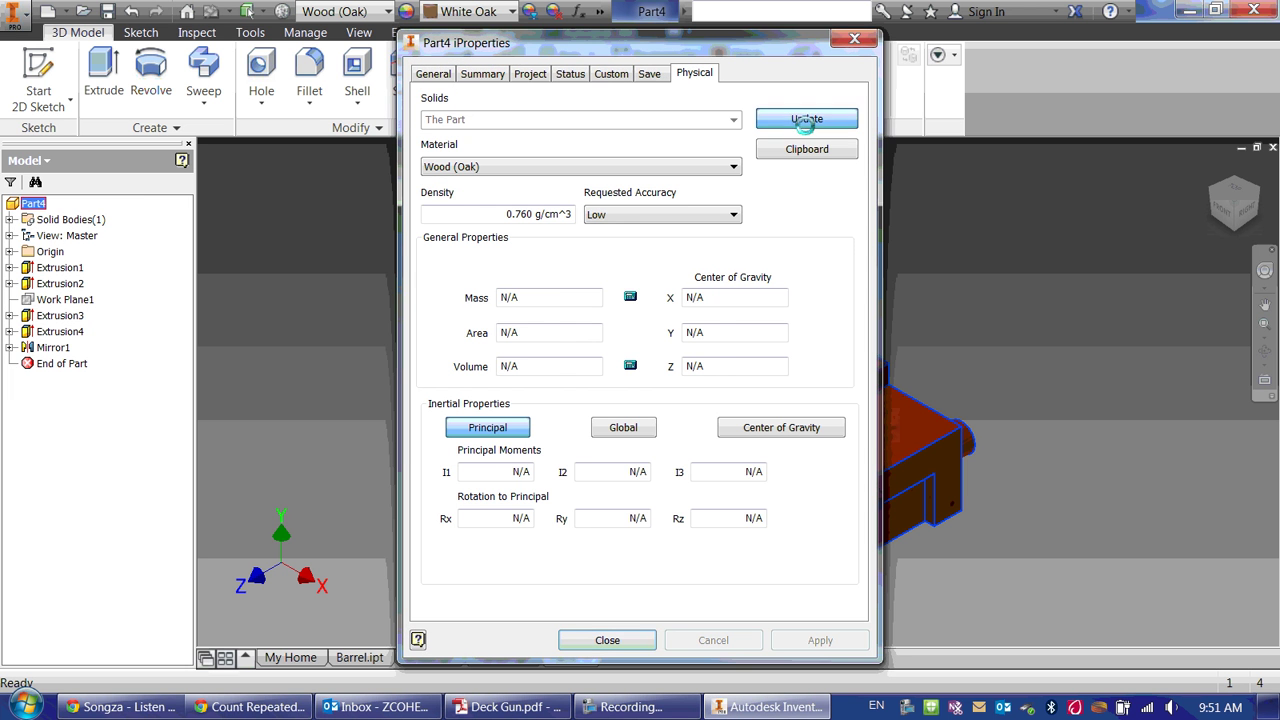
{"action": "left_click", "coordinate": [781, 118]}
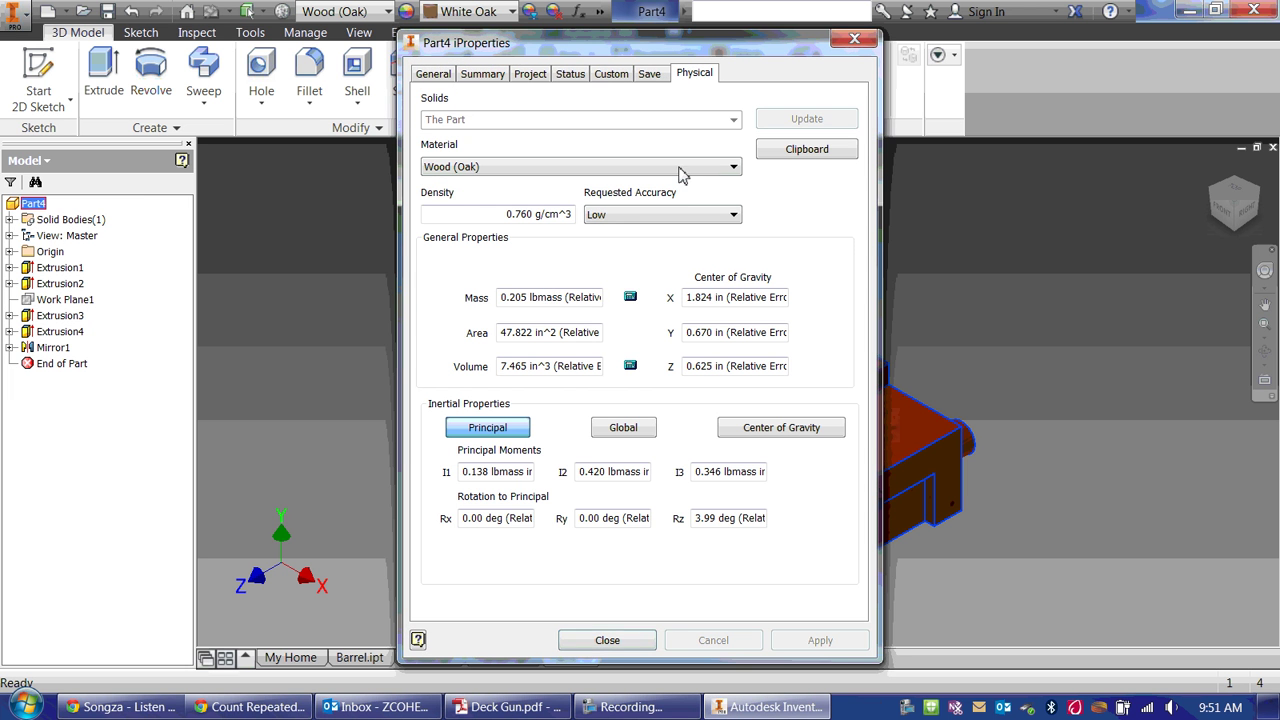
{"action": "left_click", "coordinate": [612, 650]}
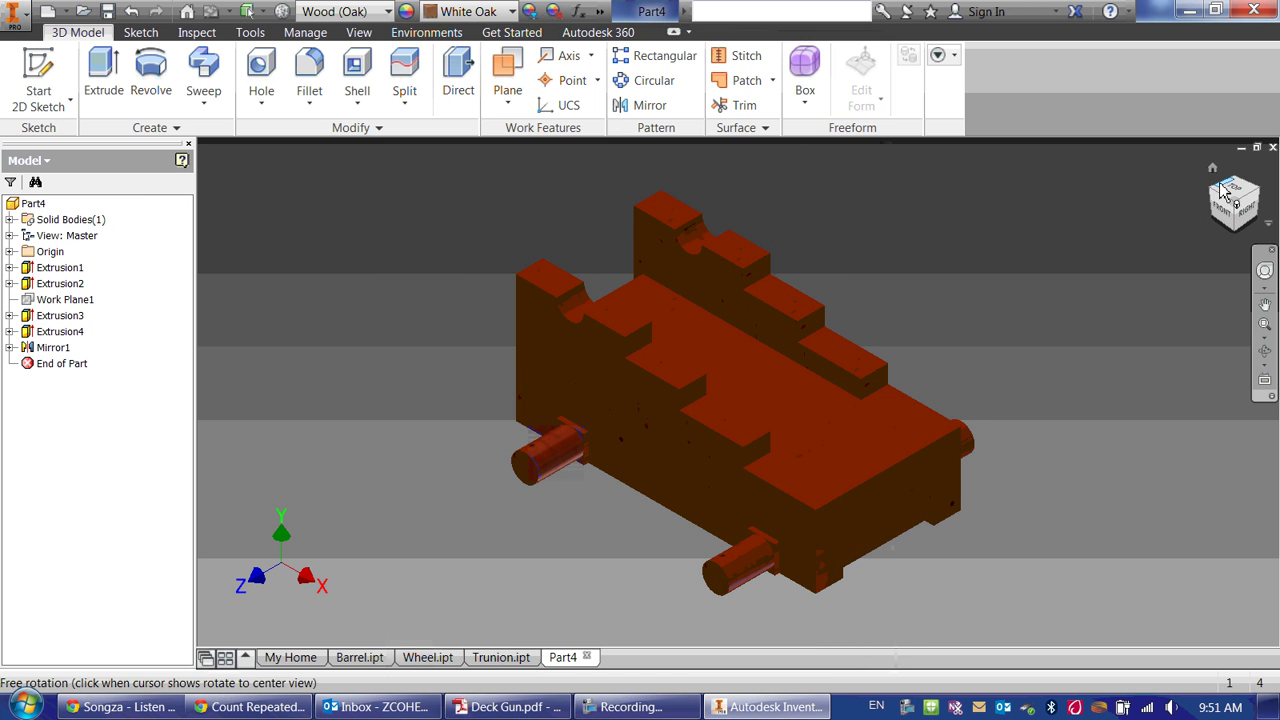
- Start saving the part, referring back to the Deck Gun drawing
{"action": "left_click", "coordinate": [1220, 197]}
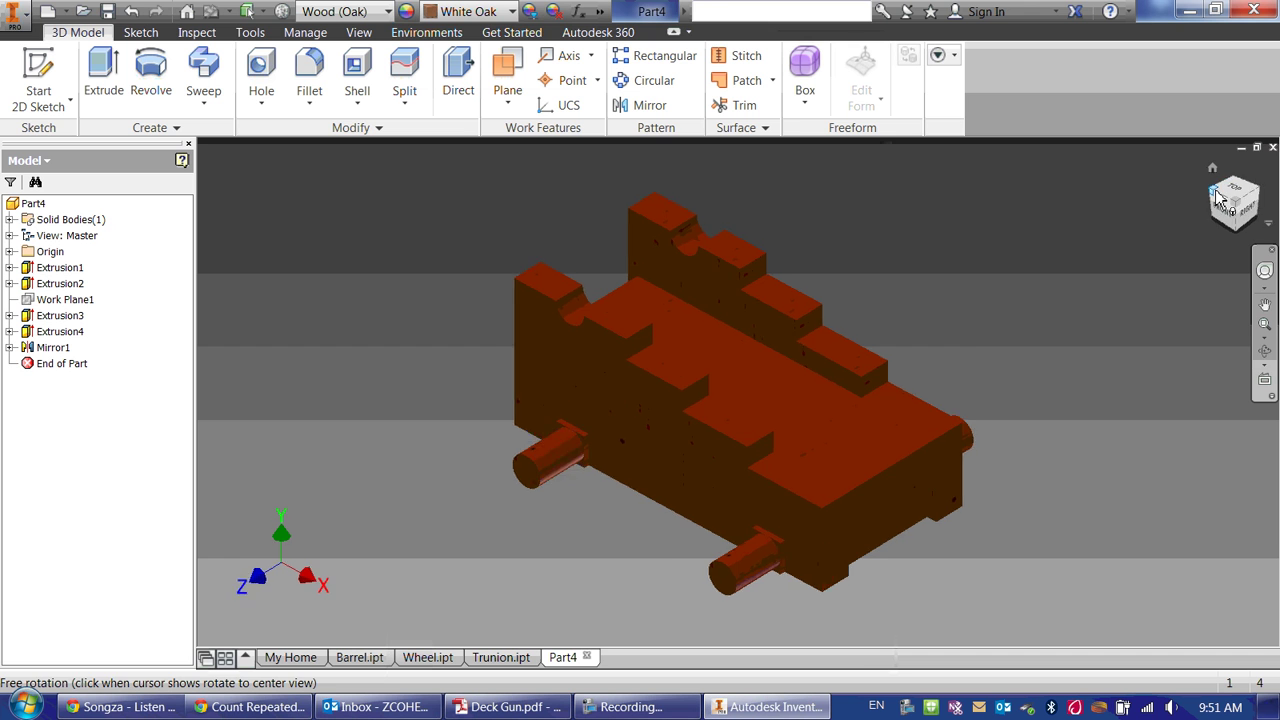
{"action": "left_click", "coordinate": [108, 11]}
{"action": "left_click", "coordinate": [508, 707]}
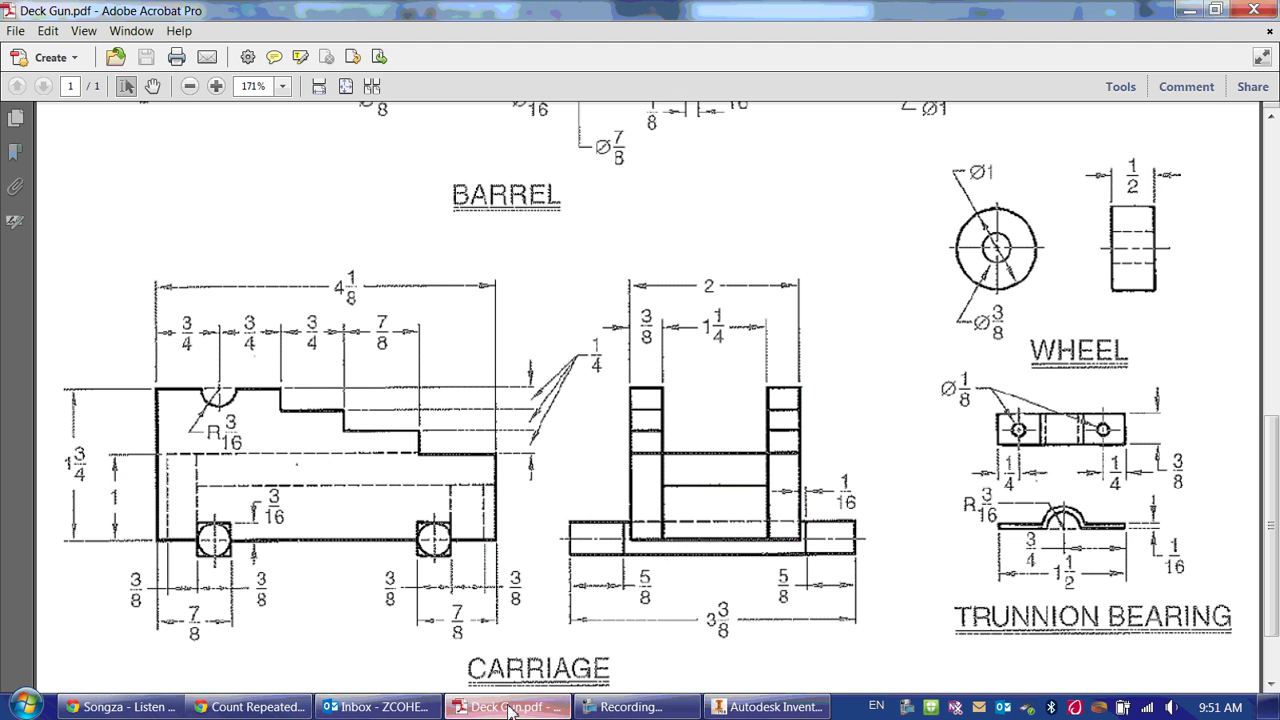
{"action": "scroll", "coordinate": [460, 577], "scroll_direction": "down", "scroll_amount": 1}
- Return to Inventor's Save As dialog to name the part Carriage
{"action": "left_click", "coordinate": [767, 707]}
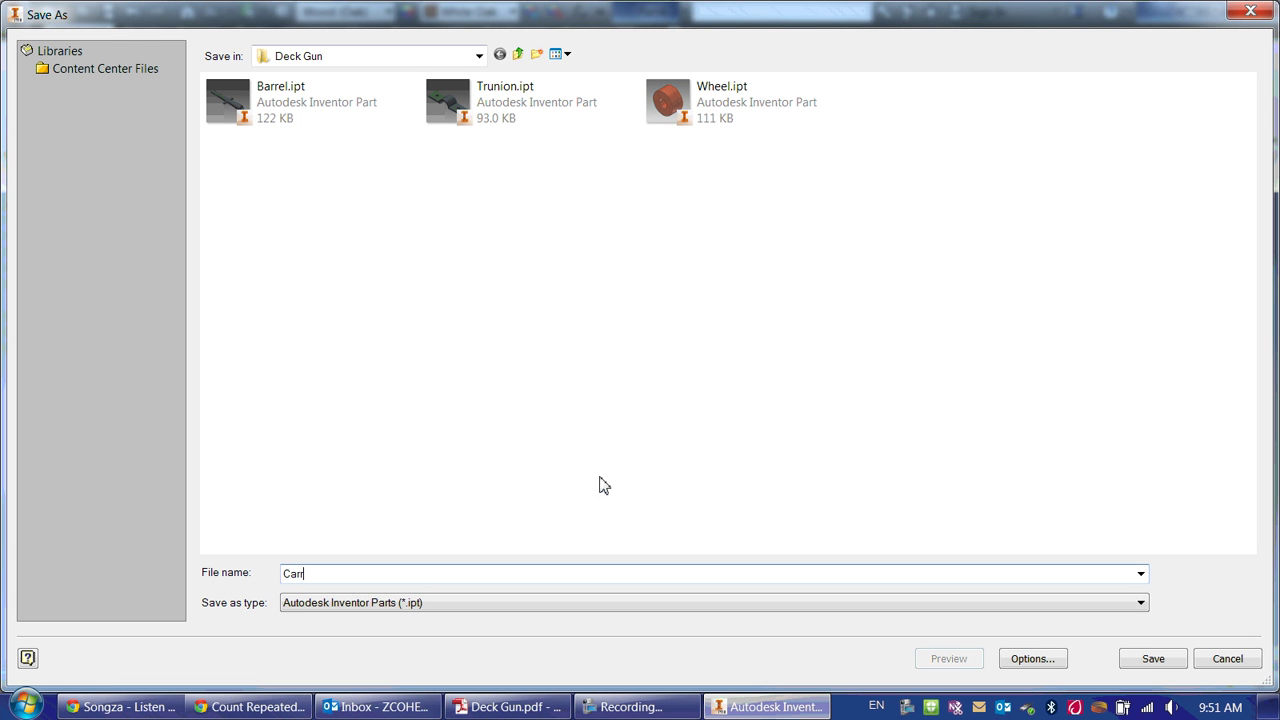